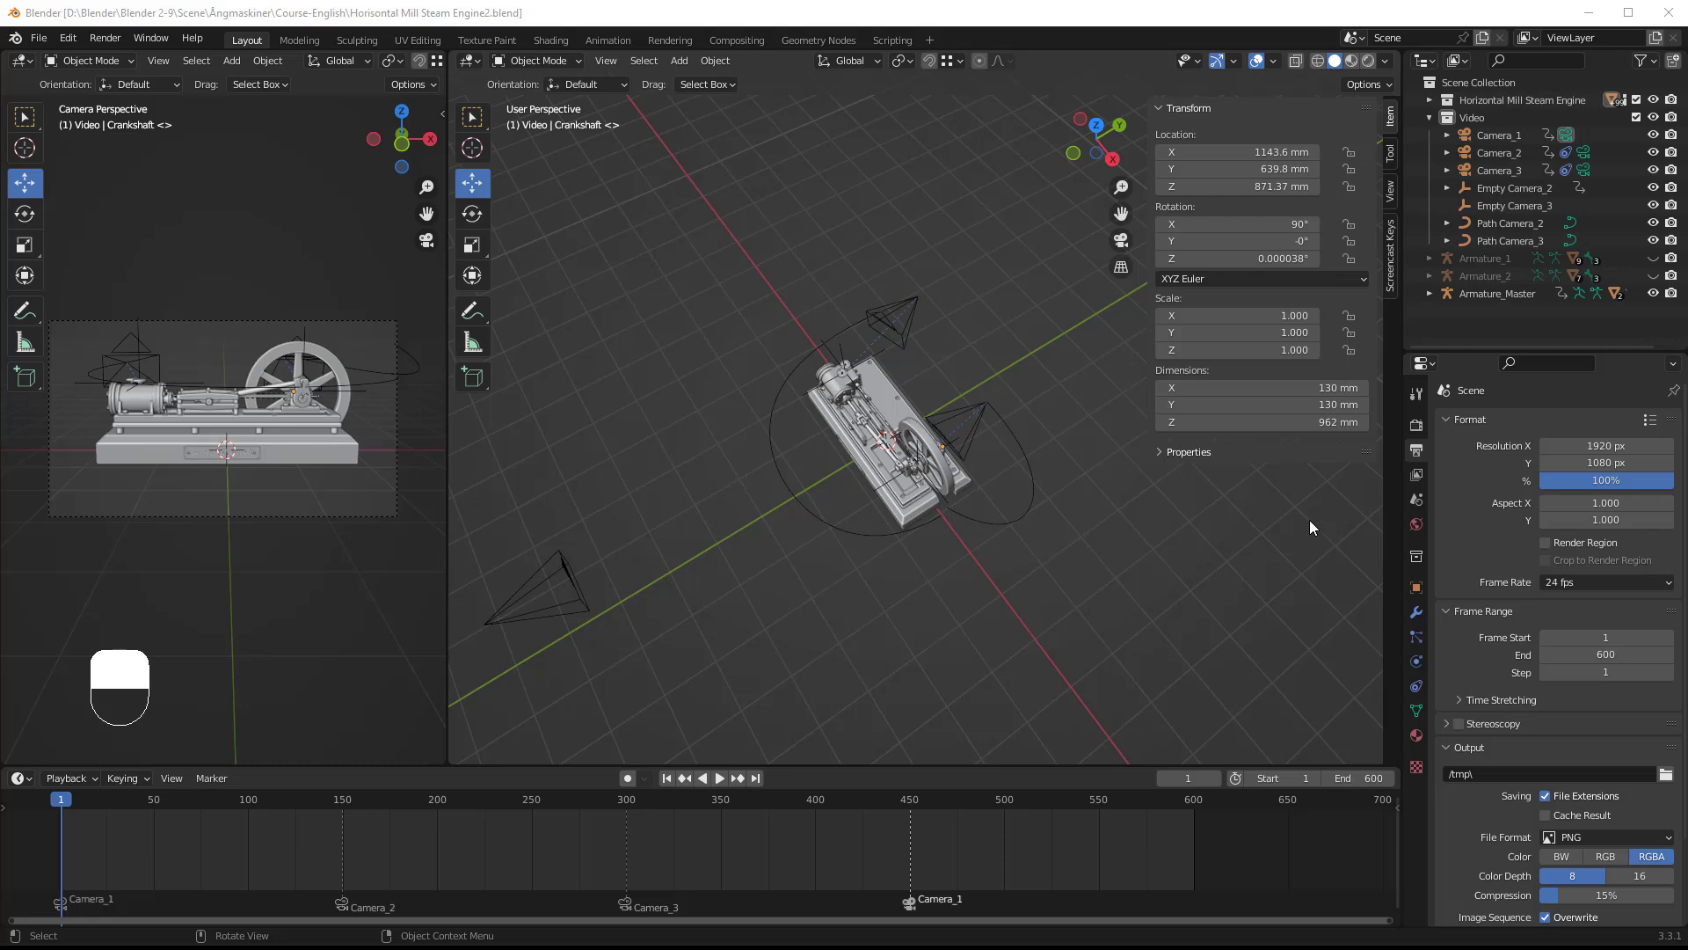
# Step: Check the render engine setting and set the scene's output frame rate to 30 fps
pyautogui.click(1416, 427)
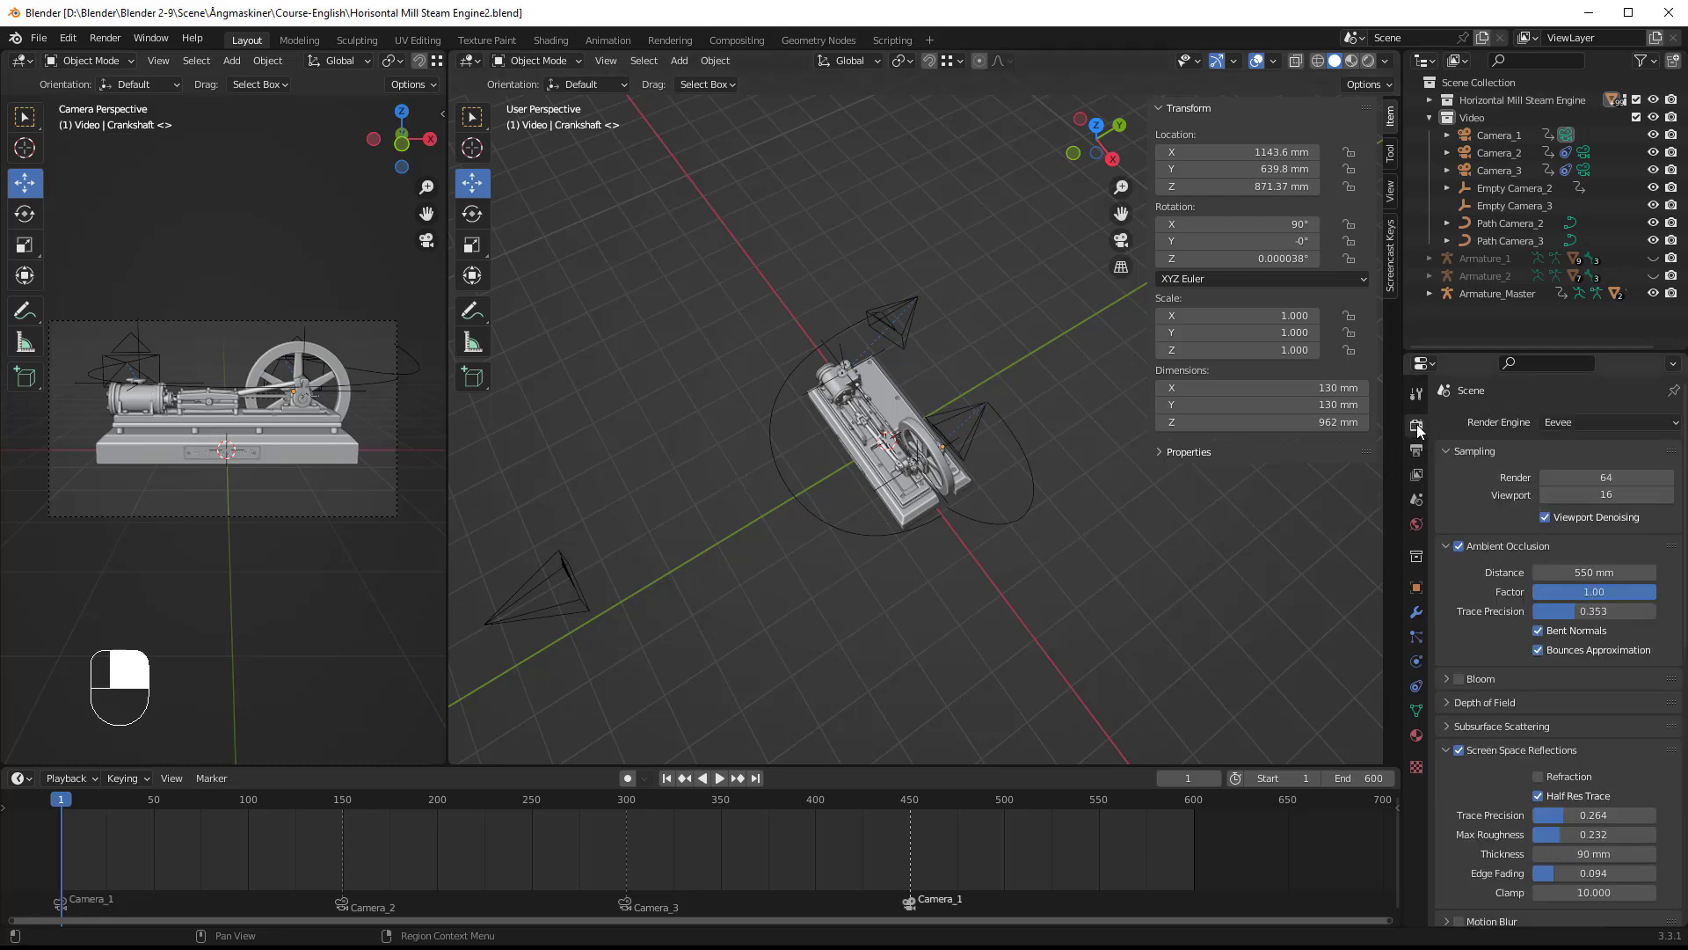
pyautogui.click(1585, 425)
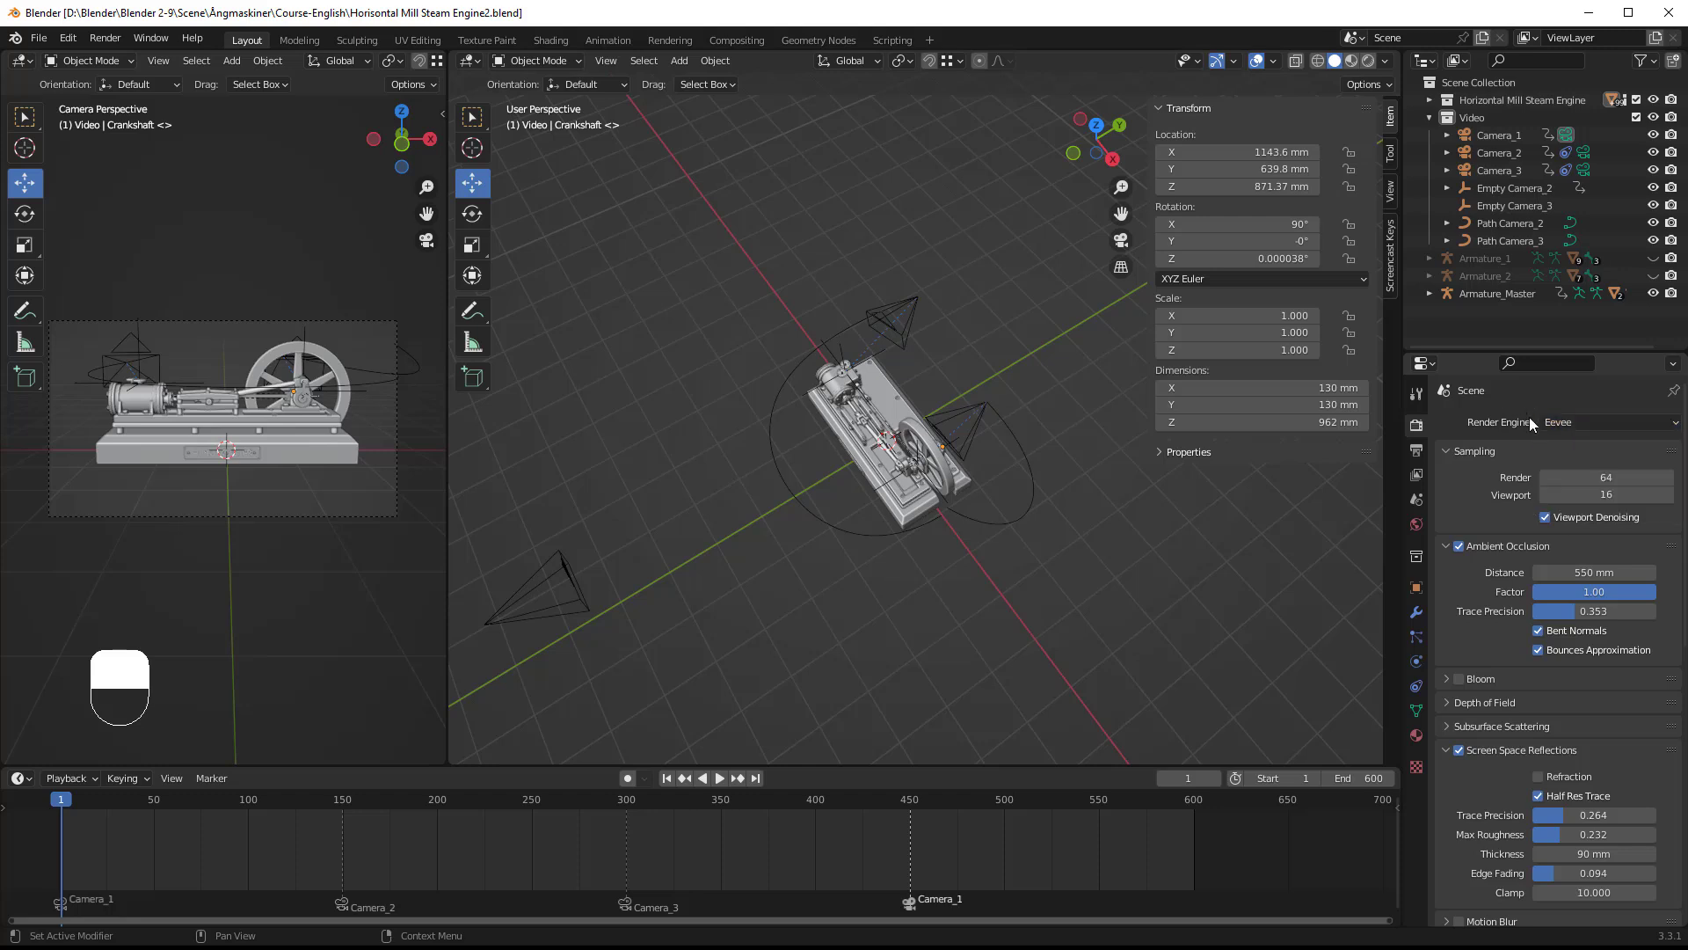
pyautogui.click(1415, 451)
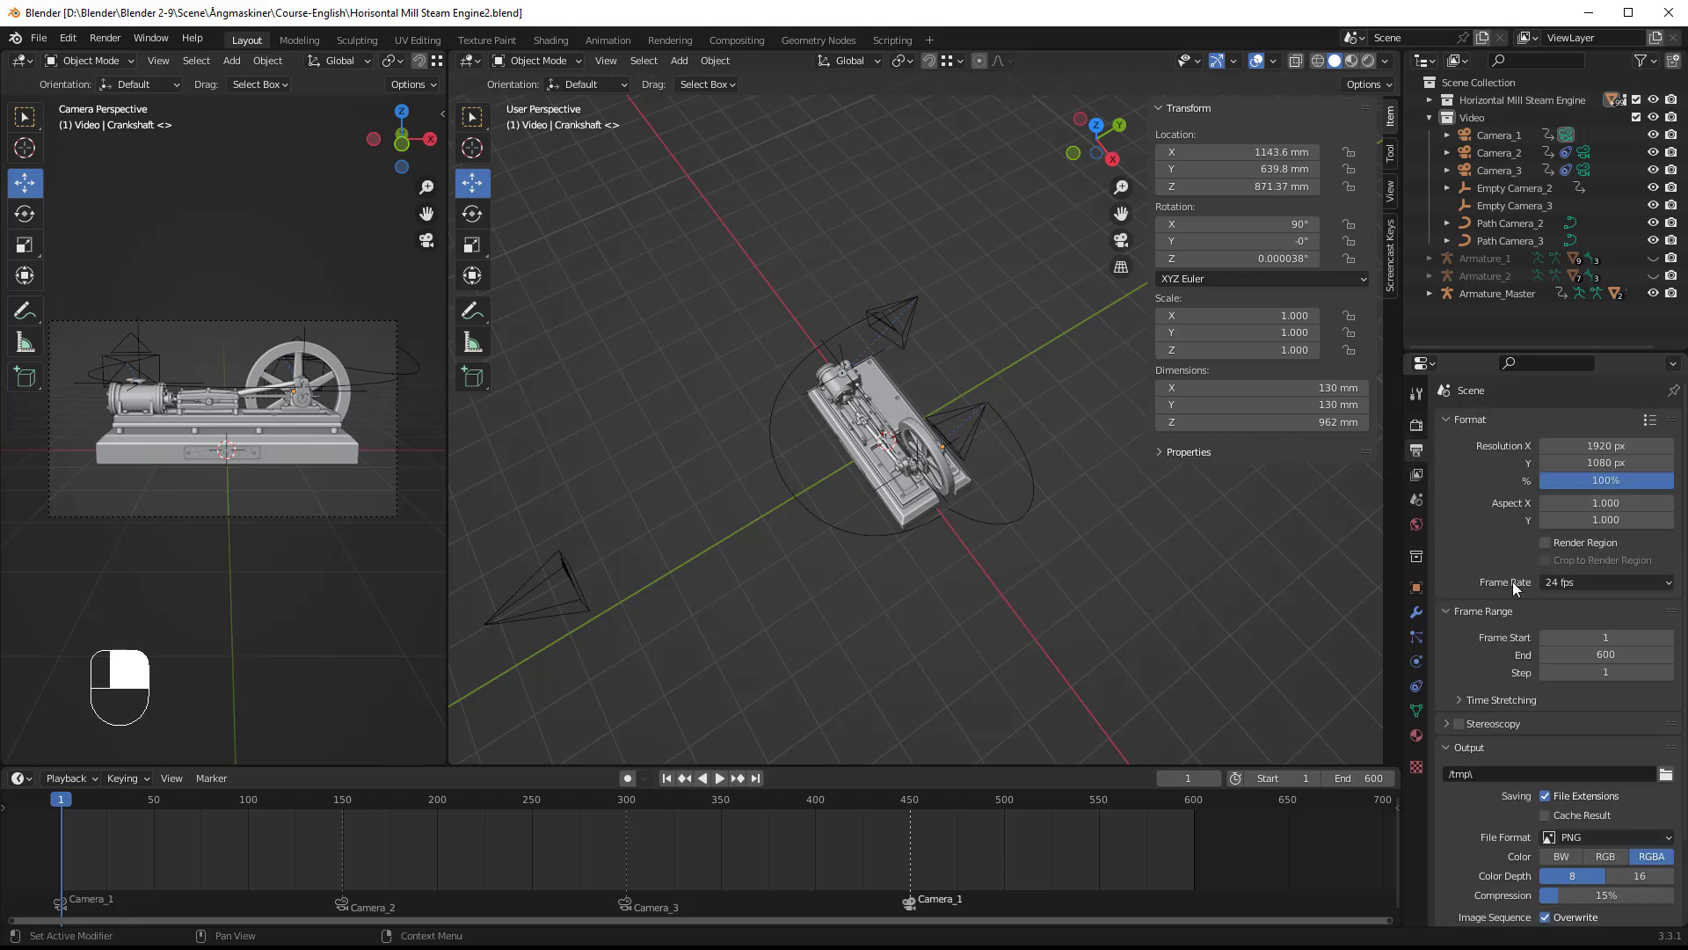
pyautogui.click(1581, 582)
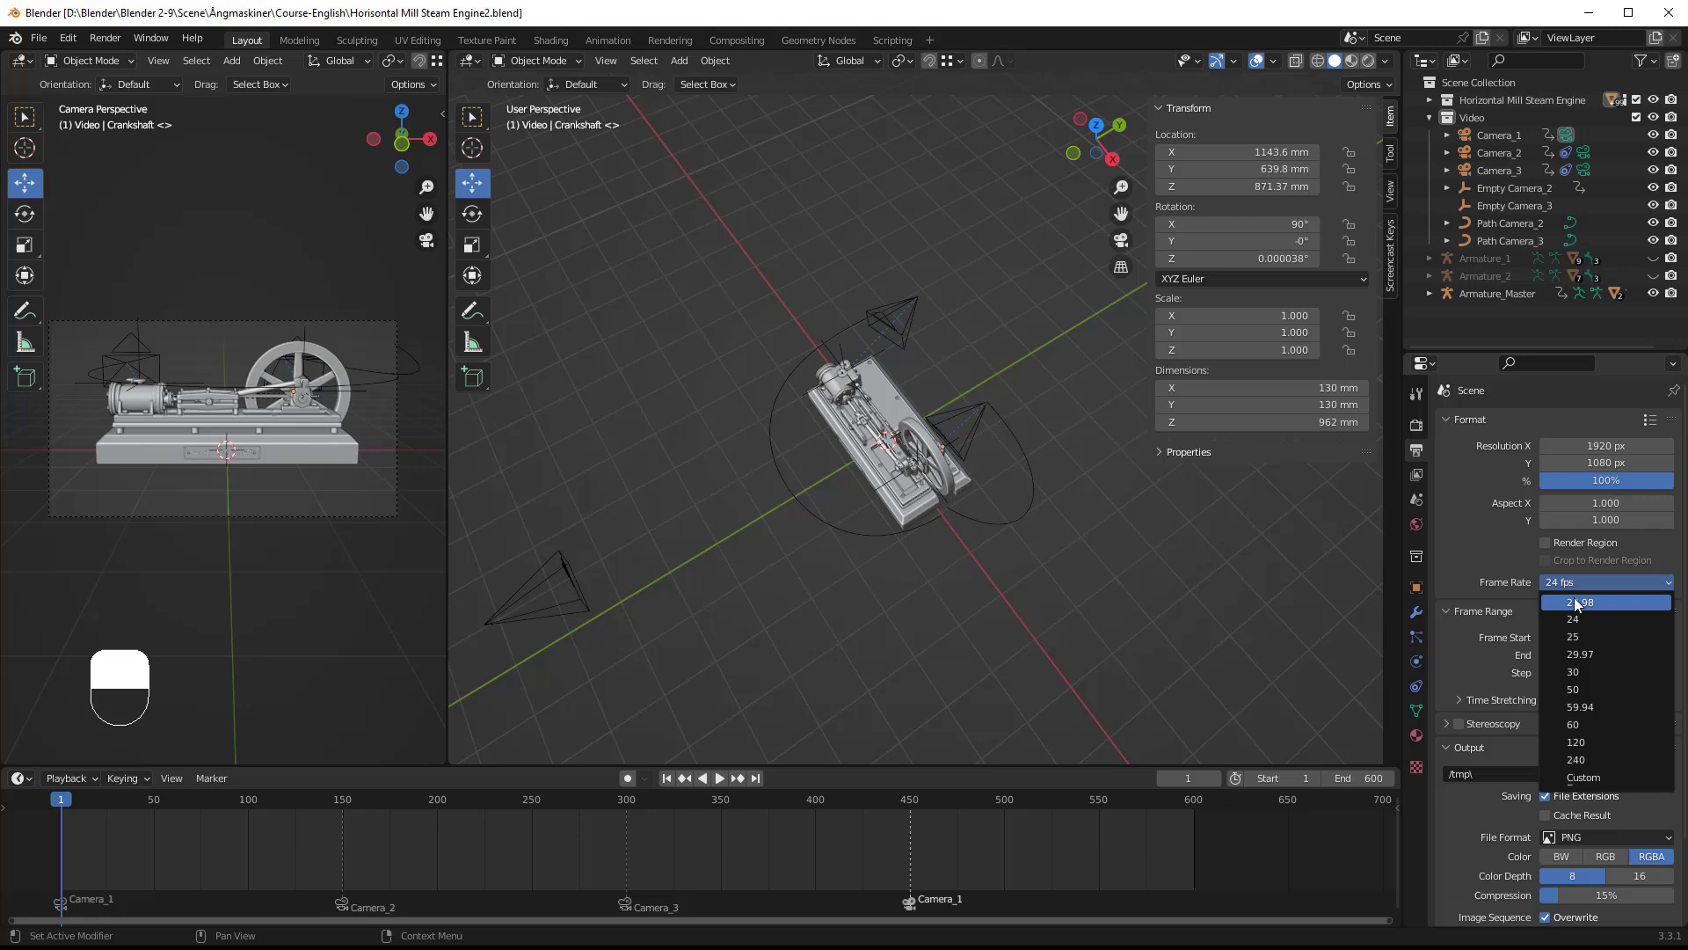
pyautogui.click(1573, 672)
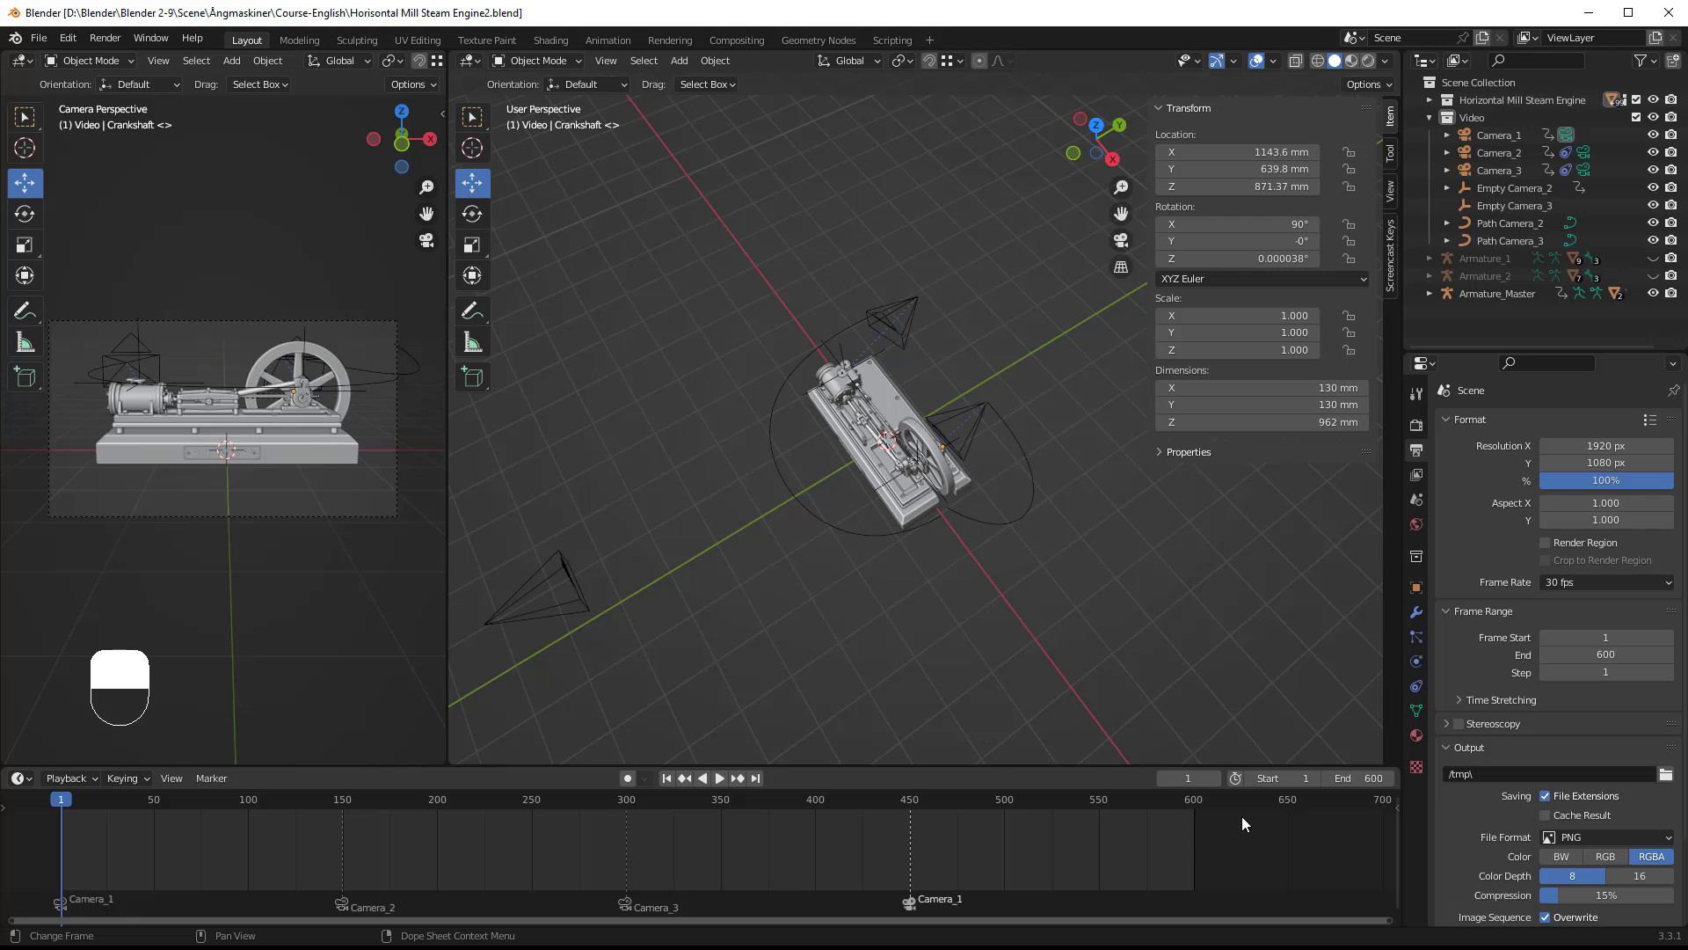
# Step: Browse for the render output location and create a folder named RenderOutput inside the Course-English folder
pyautogui.scroll(-3, 1507, 742)
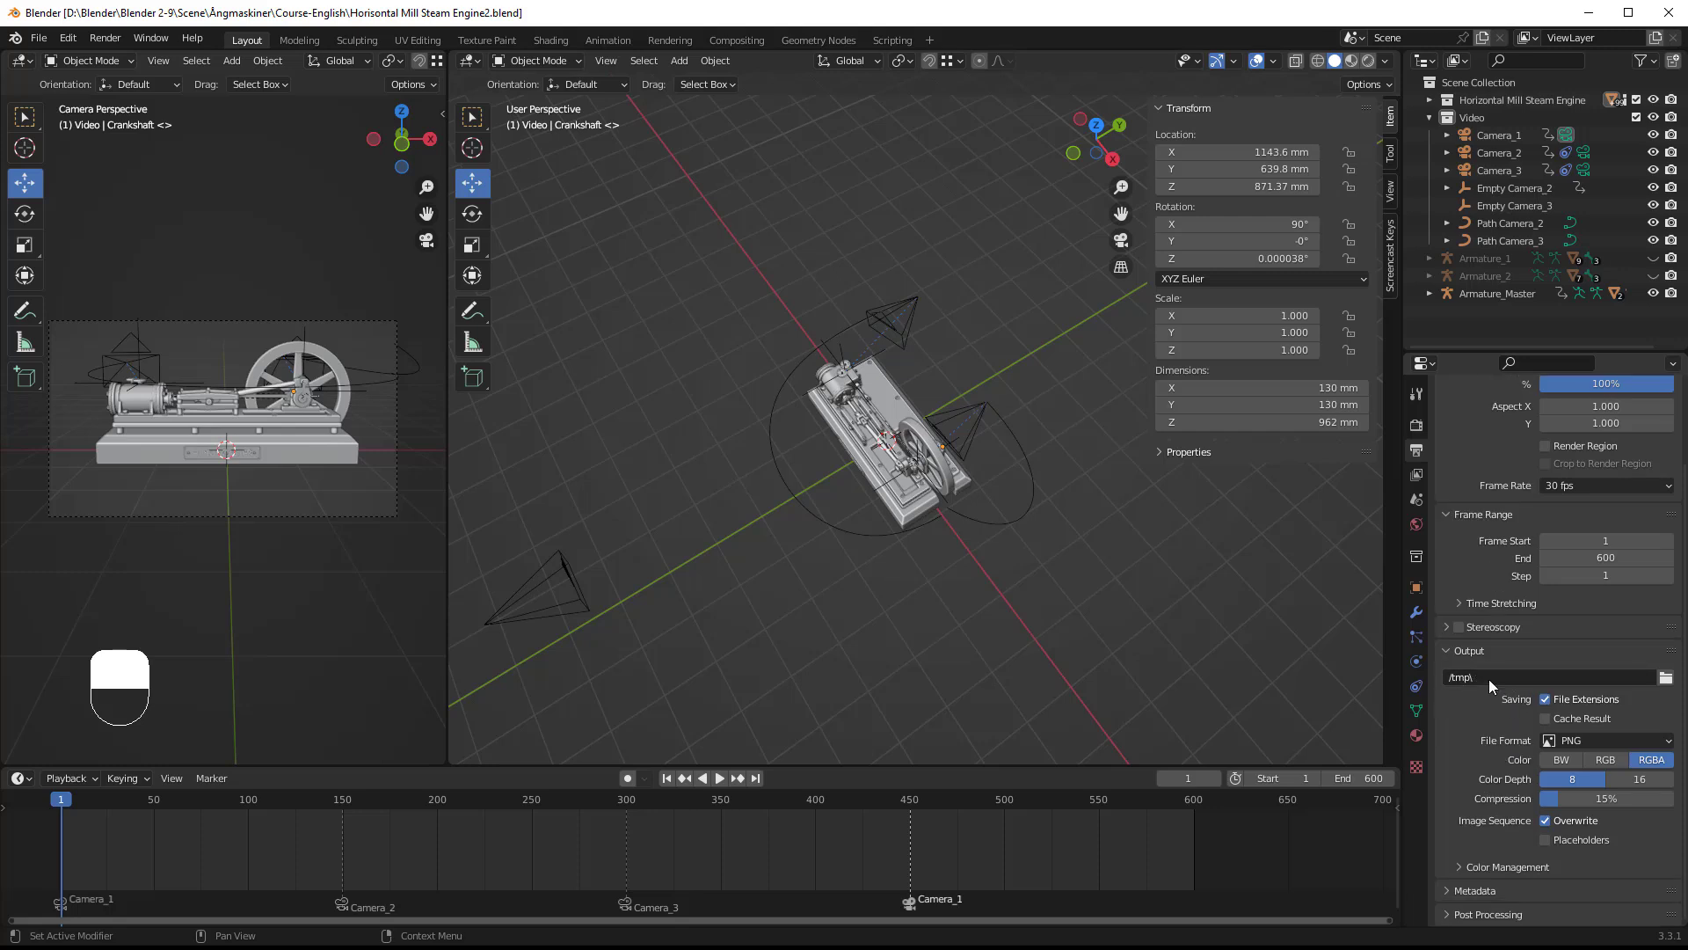
pyautogui.click(1667, 679)
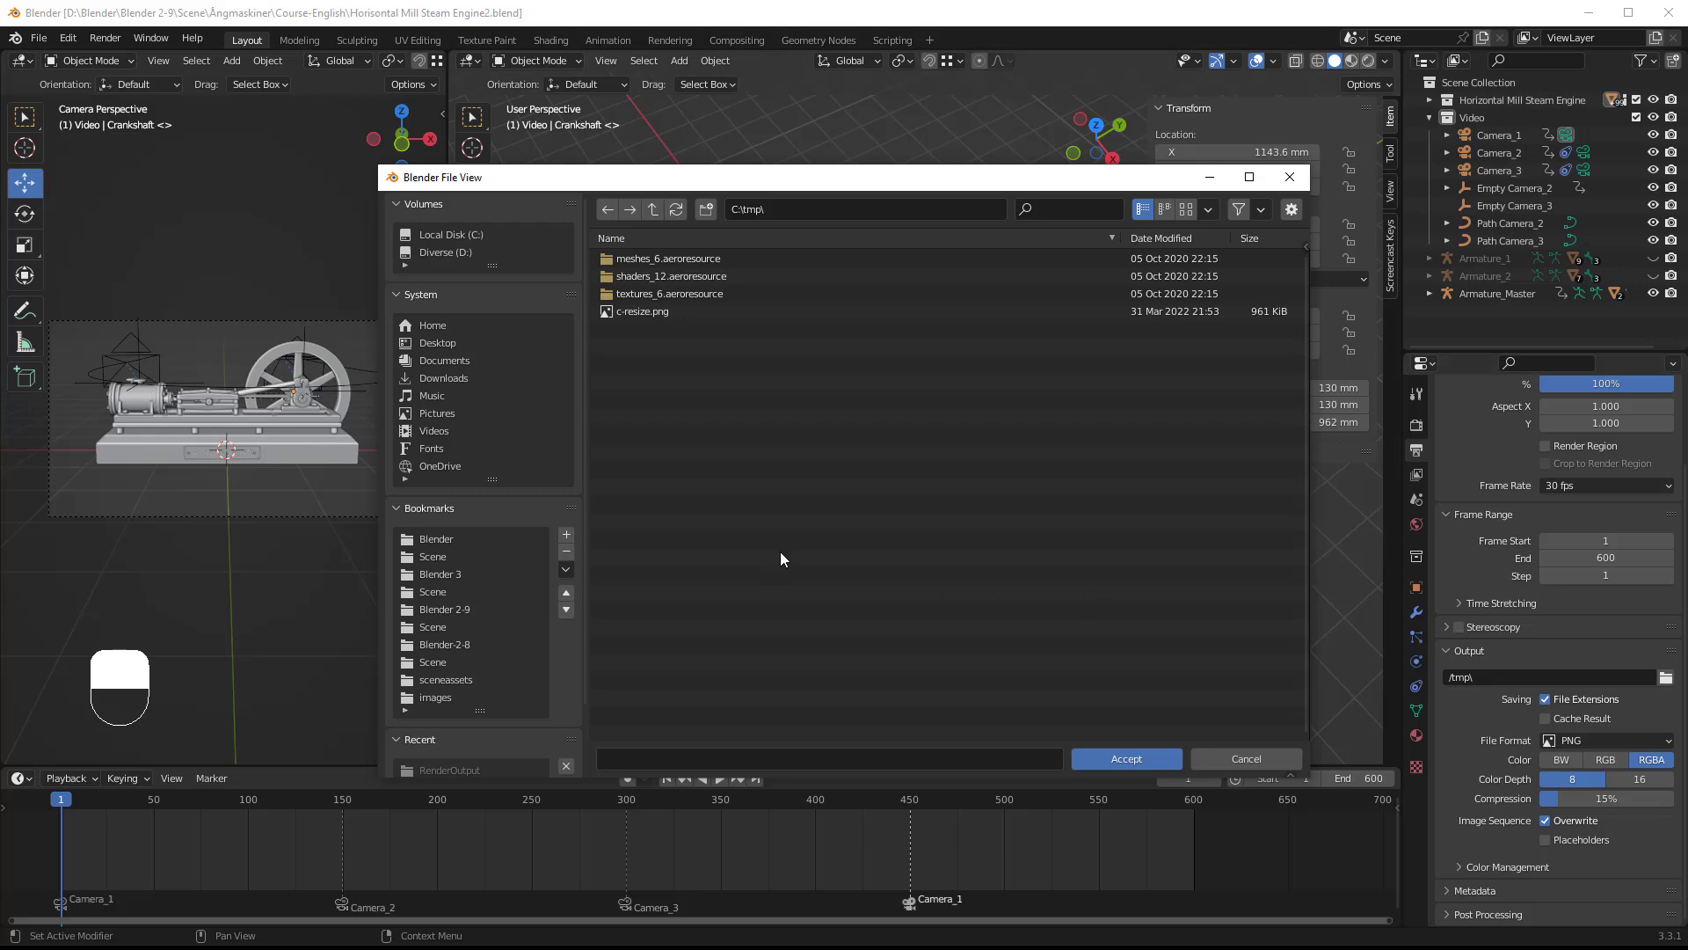
pyautogui.scroll(-3, 509, 662)
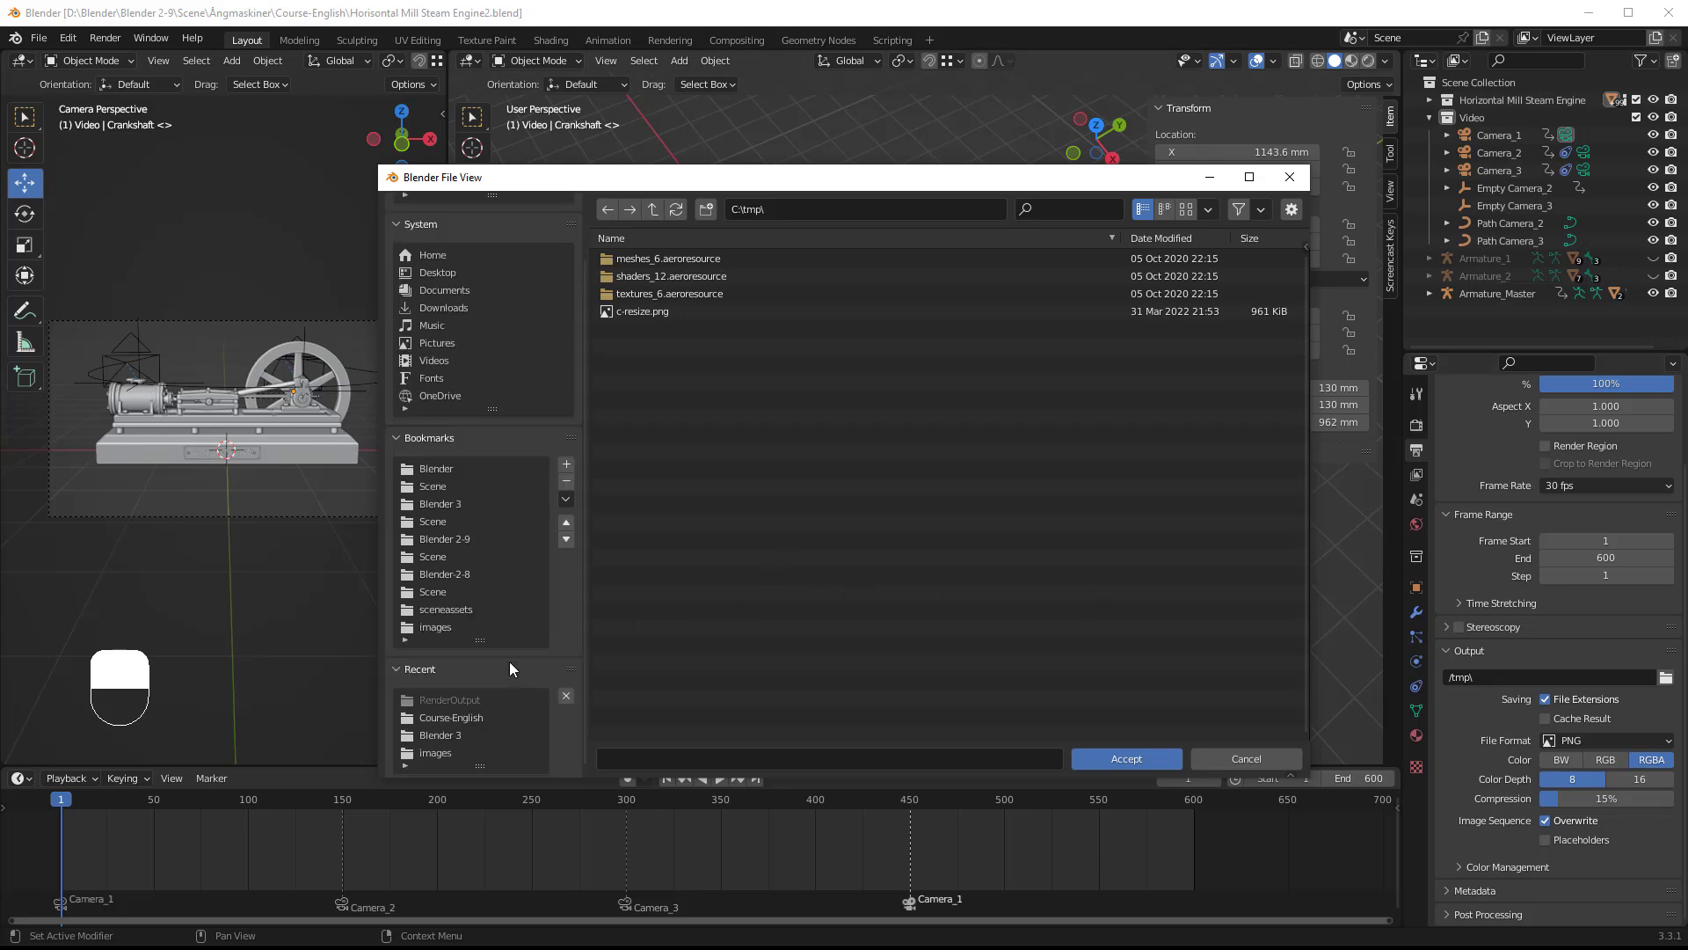
pyautogui.click(468, 715)
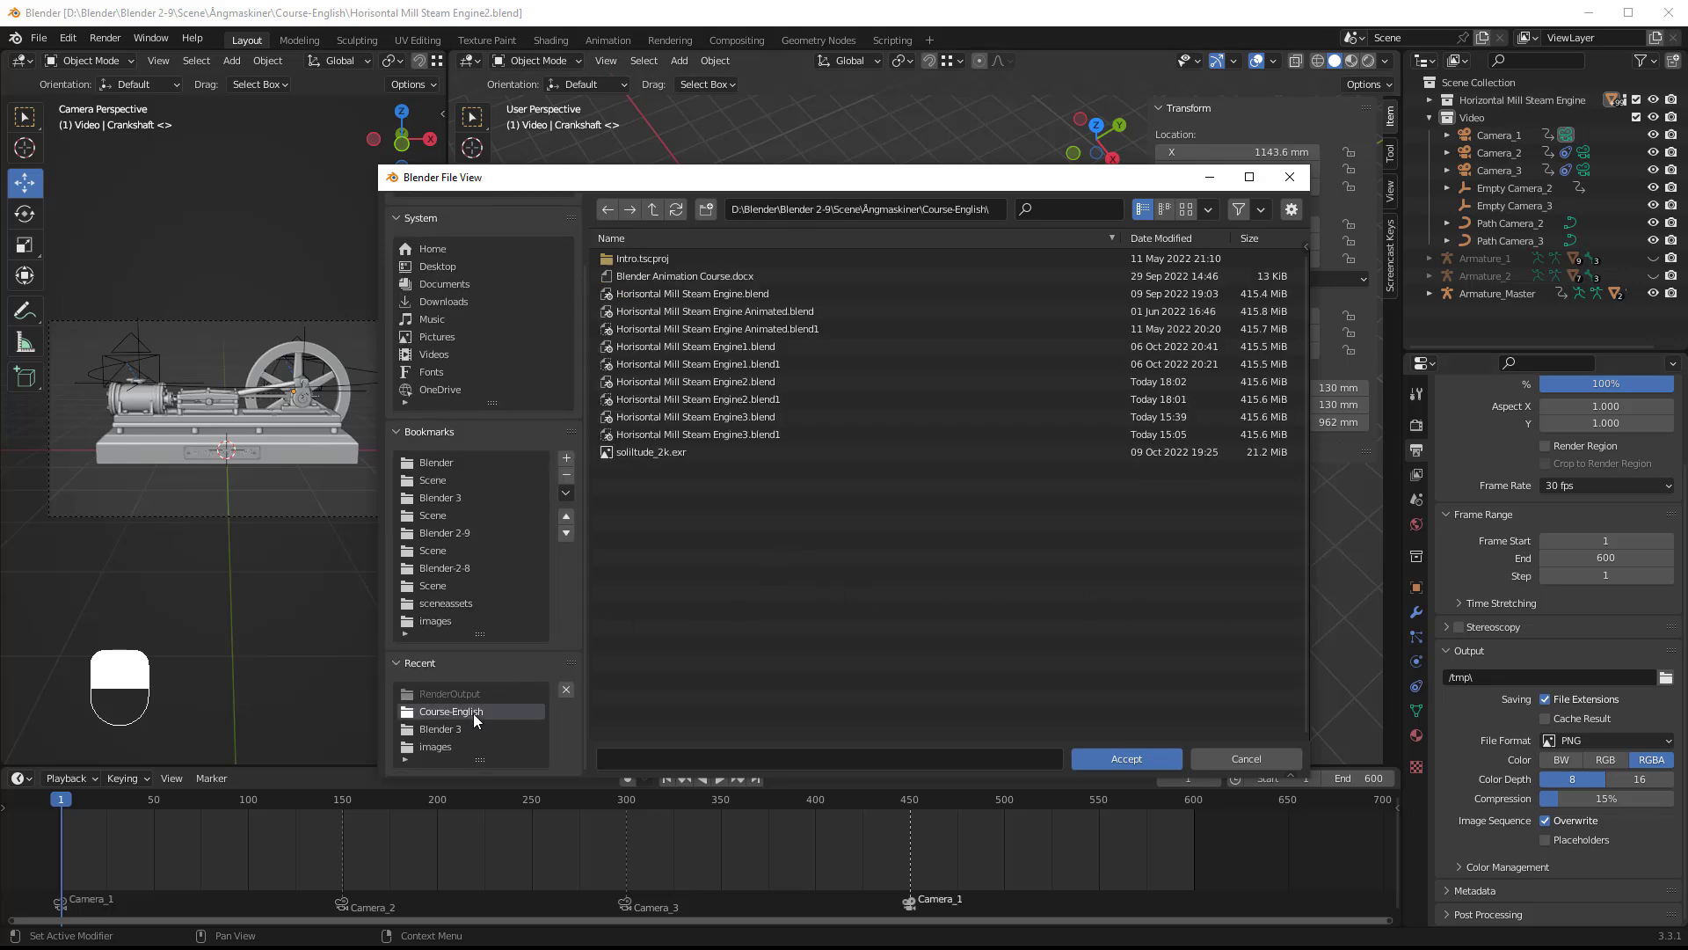
pyautogui.rightClick(742, 515)
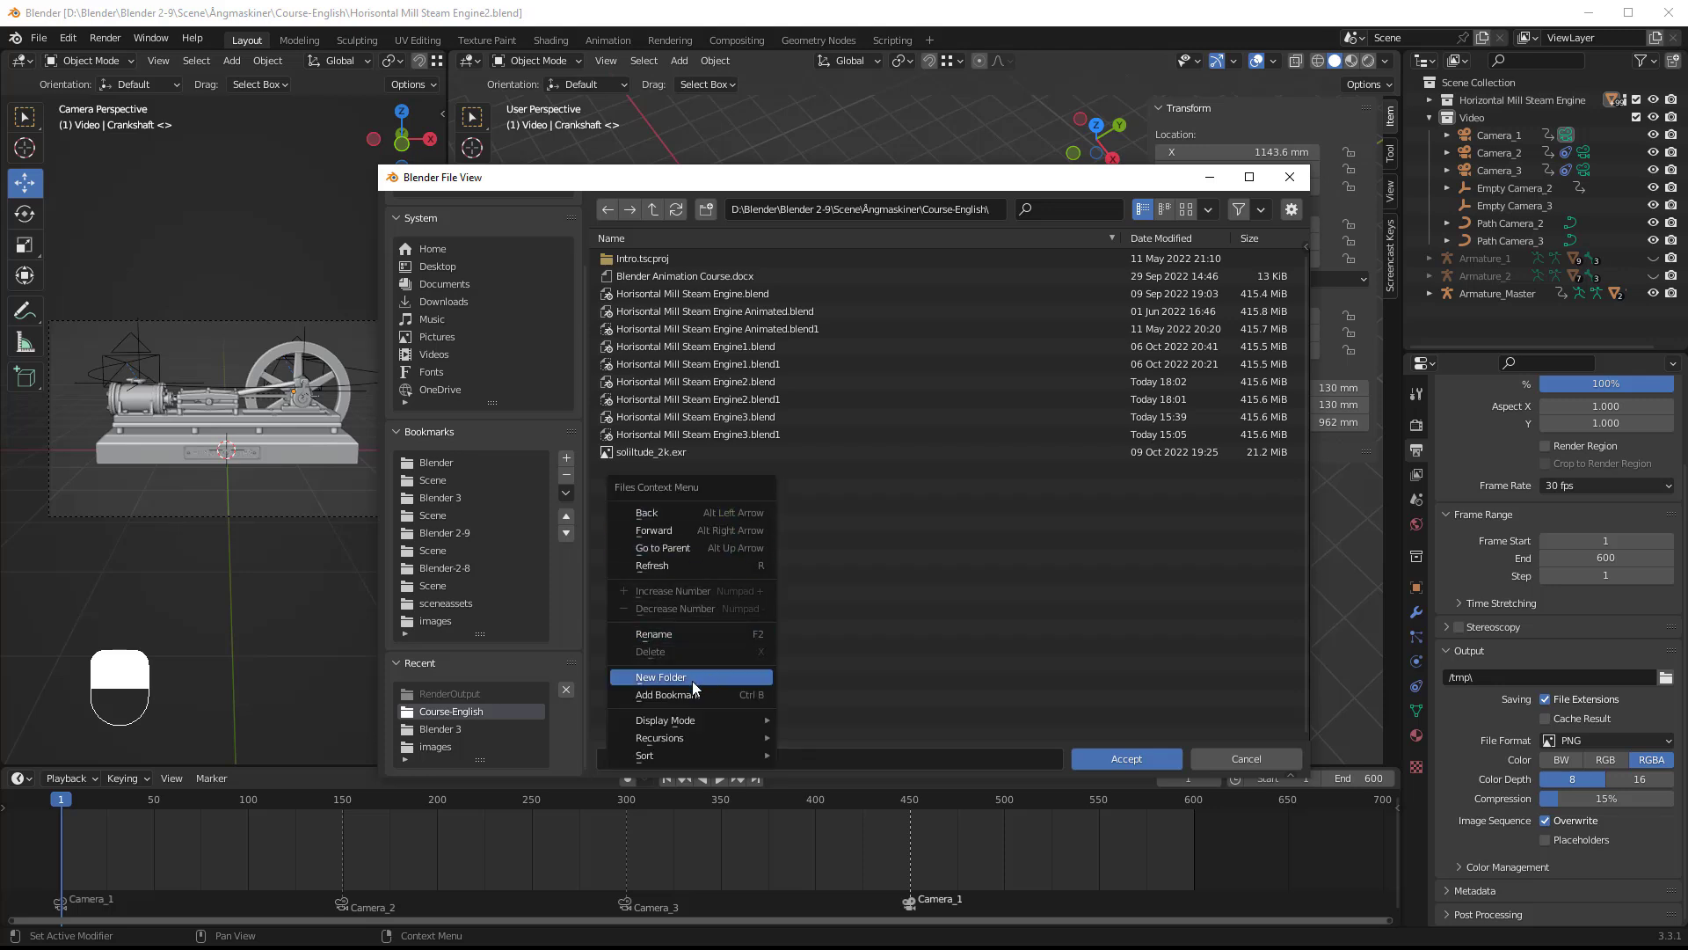
pyautogui.click(707, 212)
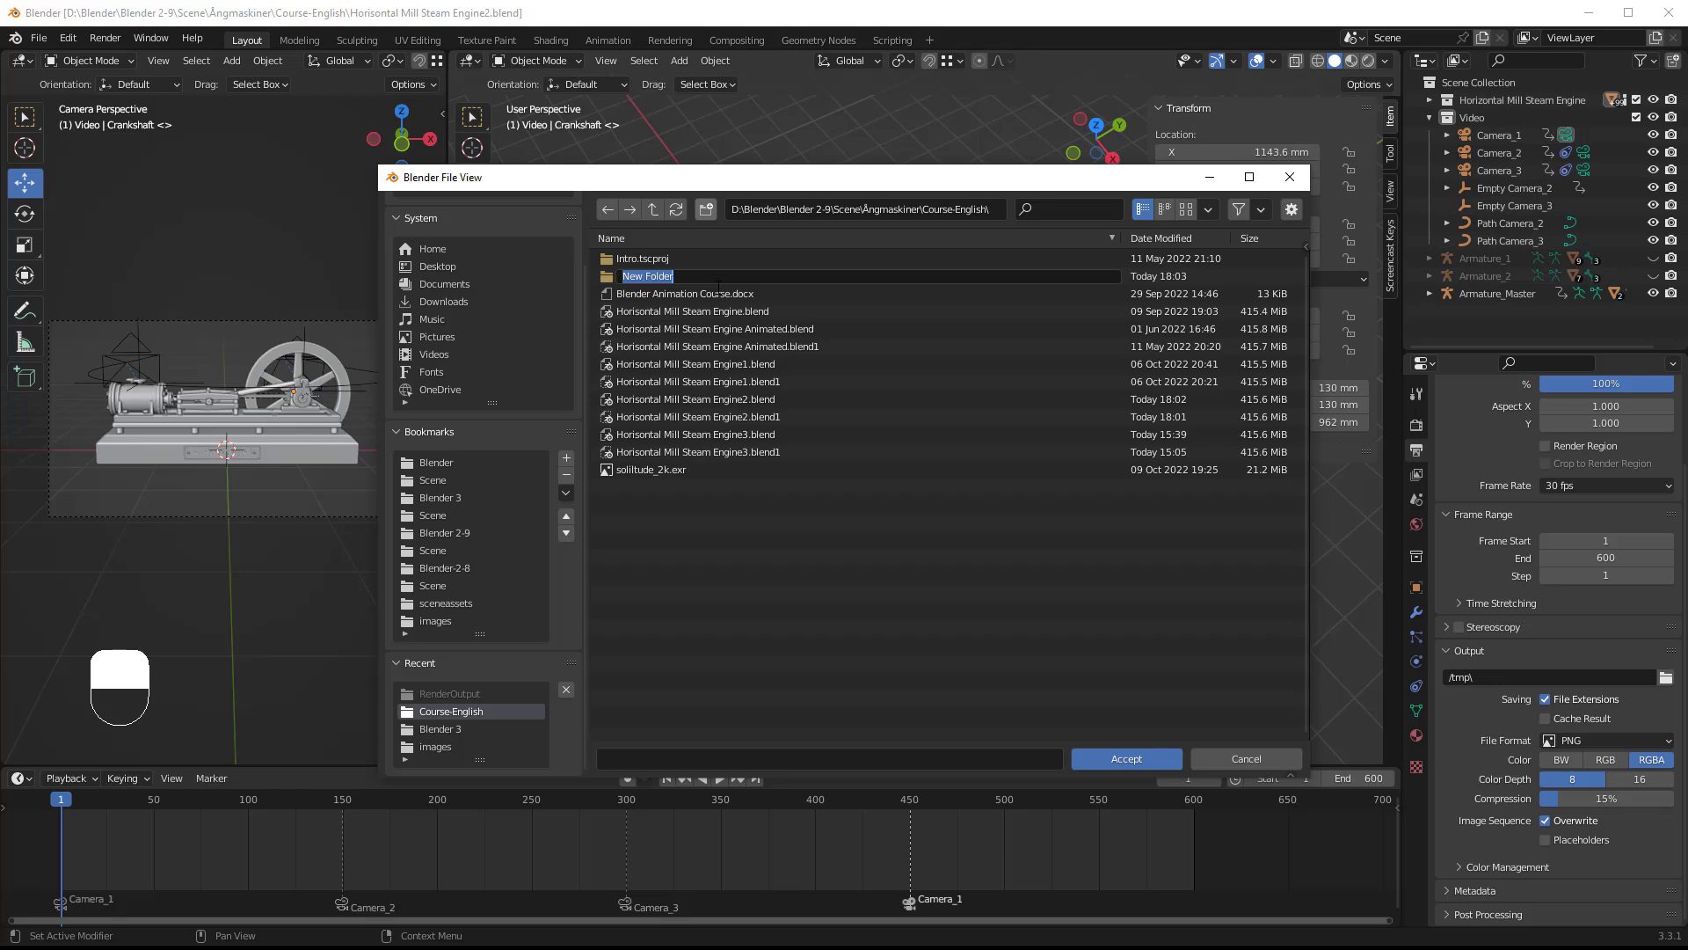
pyautogui.write('Ren')
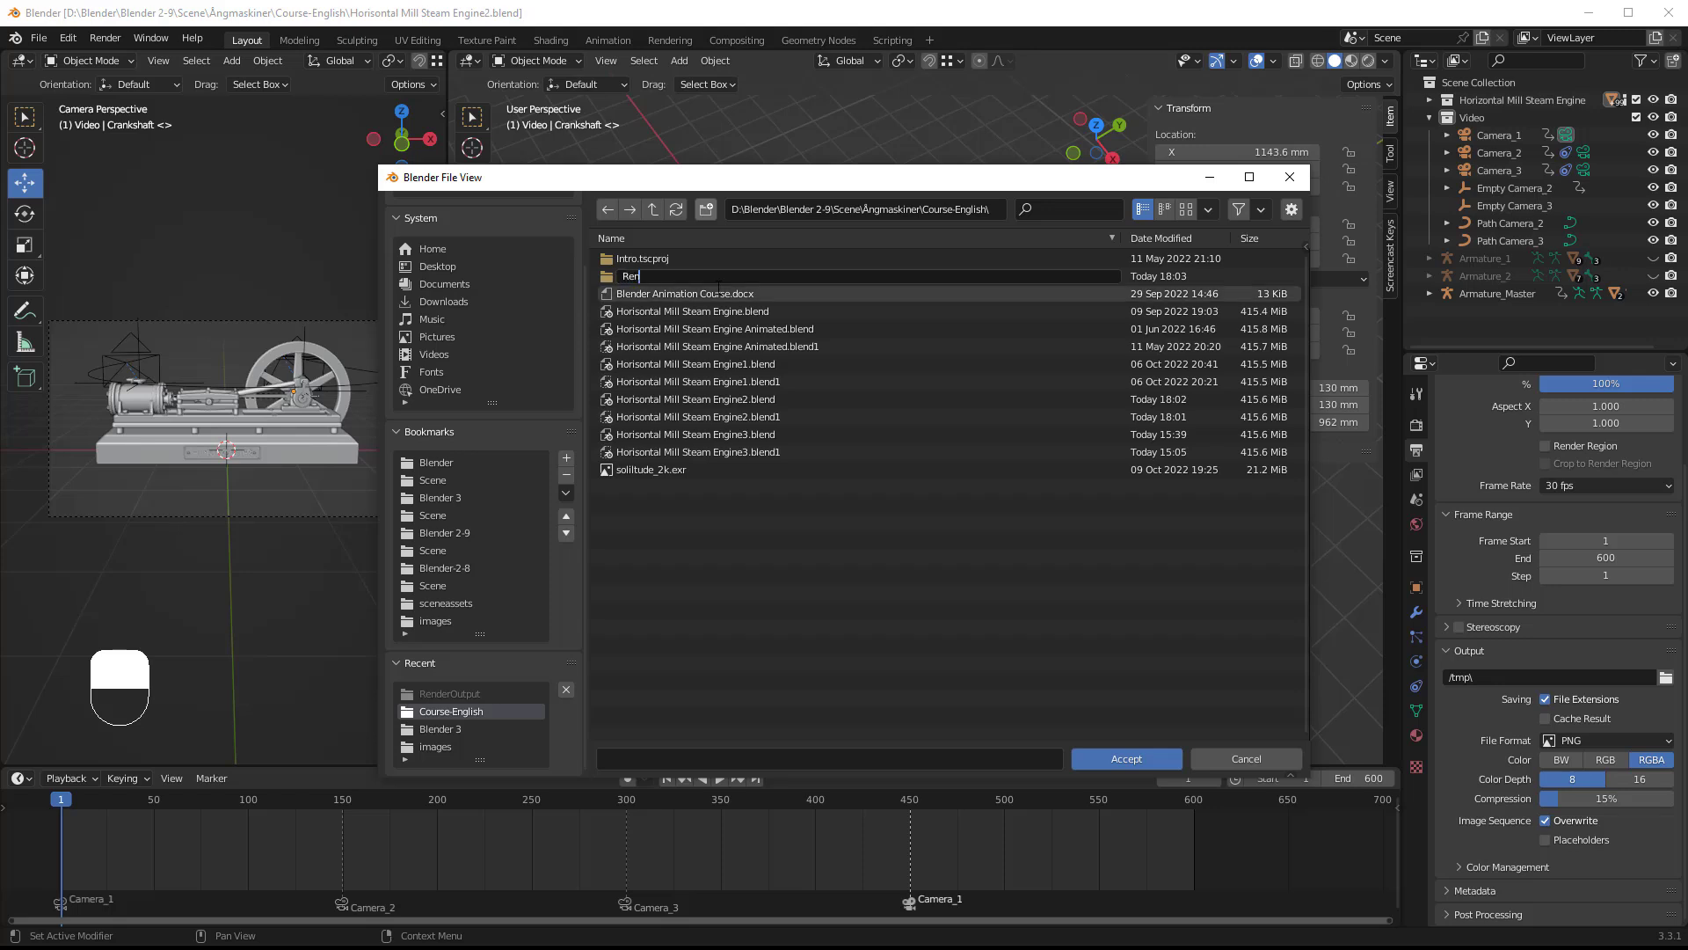
pyautogui.write('derOutput')
pyautogui.press('Return')
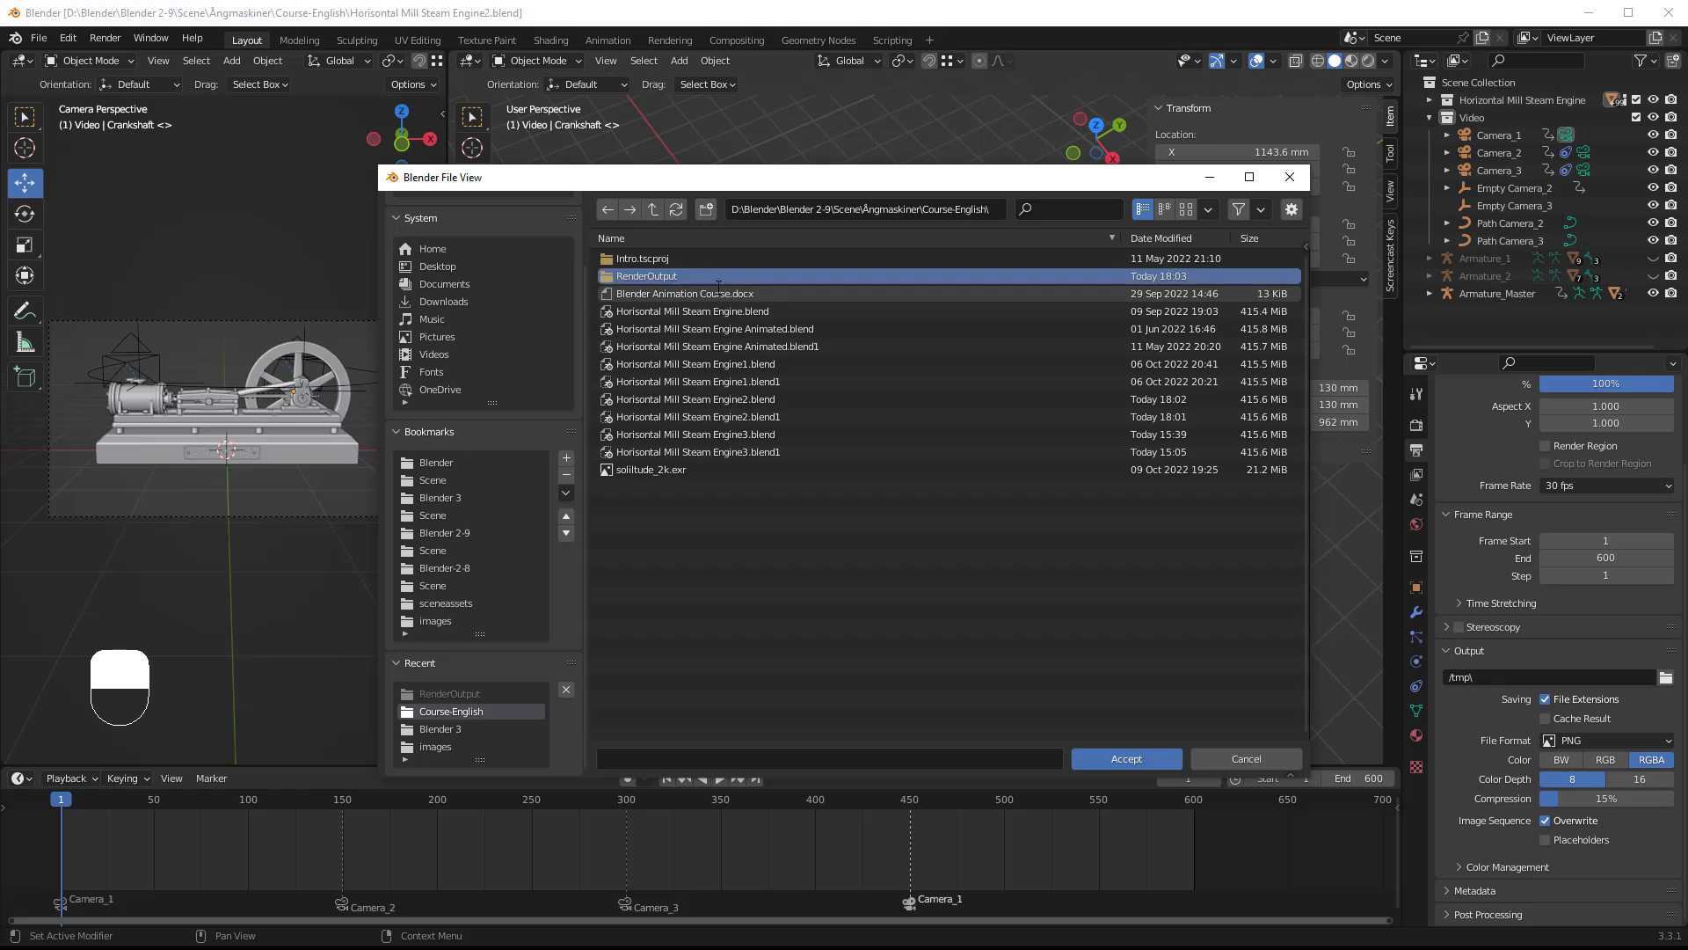
# Step: Use the RenderOutput folder as the output path and set the output file format to JPEG
pyautogui.doubleClick(606, 276)
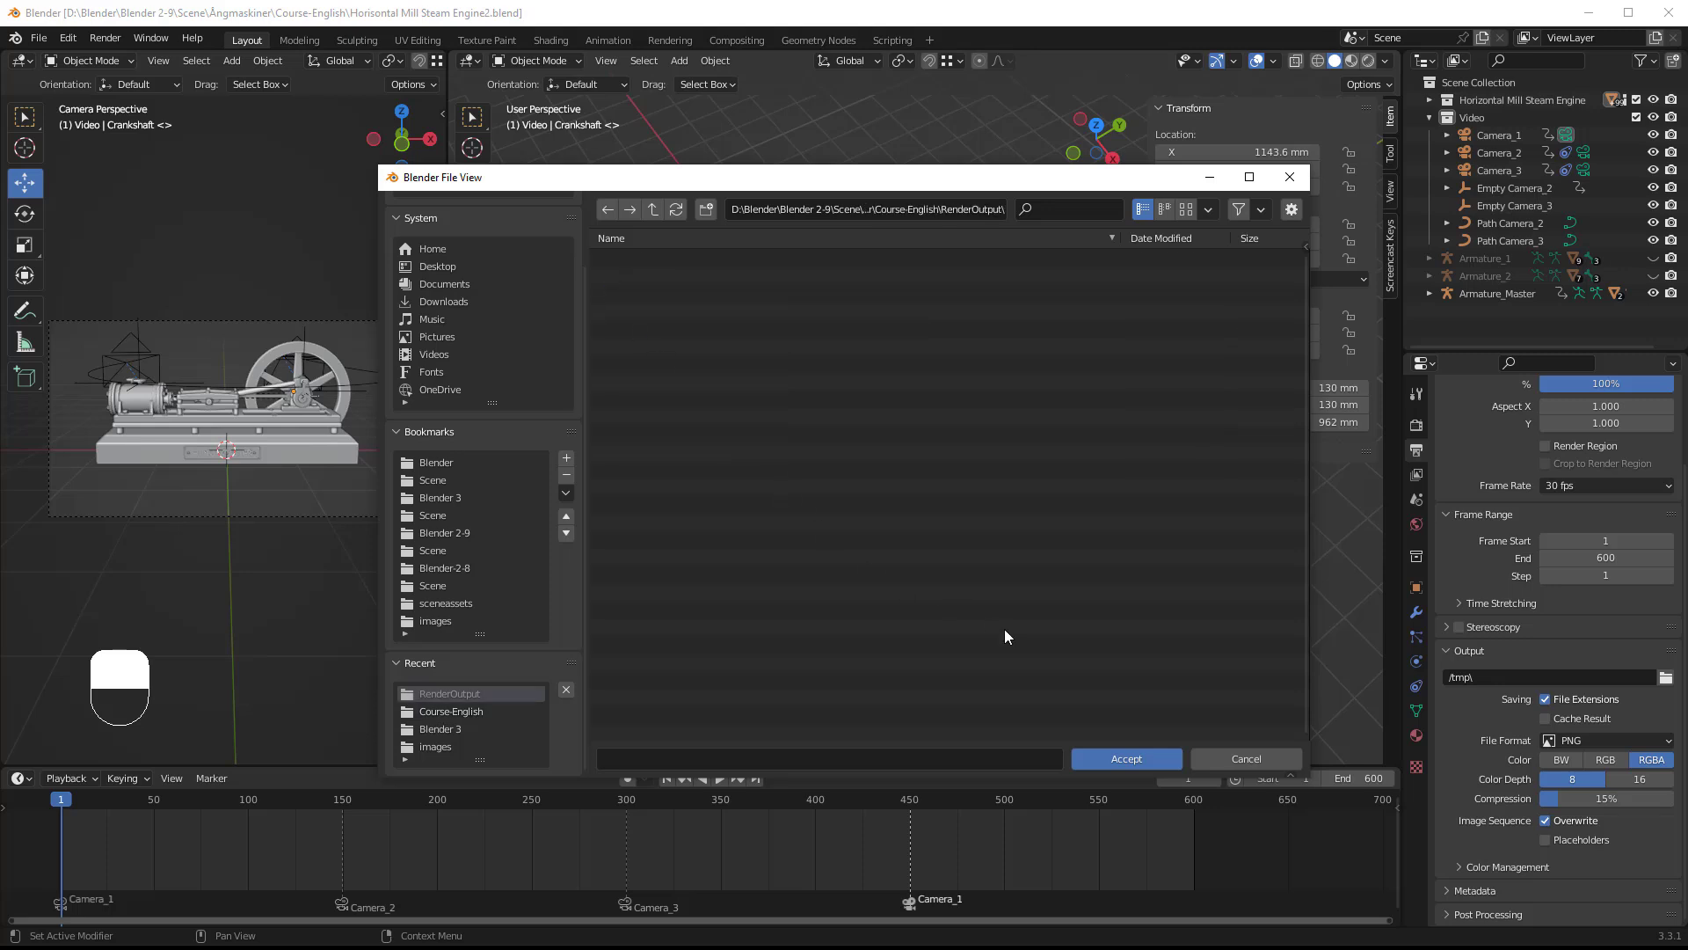
pyautogui.click(1126, 758)
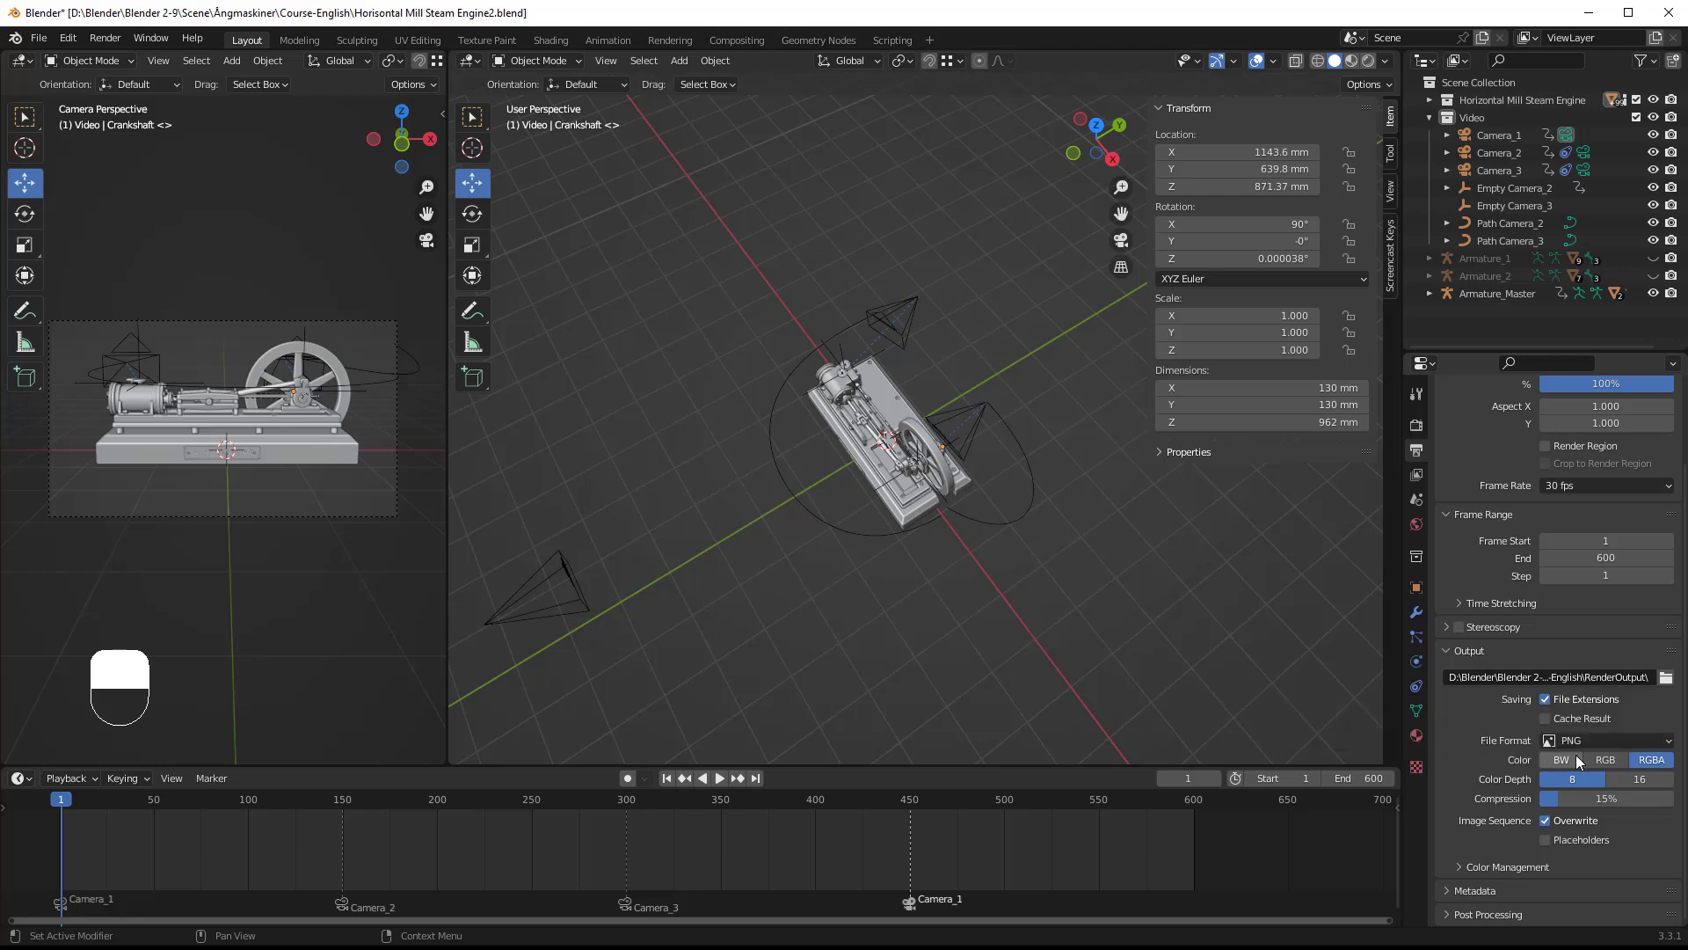
pyautogui.click(1611, 744)
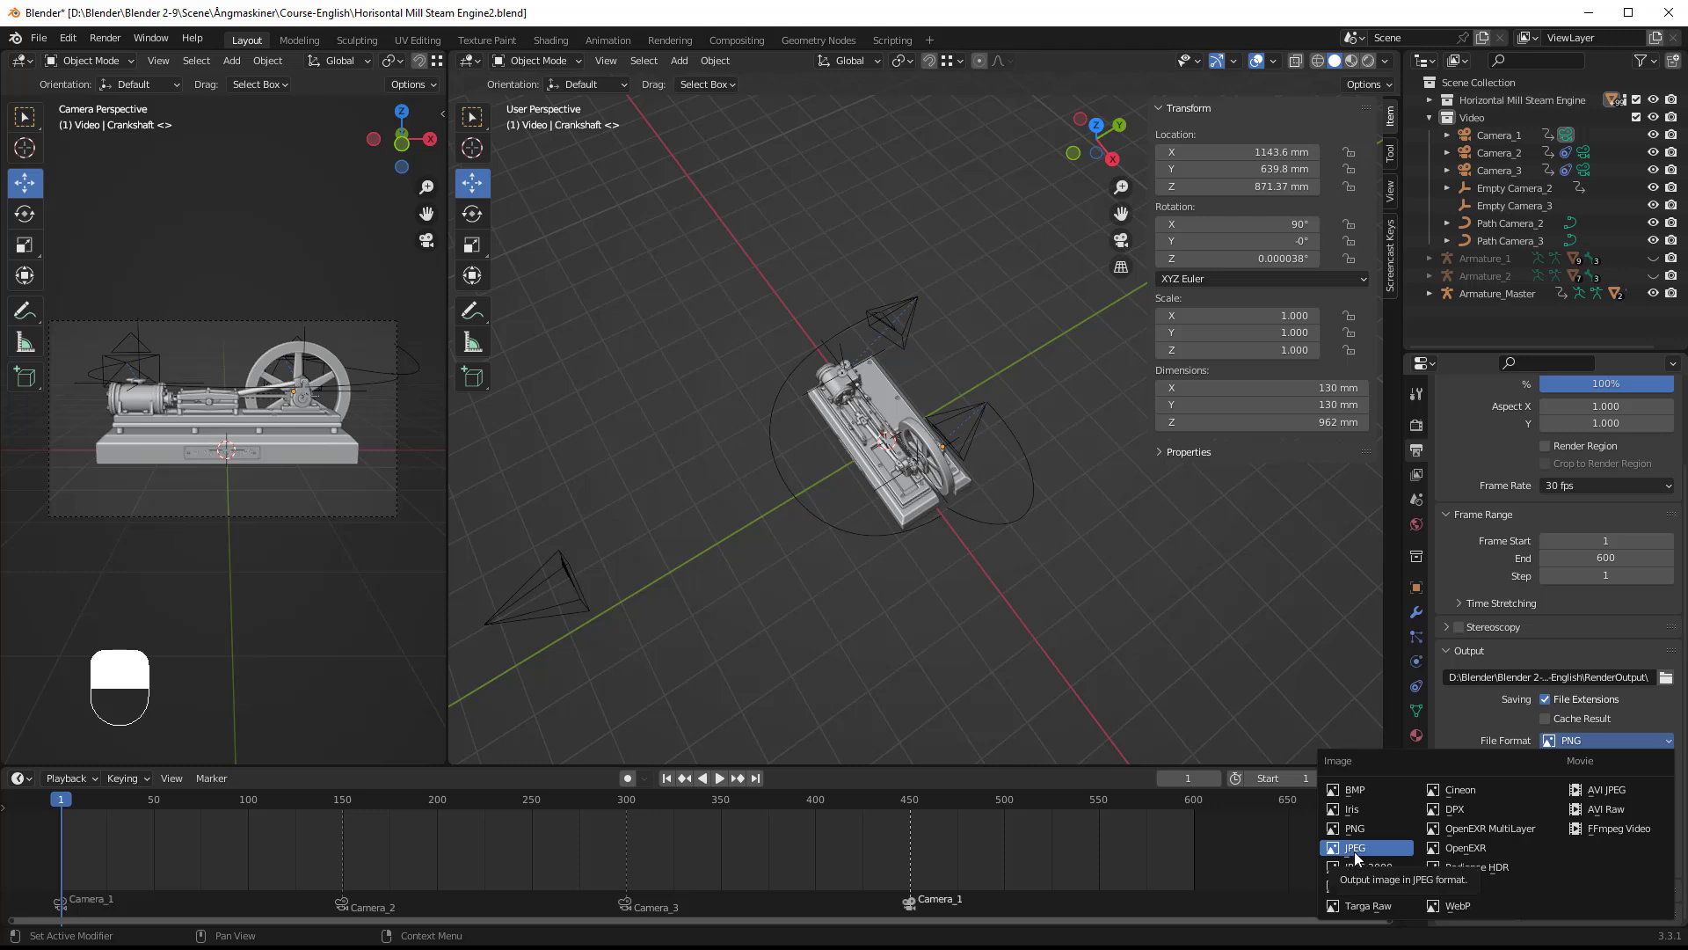
pyautogui.click(1355, 849)
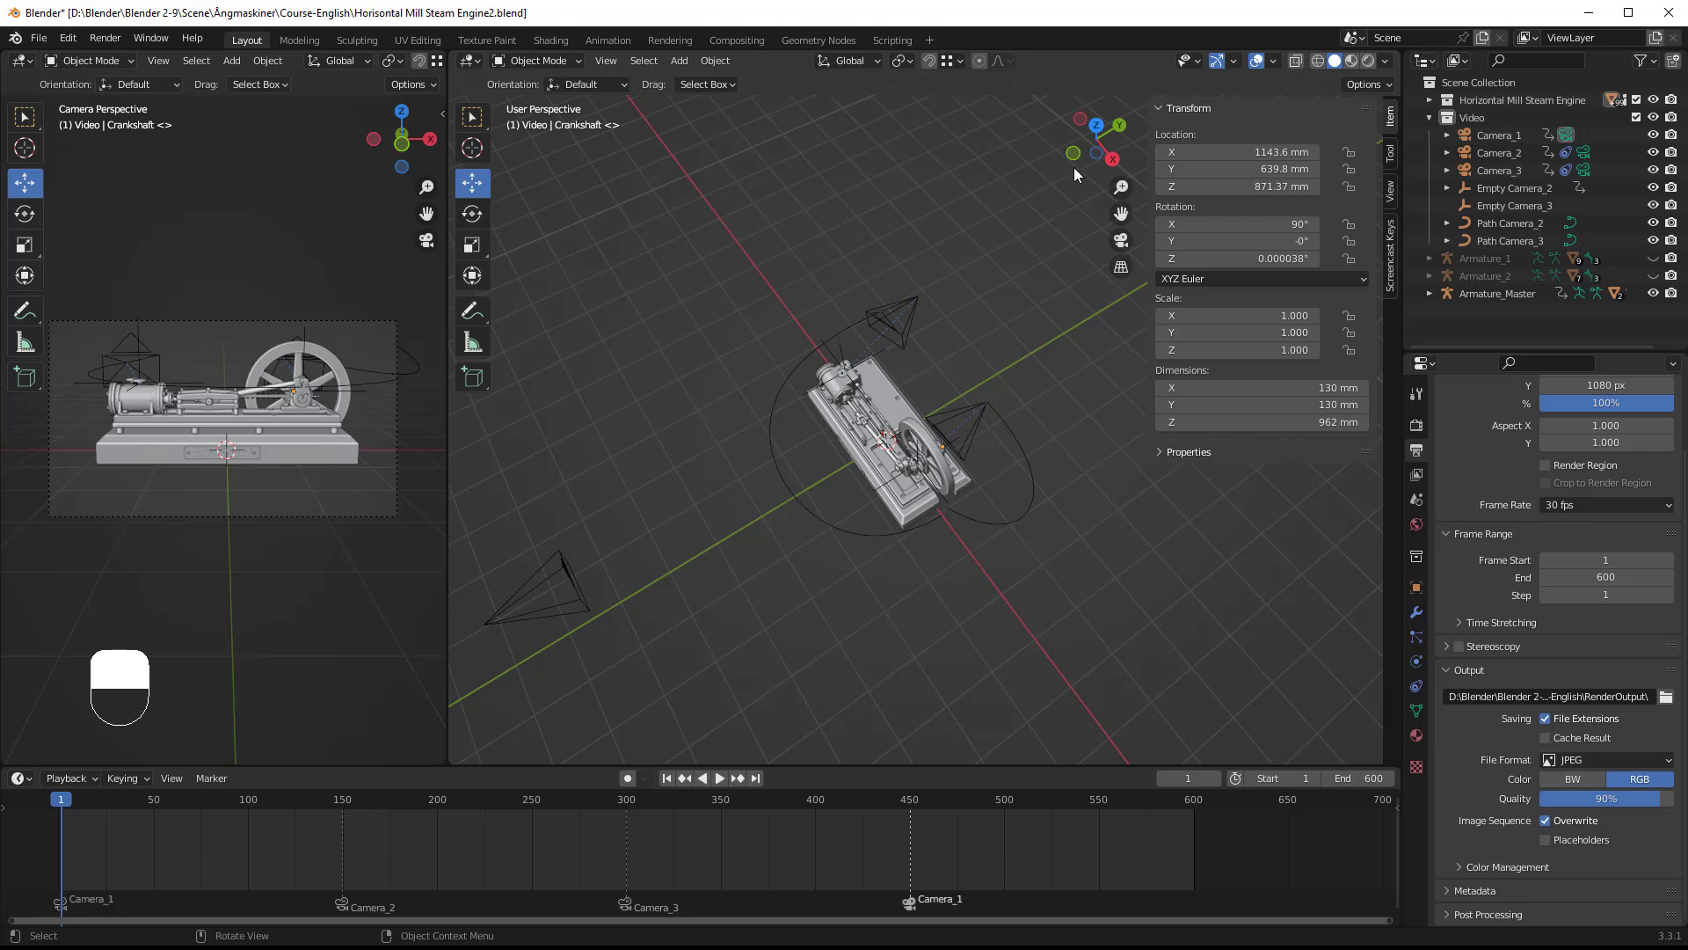
# Step: Switch the main viewport to Material Preview shading and the camera viewport to Rendered shading
pyautogui.click(1352, 62)
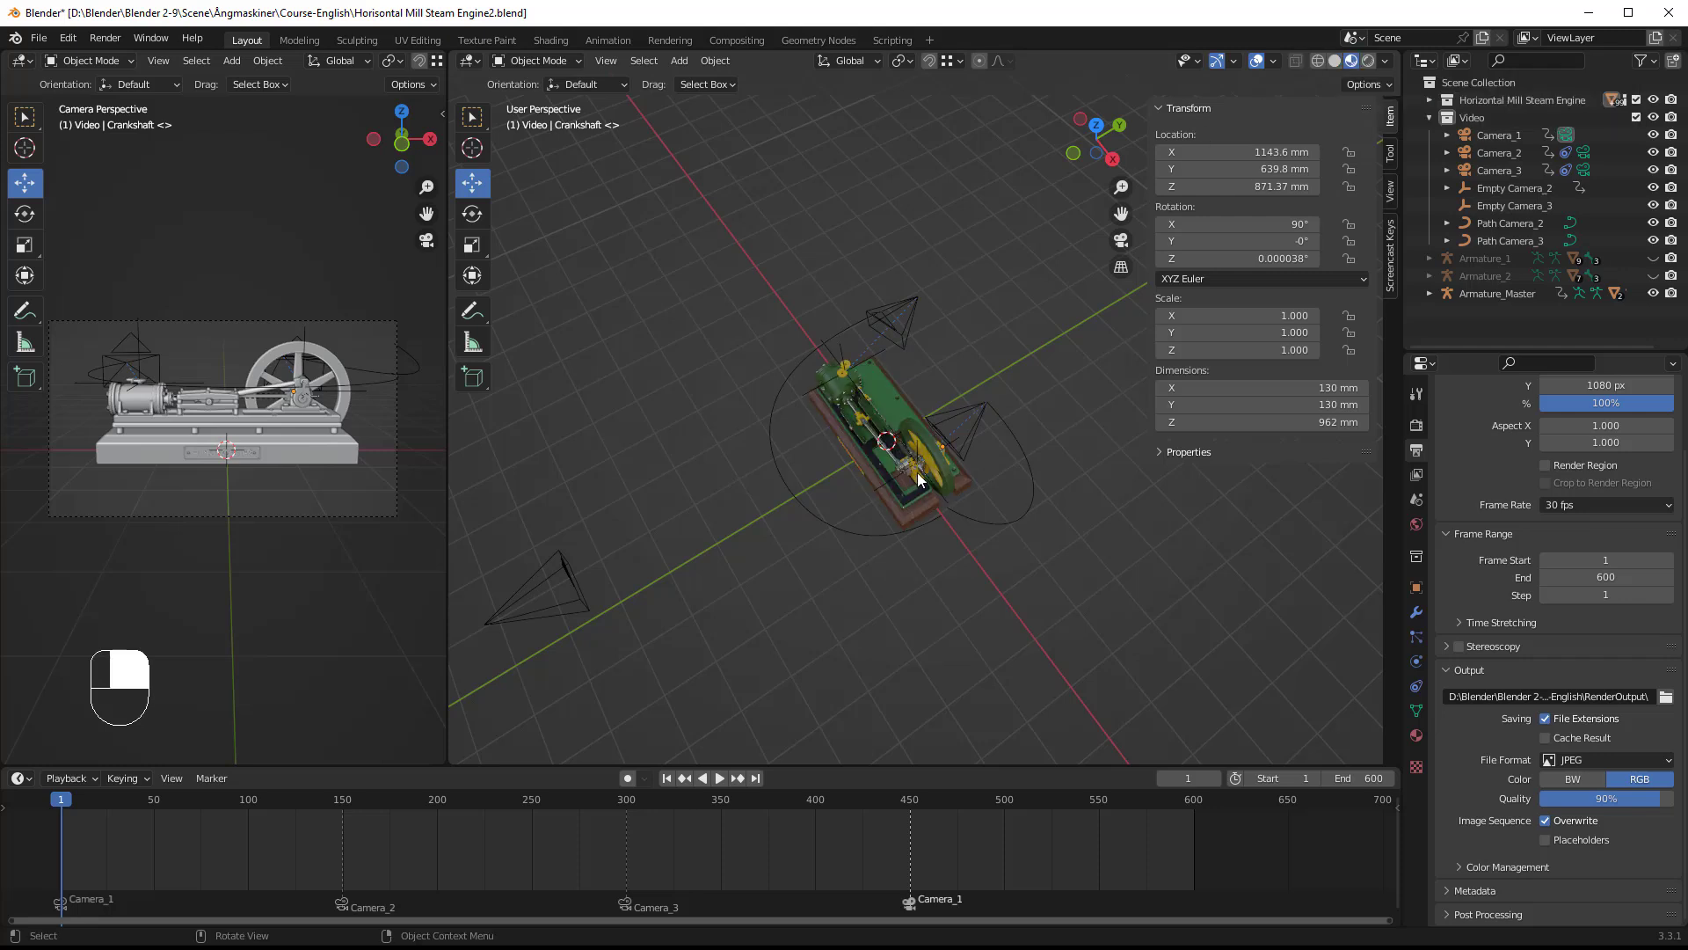
pyautogui.scroll(5, 883, 468)
pyautogui.moveTo(884, 460); pyautogui.dragTo(928, 438, button='middle')
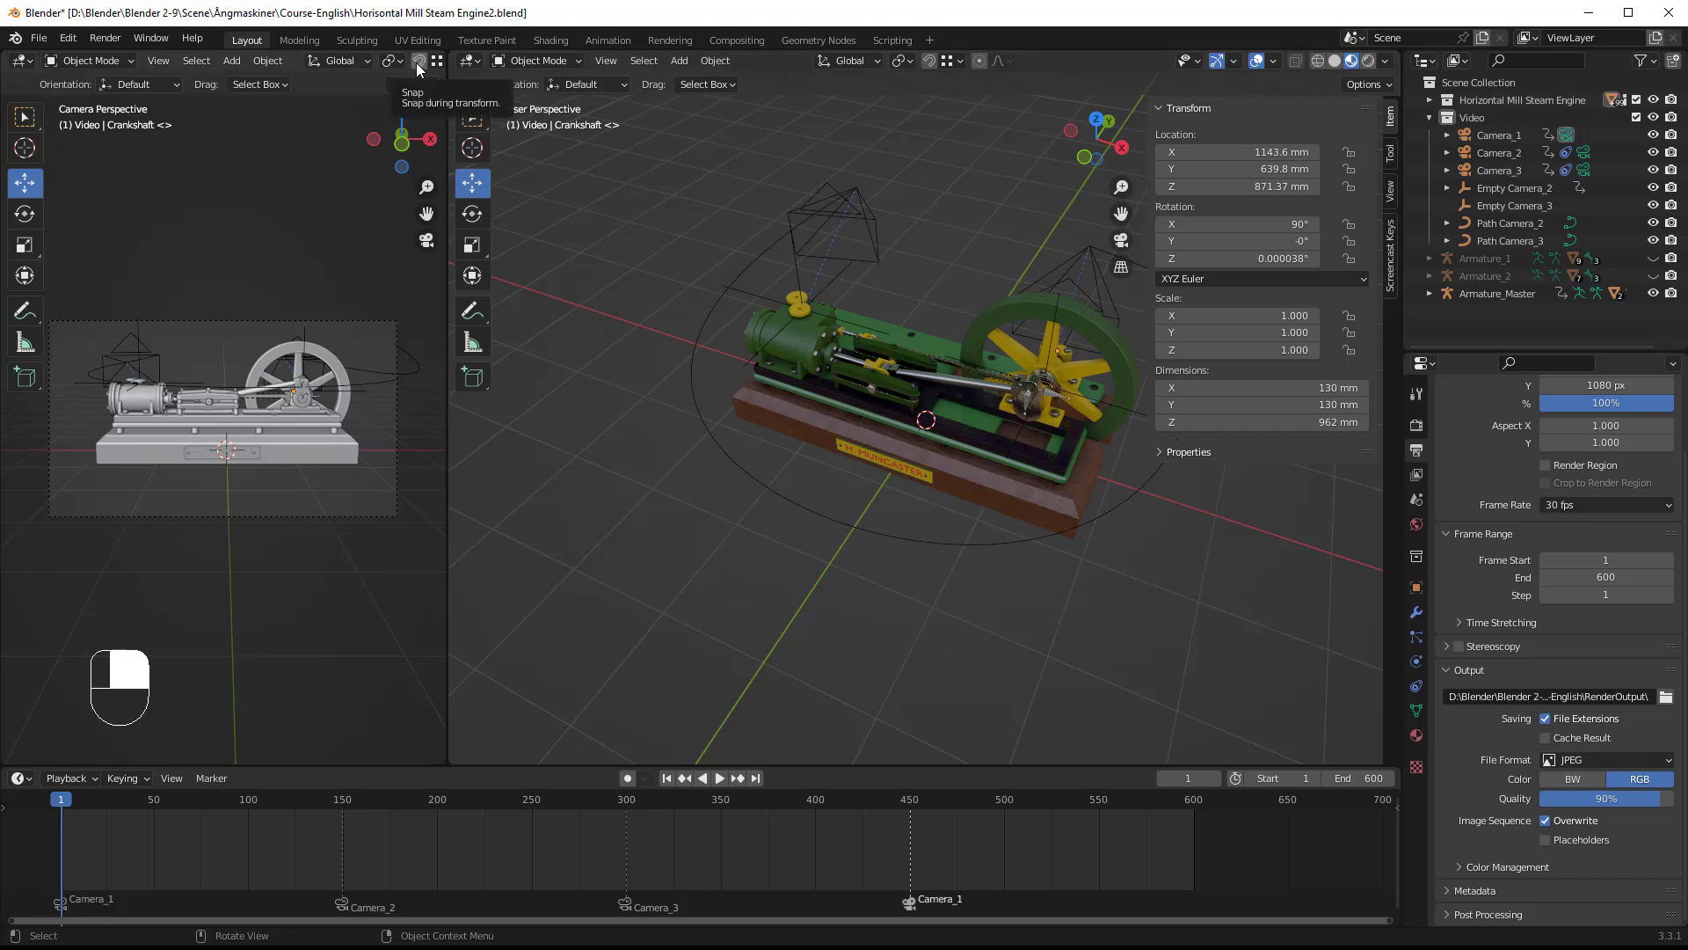
pyautogui.scroll(-6, 415, 60)
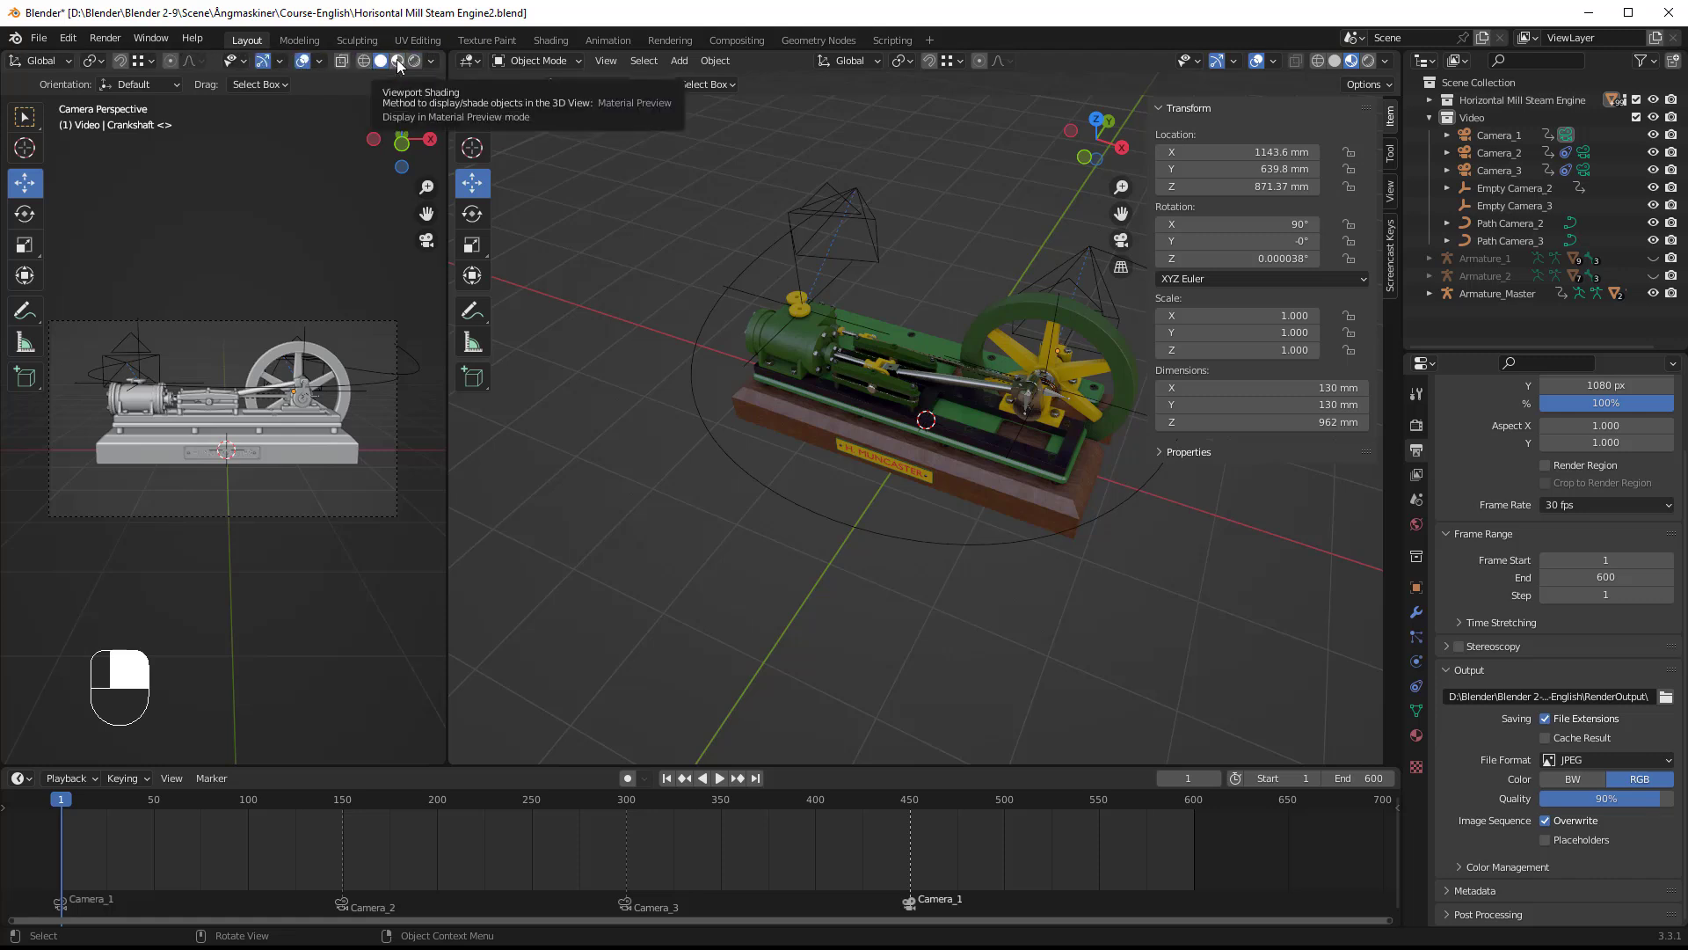
pyautogui.click(399, 61)
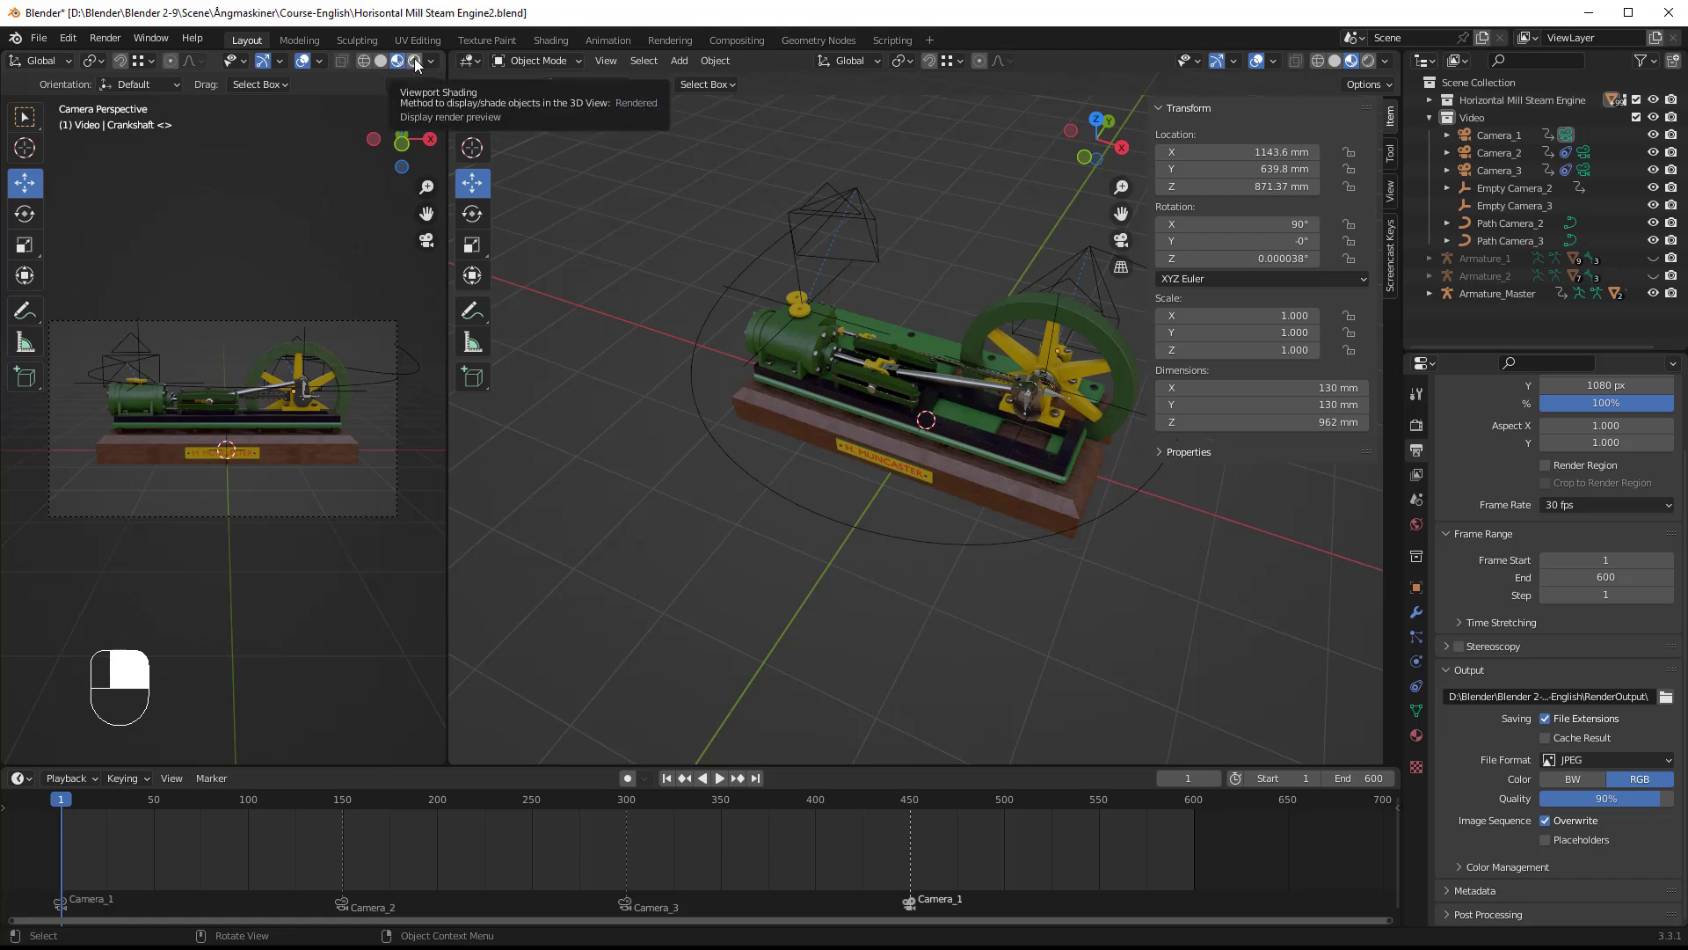
pyautogui.click(415, 61)
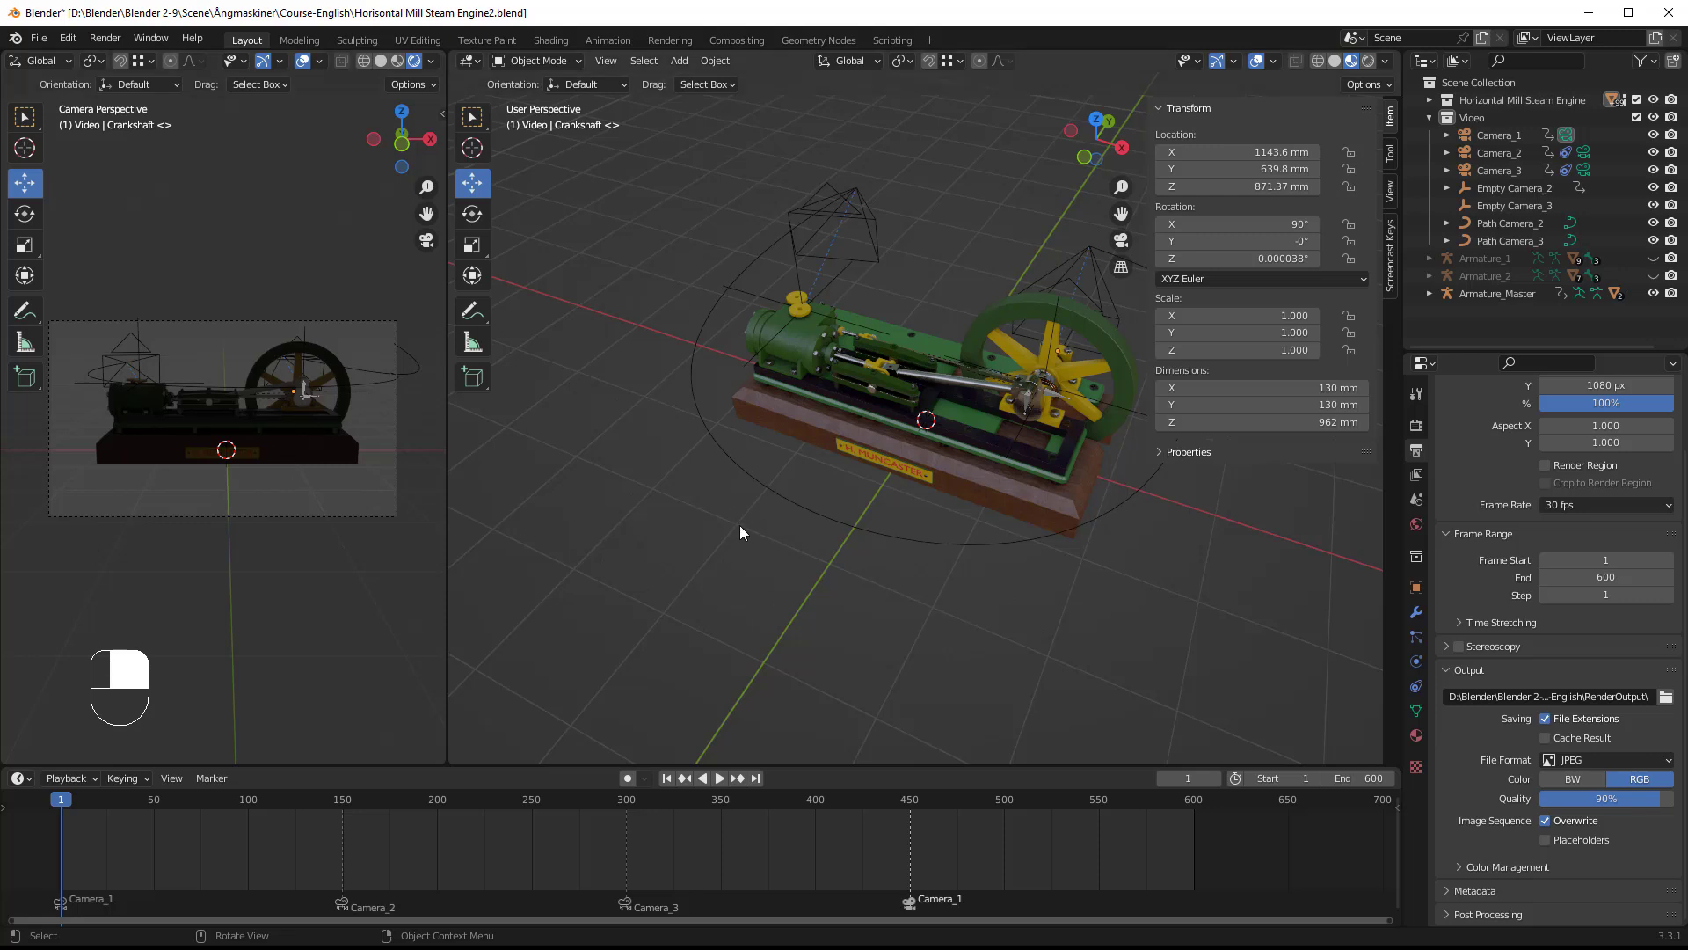
# Step: Assign an Environment Texture to the world background color and switch the main viewport to Rendered shading
pyautogui.hotkey('shift', 'a')
pyautogui.click(1416, 525)
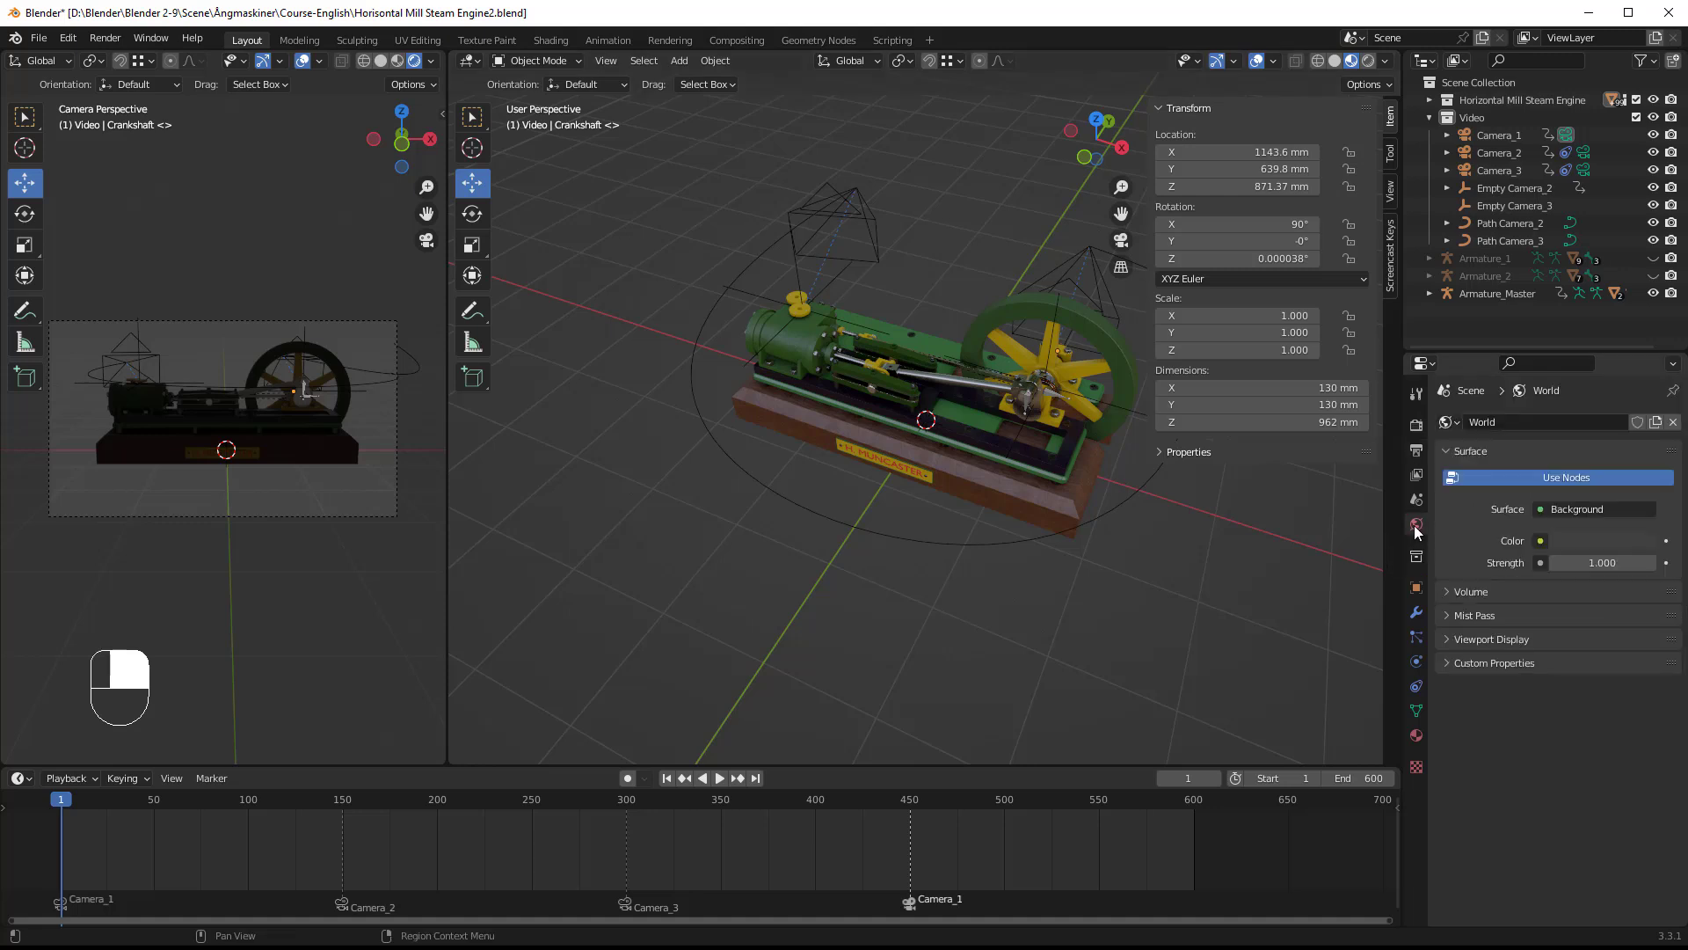
pyautogui.click(1540, 541)
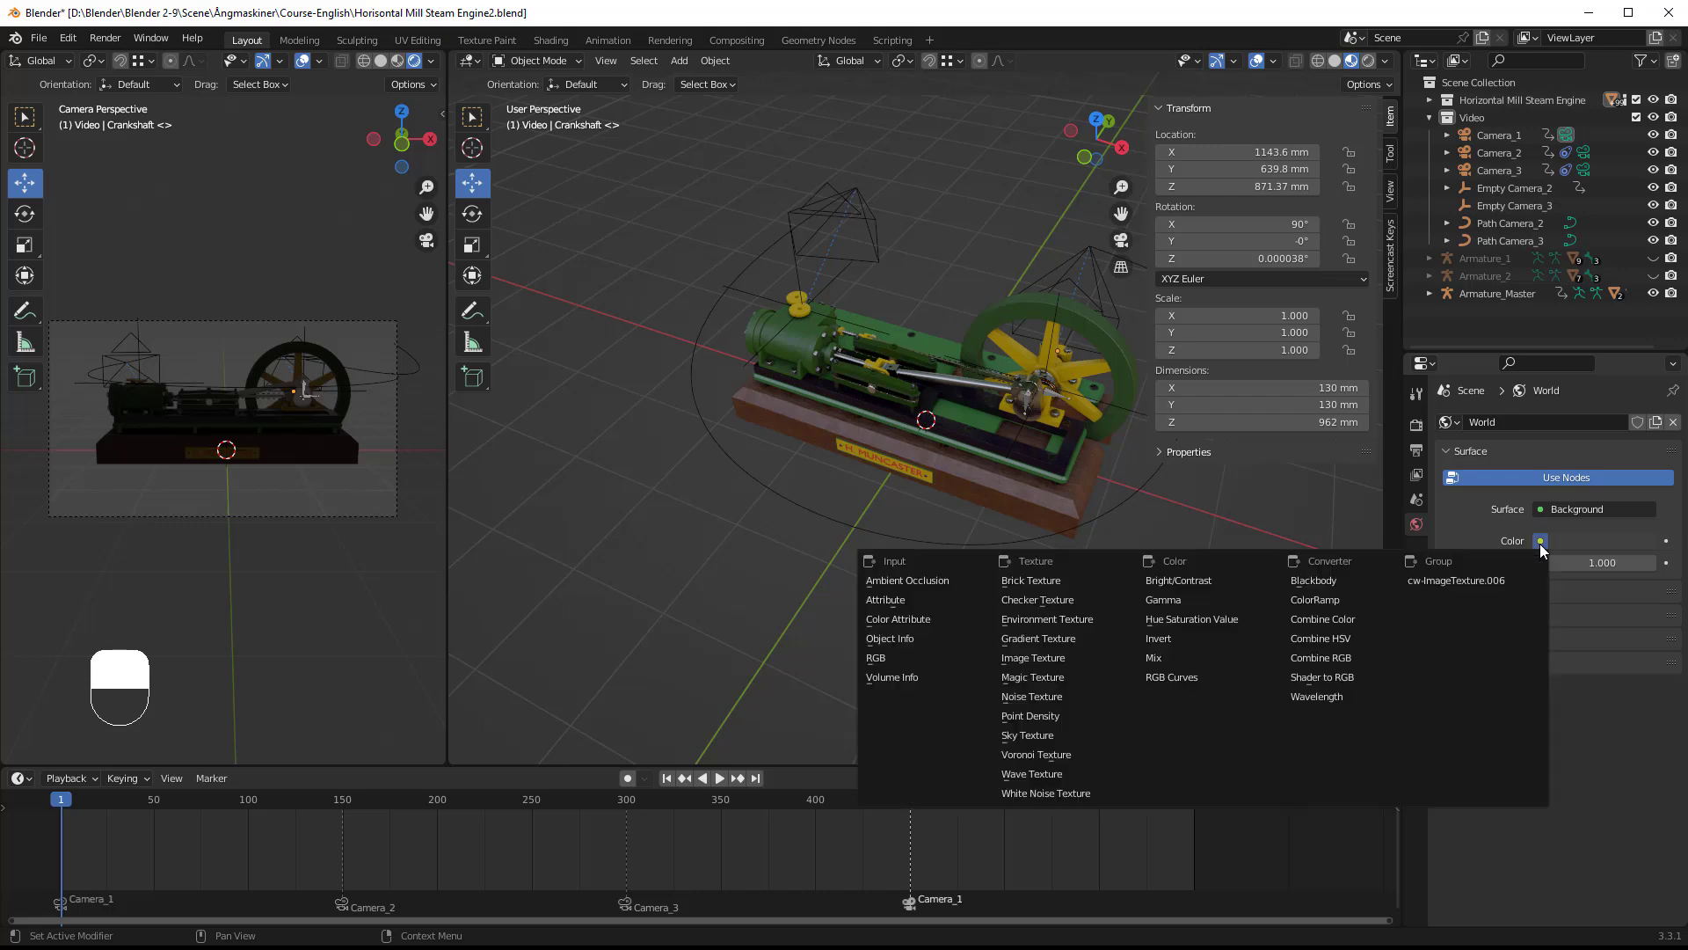
pyautogui.click(1084, 617)
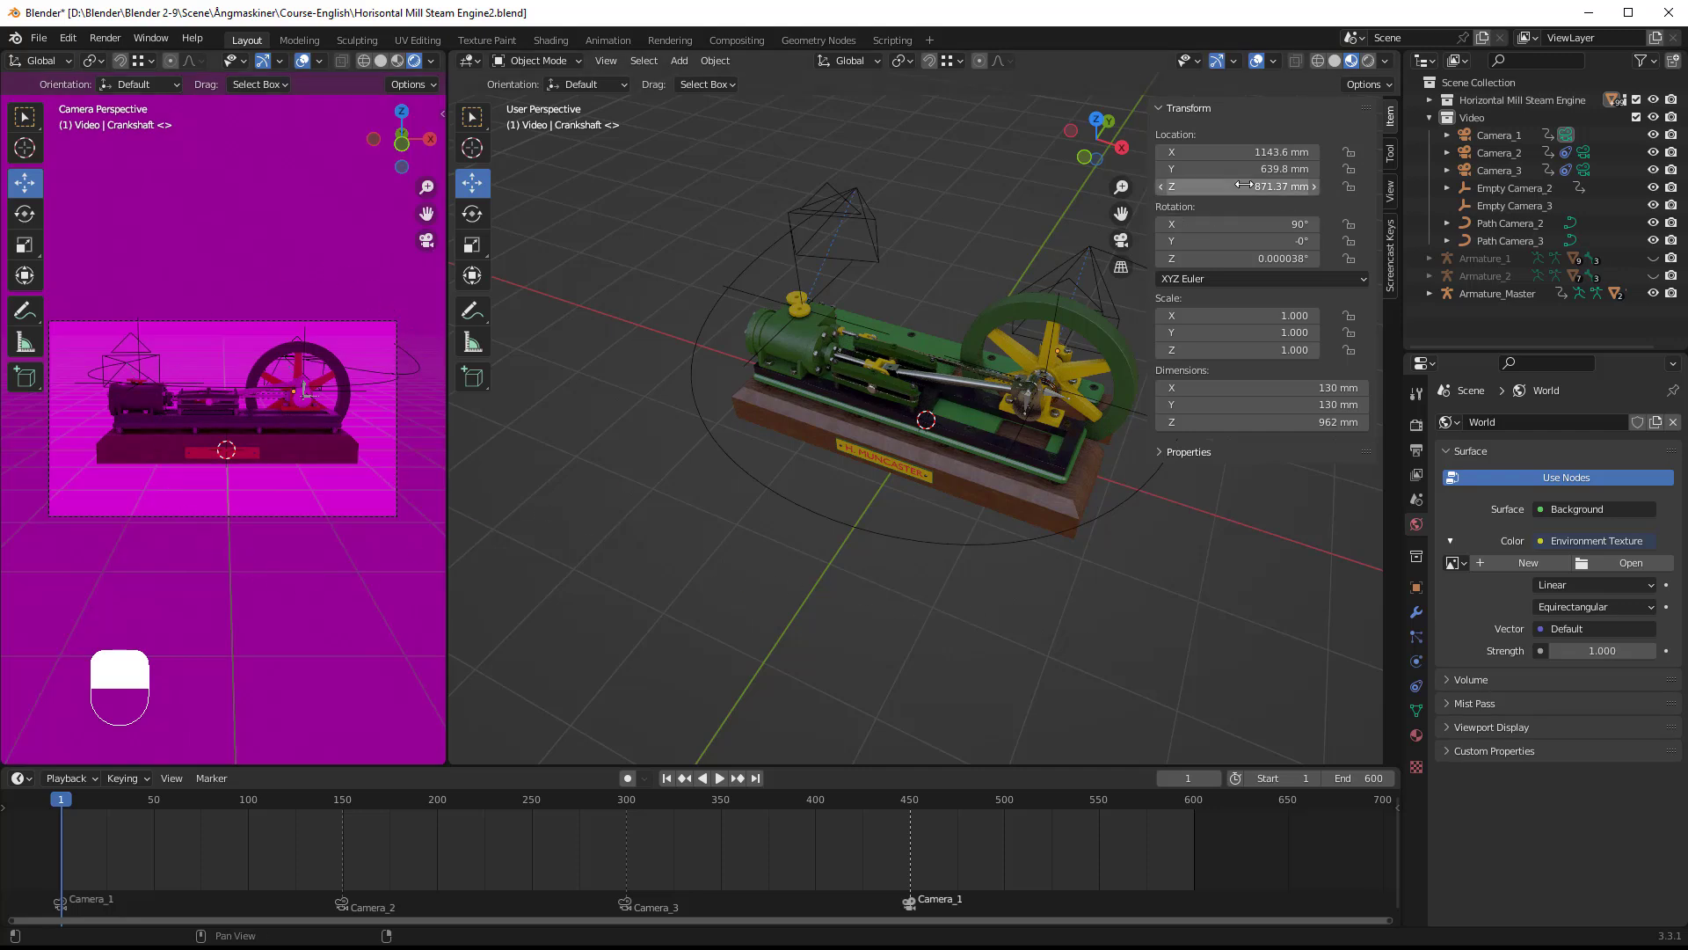
pyautogui.click(1369, 63)
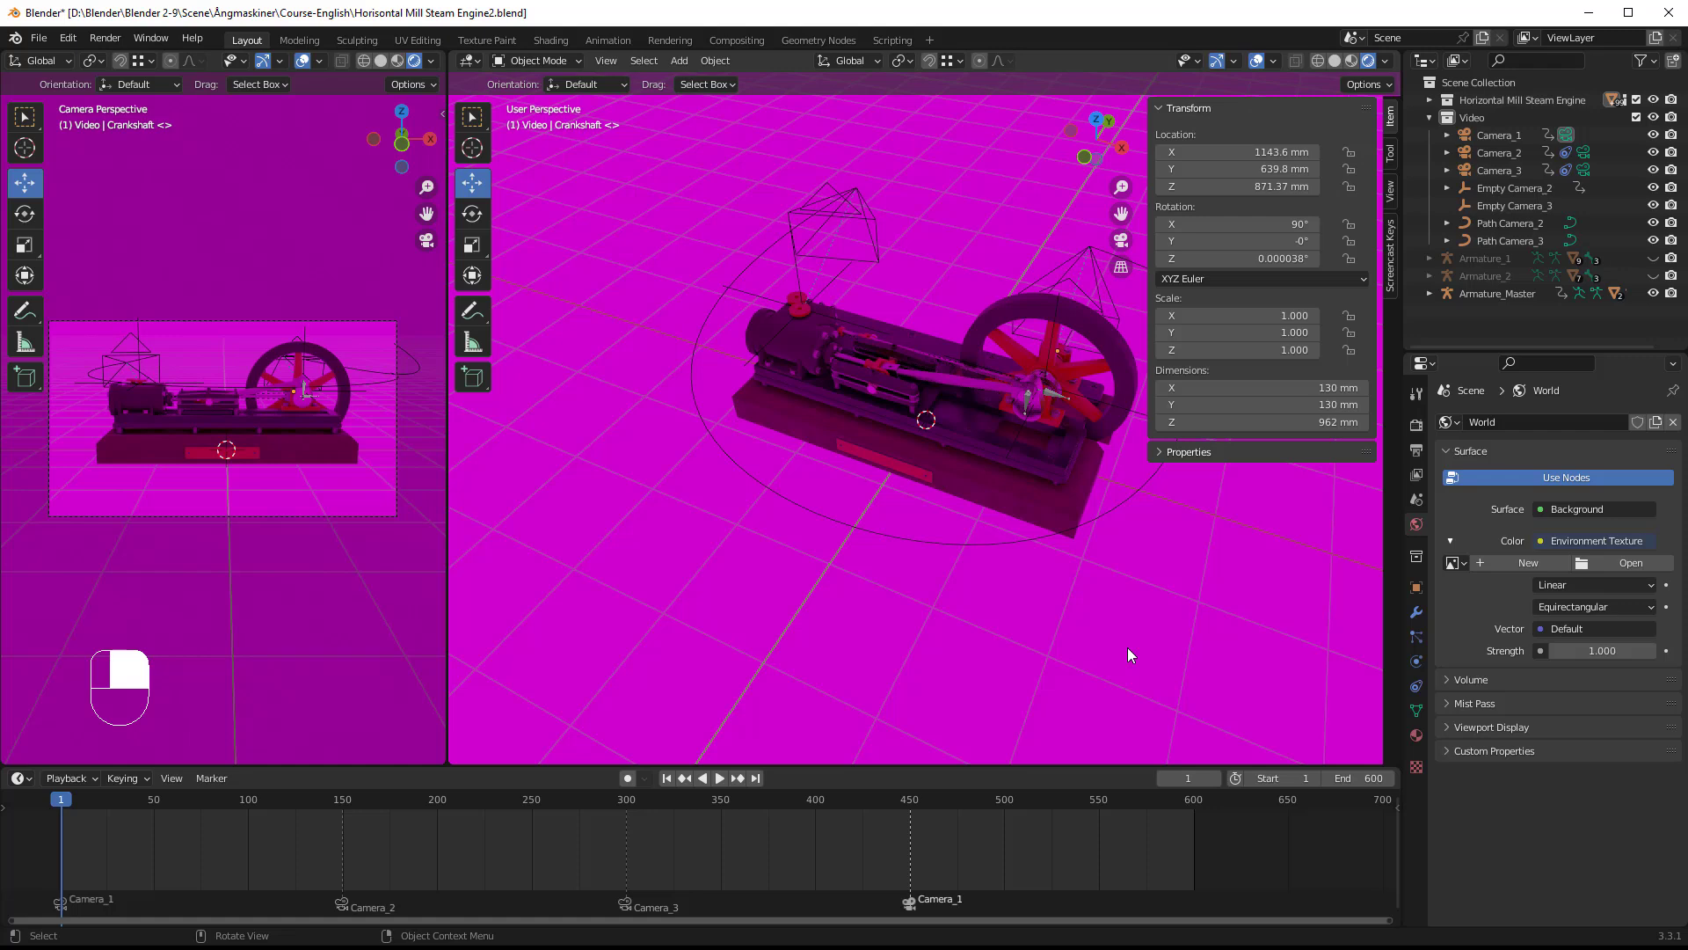
# Step: Load soliltude_2k.exr from the Course-English folder as the world's environment image
pyautogui.click(1595, 562)
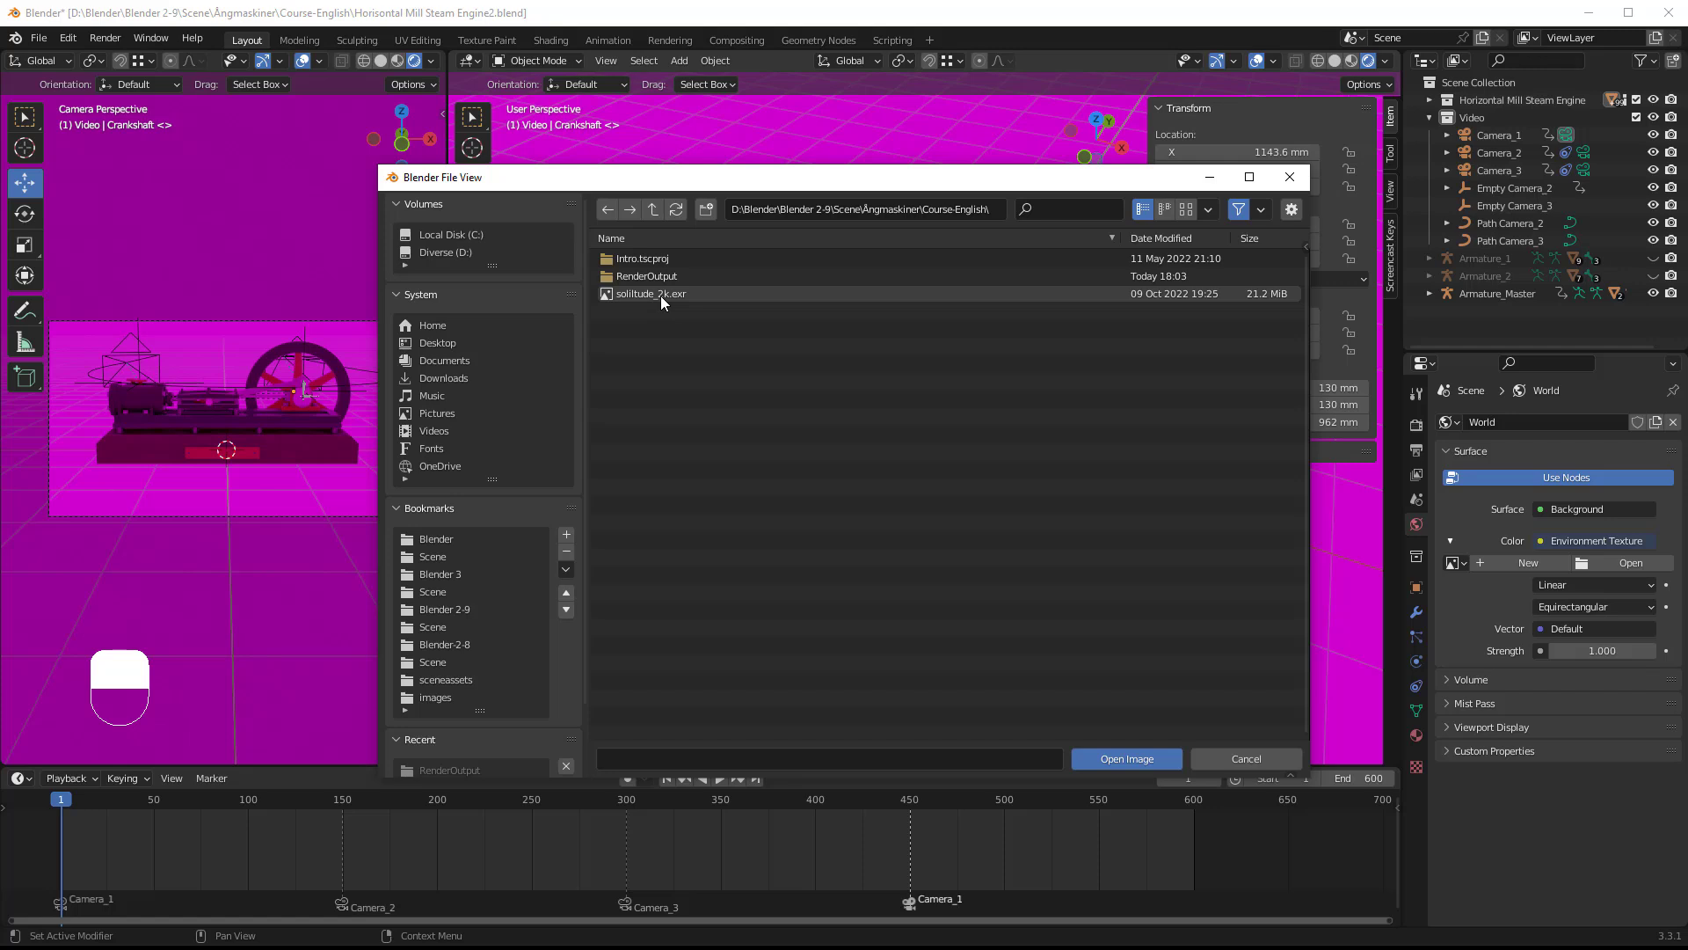
pyautogui.click(630, 294)
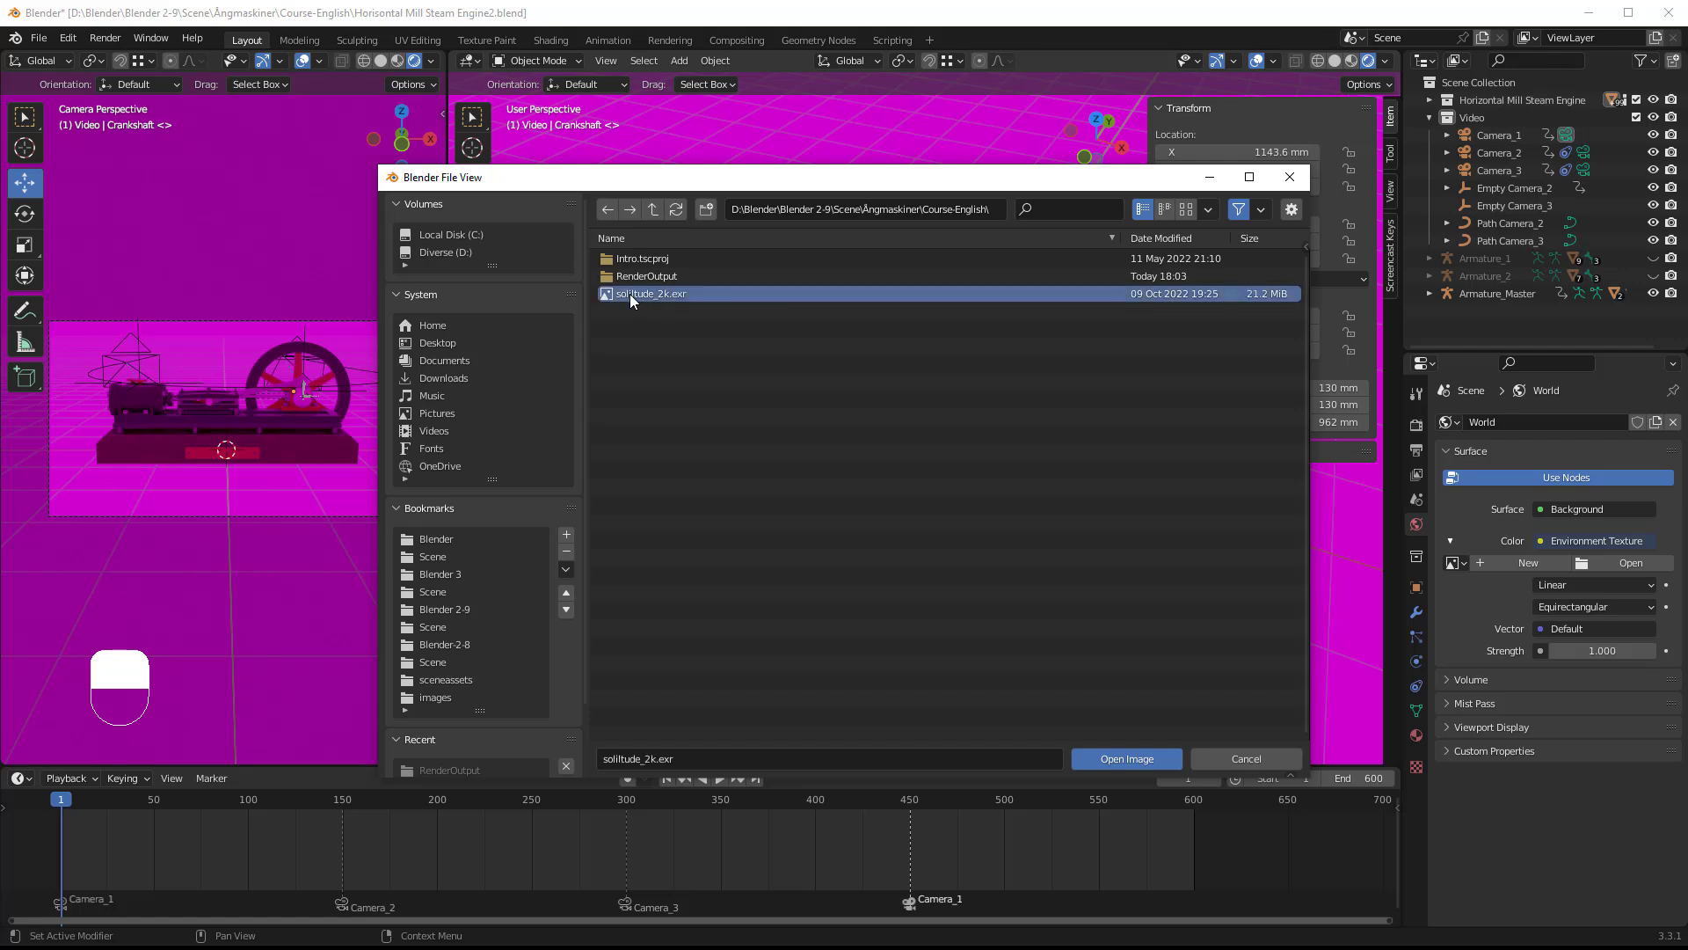
pyautogui.click(1115, 760)
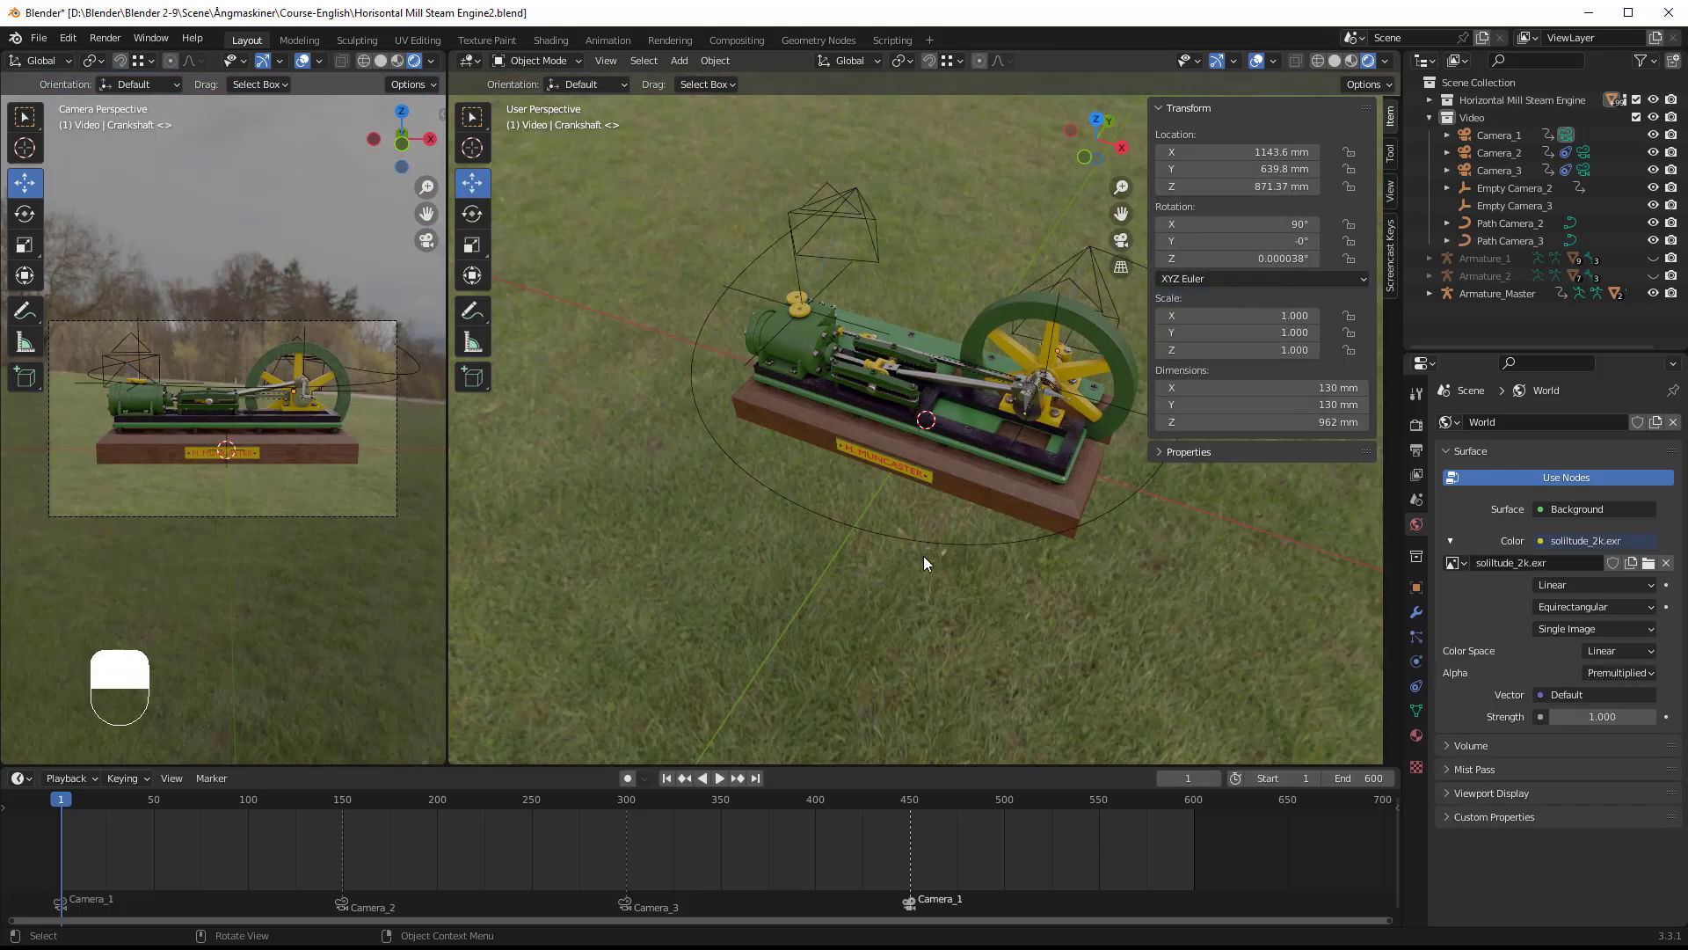
pyautogui.moveTo(831, 600)
pyautogui.mouseDown(button='middle')
pyautogui.moveTo(902, 564)
pyautogui.moveTo(1030, 542)
pyautogui.moveTo(849, 593)
pyautogui.mouseUp(button='middle')
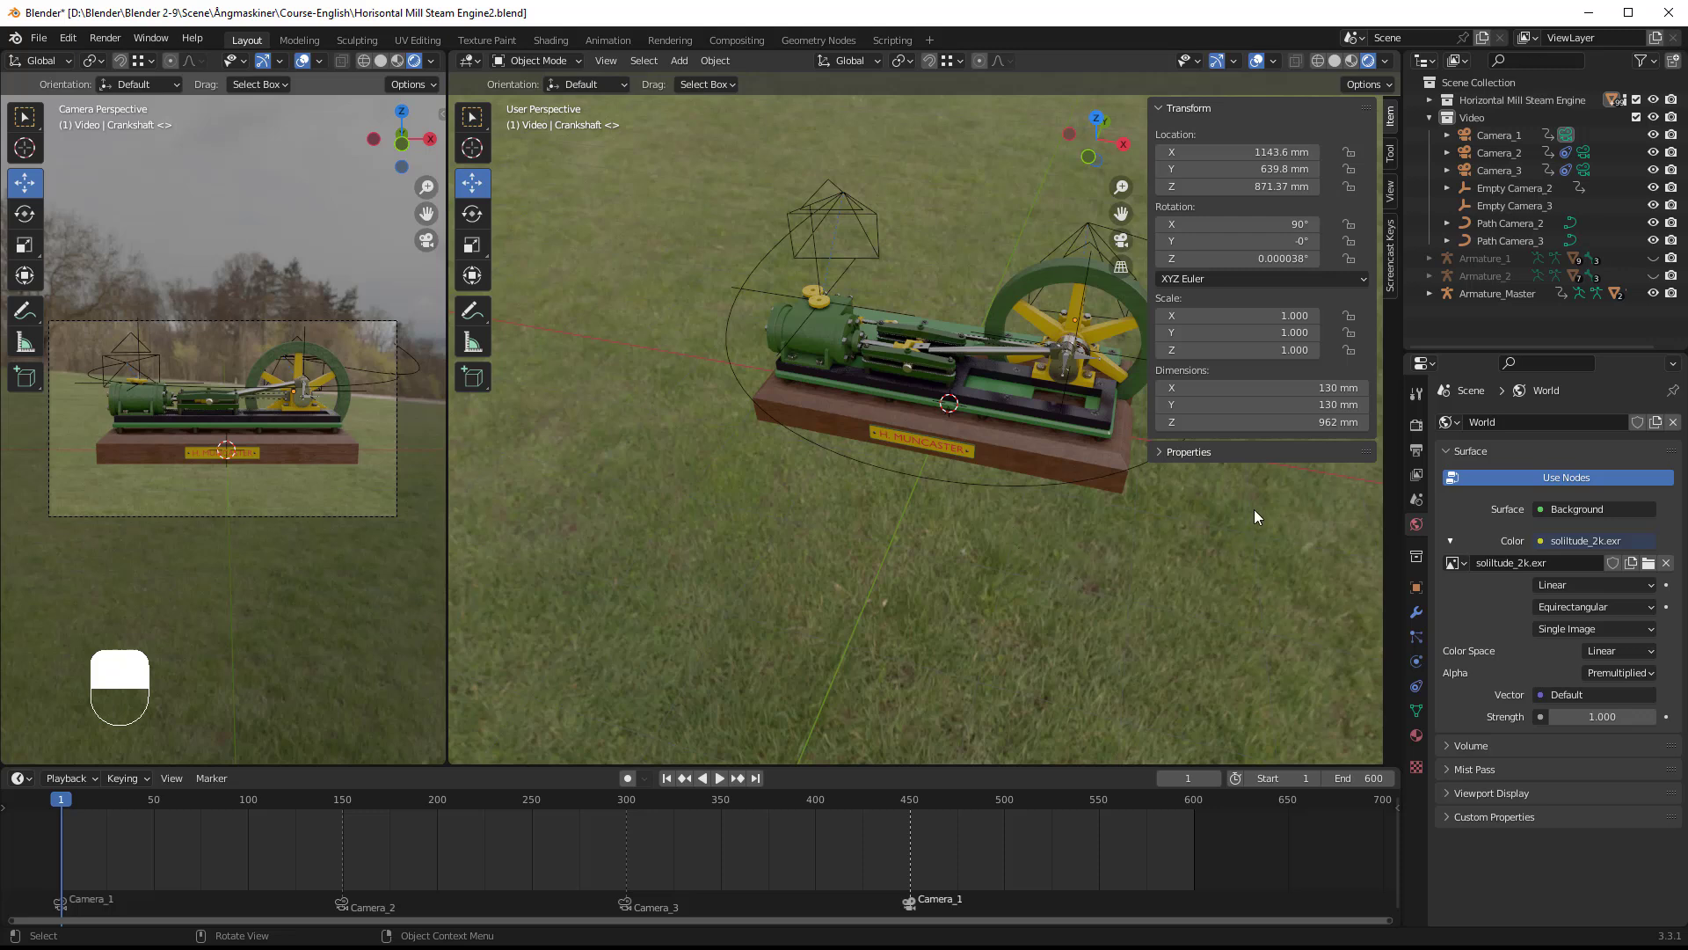
# Step: Make the world background transparent in the Film render settings
pyautogui.click(1417, 426)
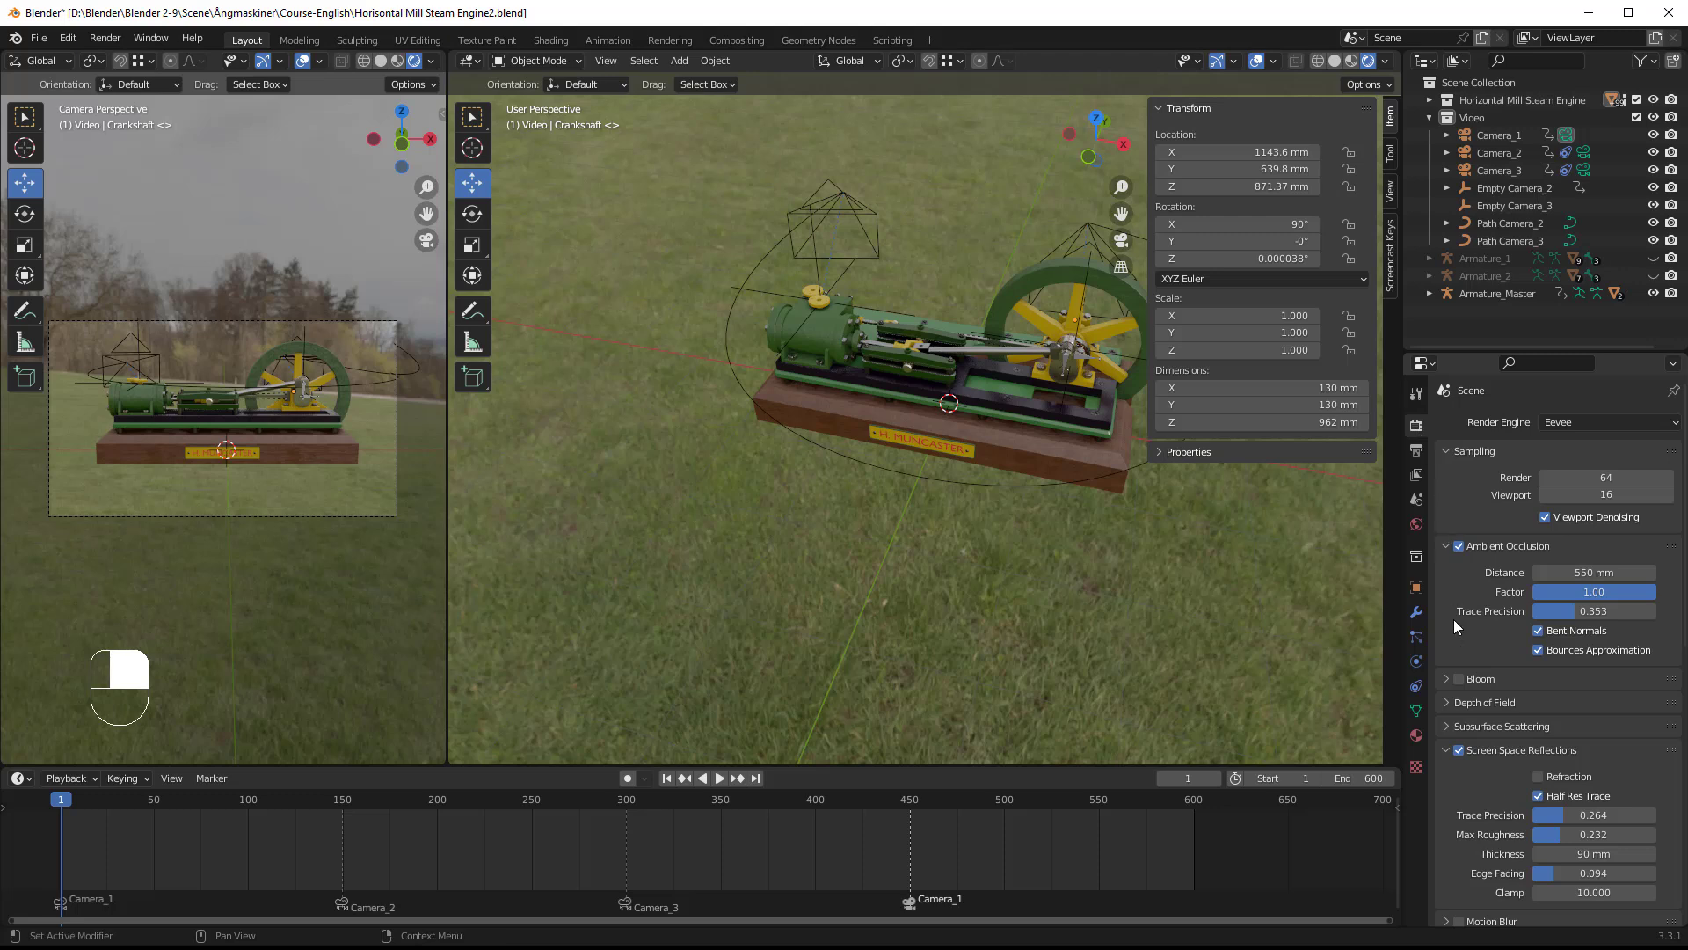
pyautogui.scroll(-6, 1468, 703)
pyautogui.scroll(-6, 1476, 731)
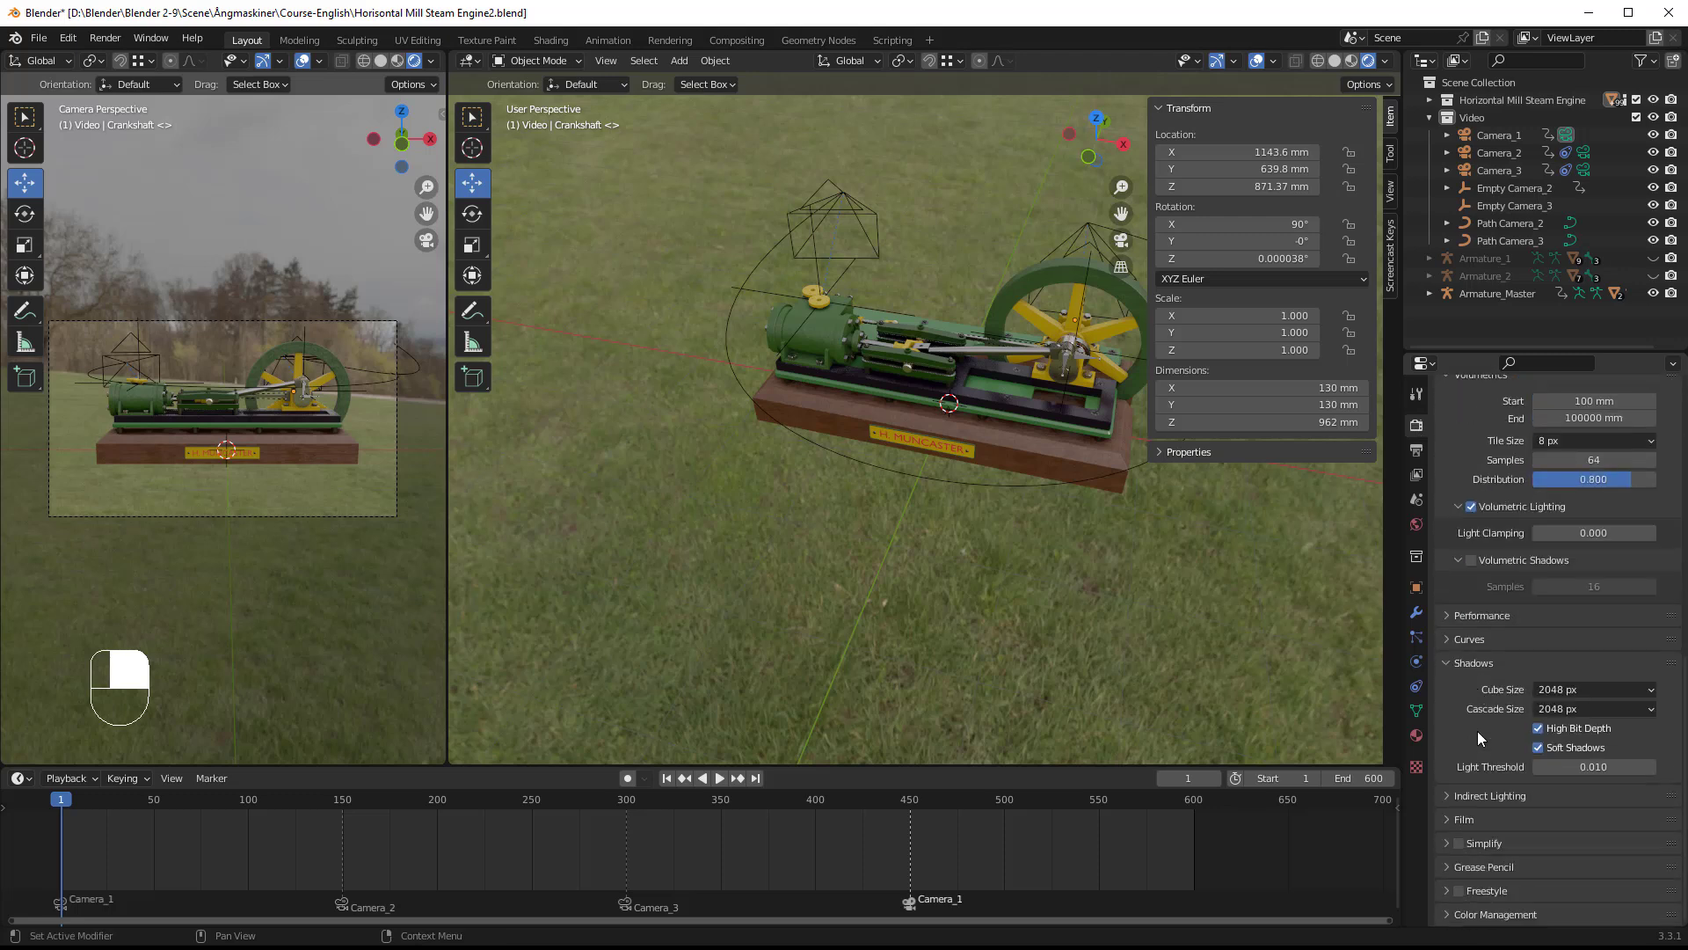
pyautogui.click(1444, 820)
pyautogui.scroll(-2, 1449, 809)
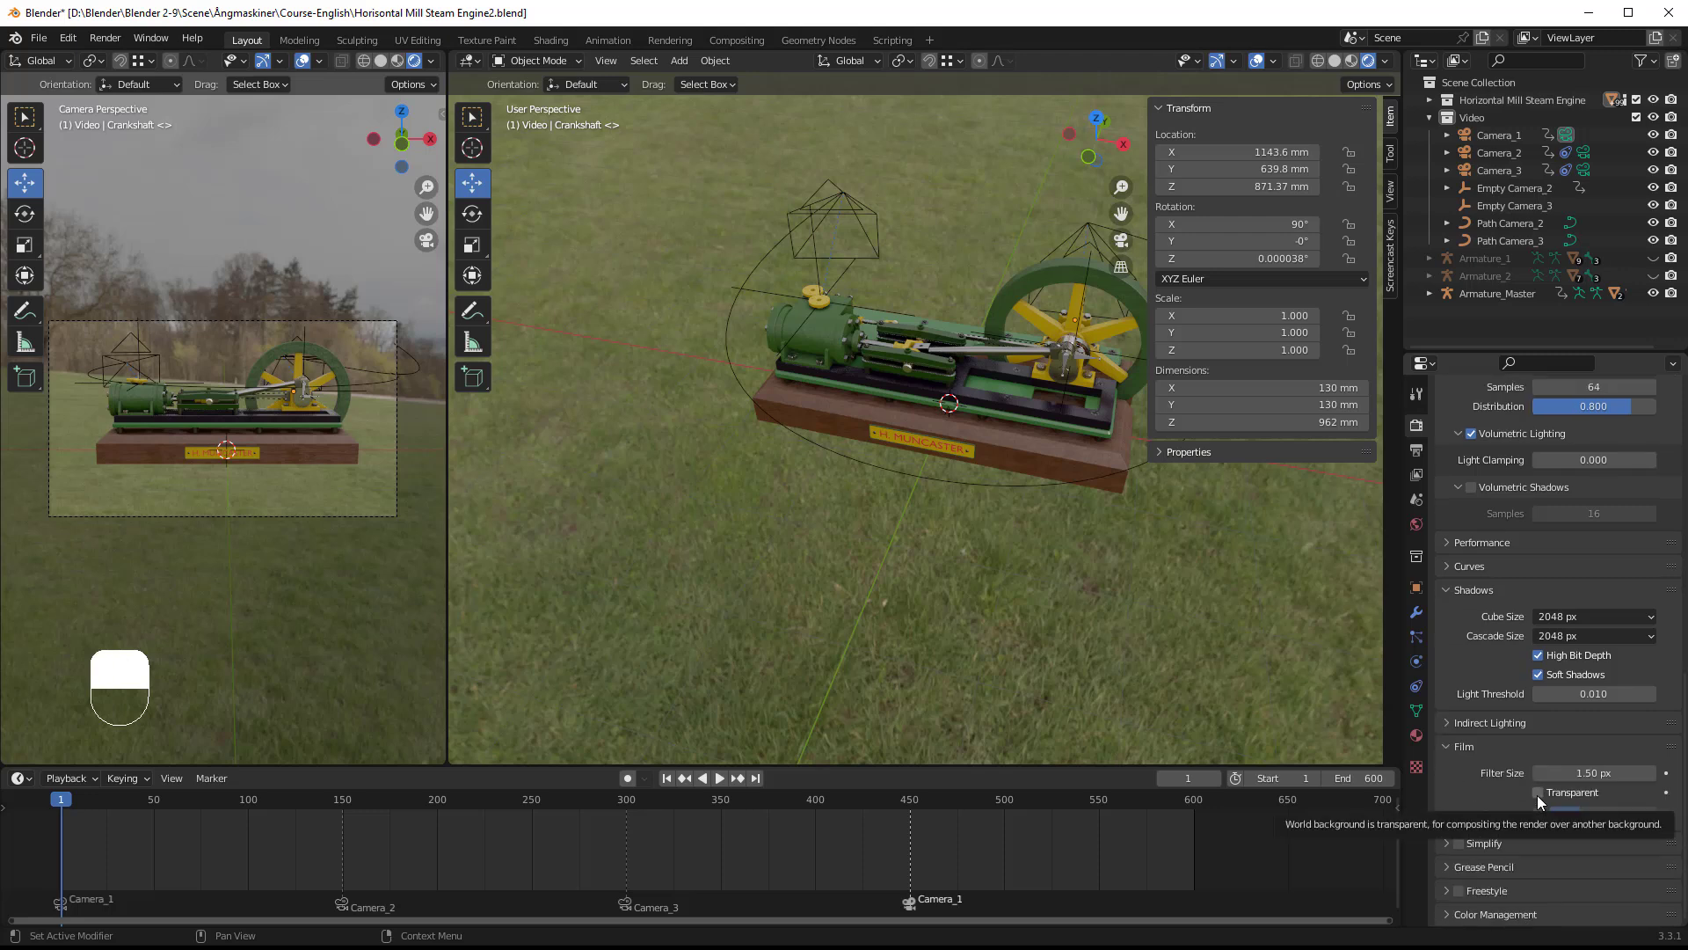
pyautogui.click(1537, 793)
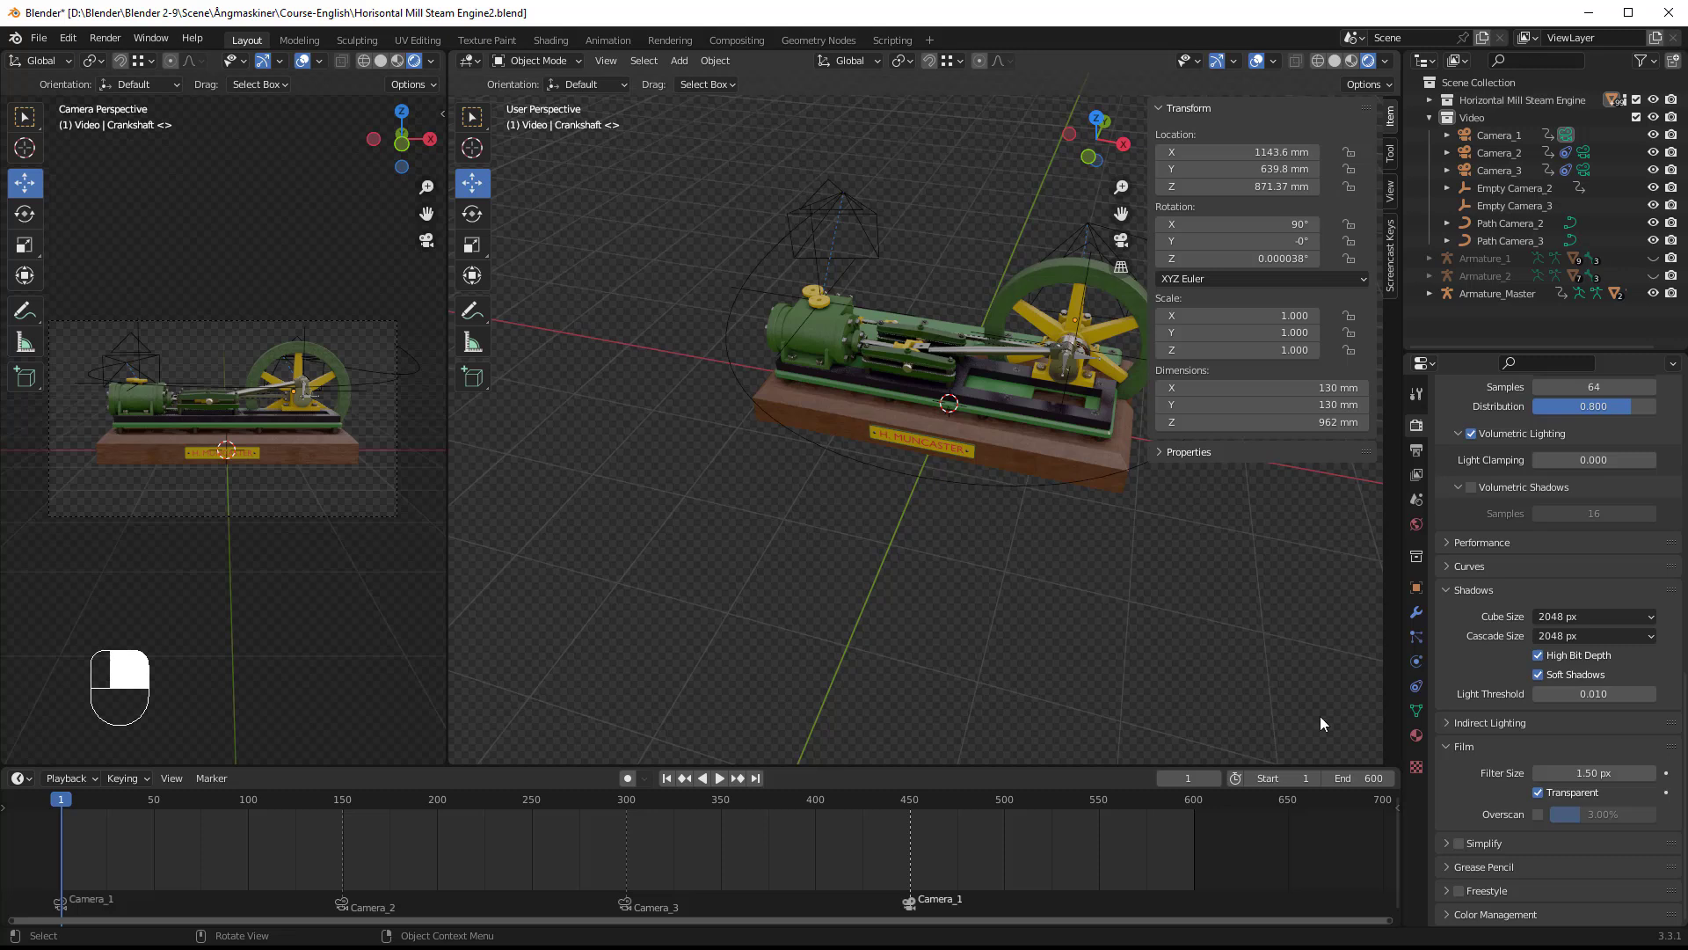
# Step: Set the Look to Medium High Contrast in the render's Color Management settings
pyautogui.click(1455, 907)
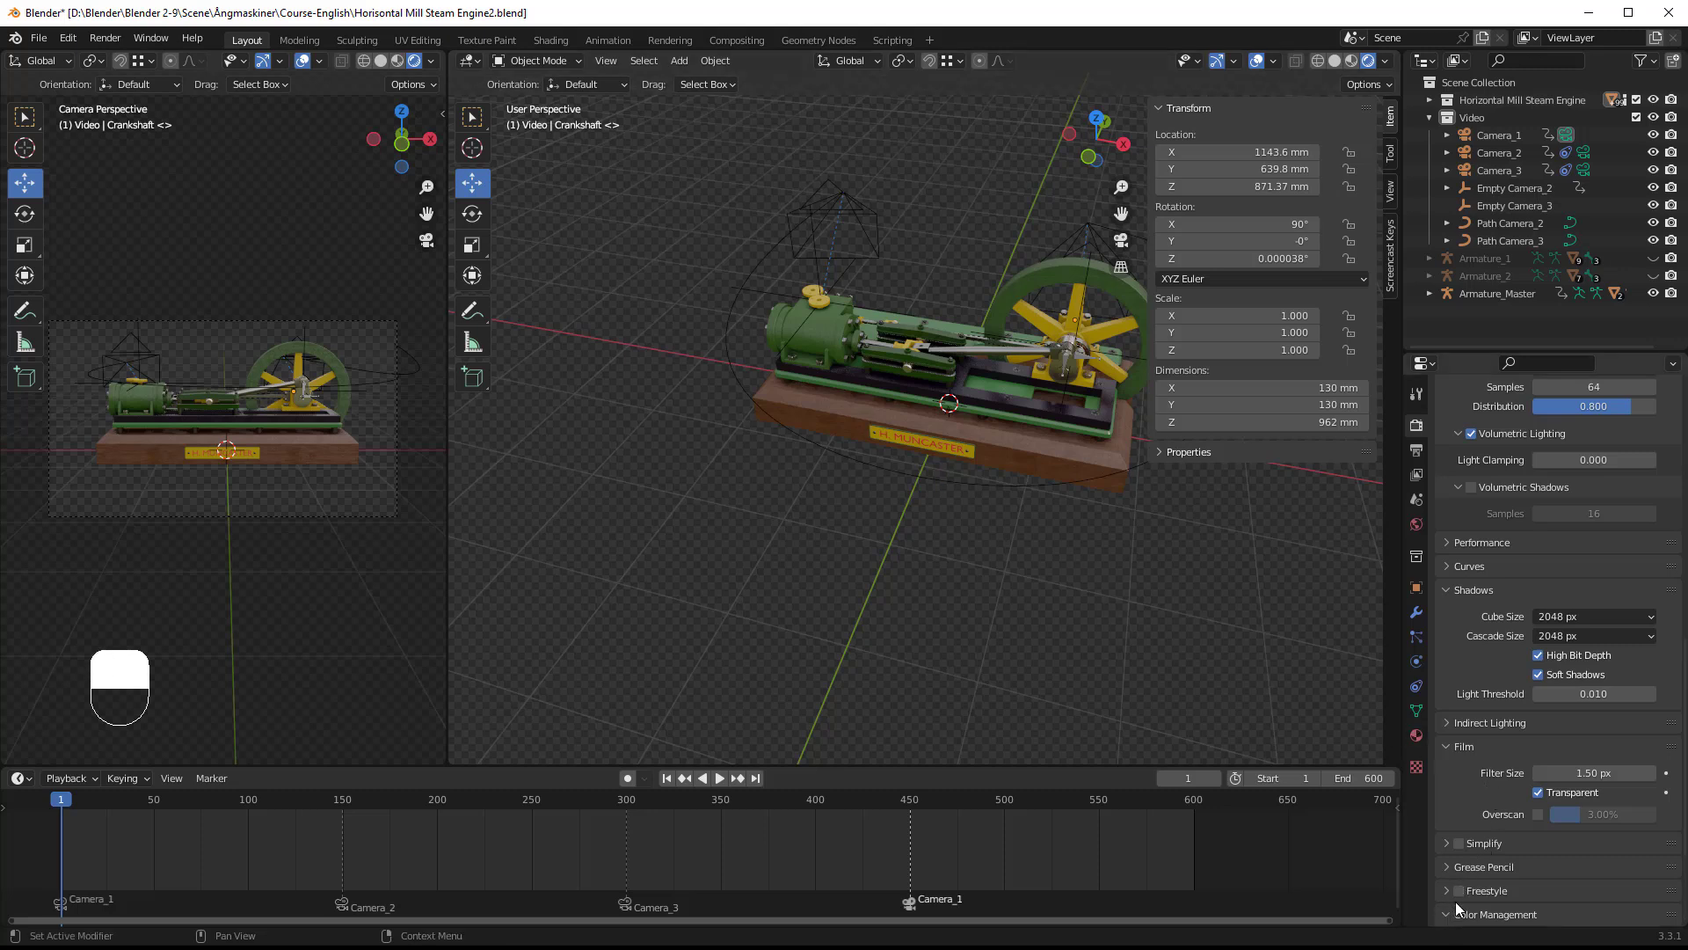
pyautogui.scroll(-4, 1471, 845)
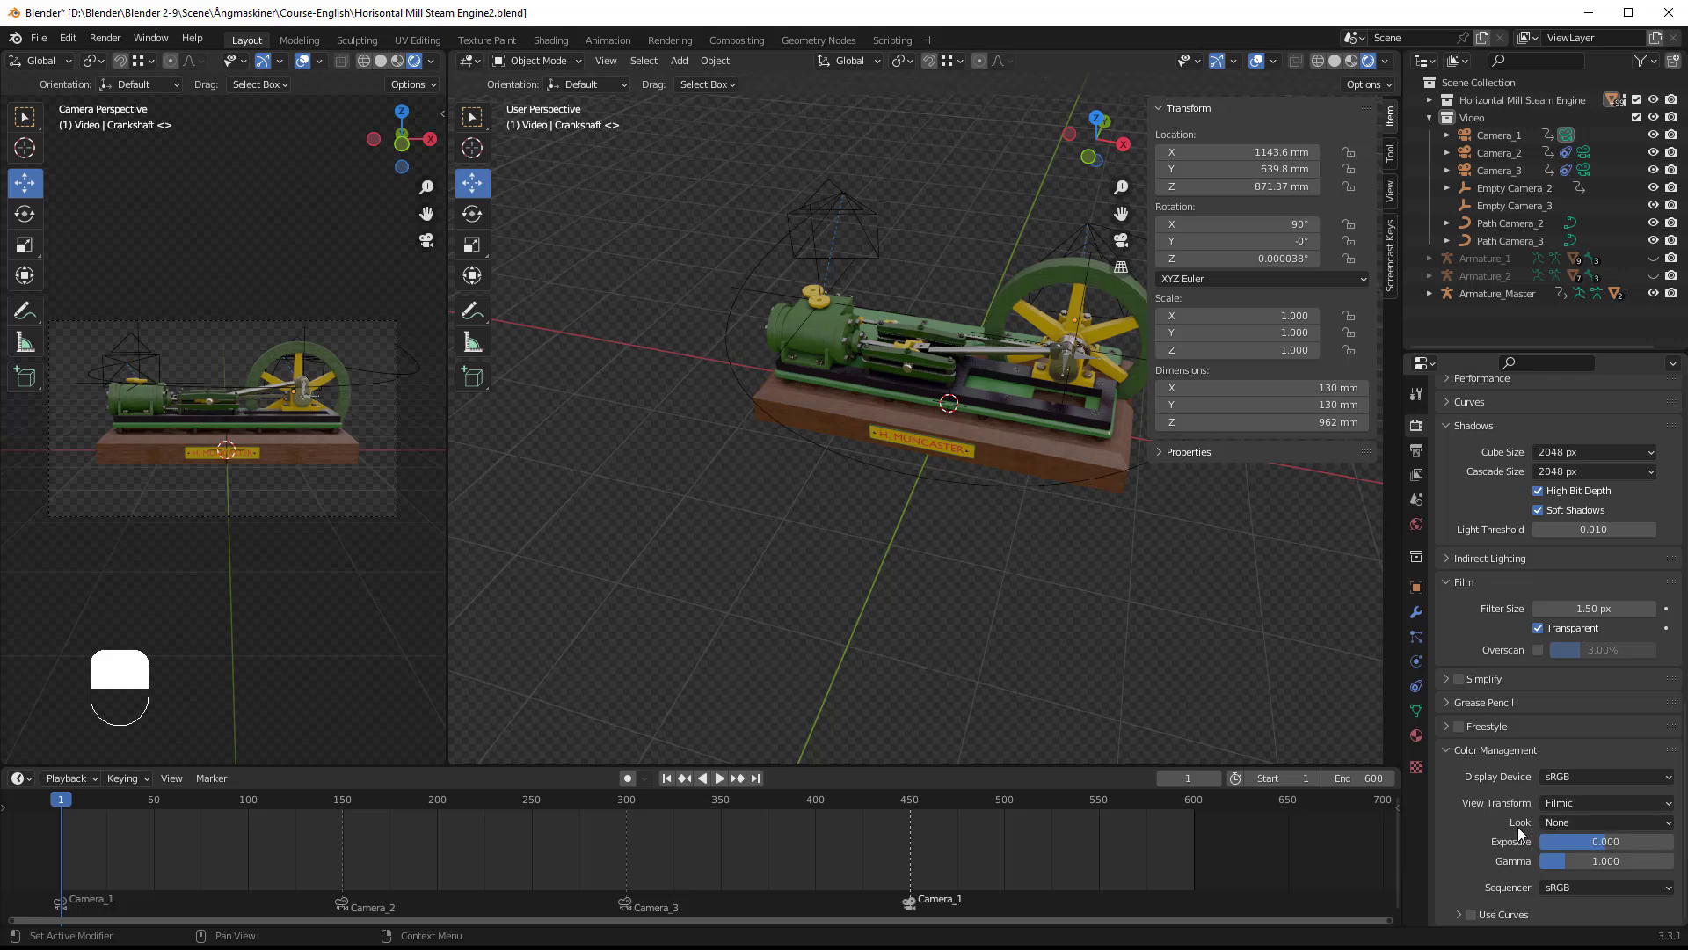
pyautogui.click(1587, 823)
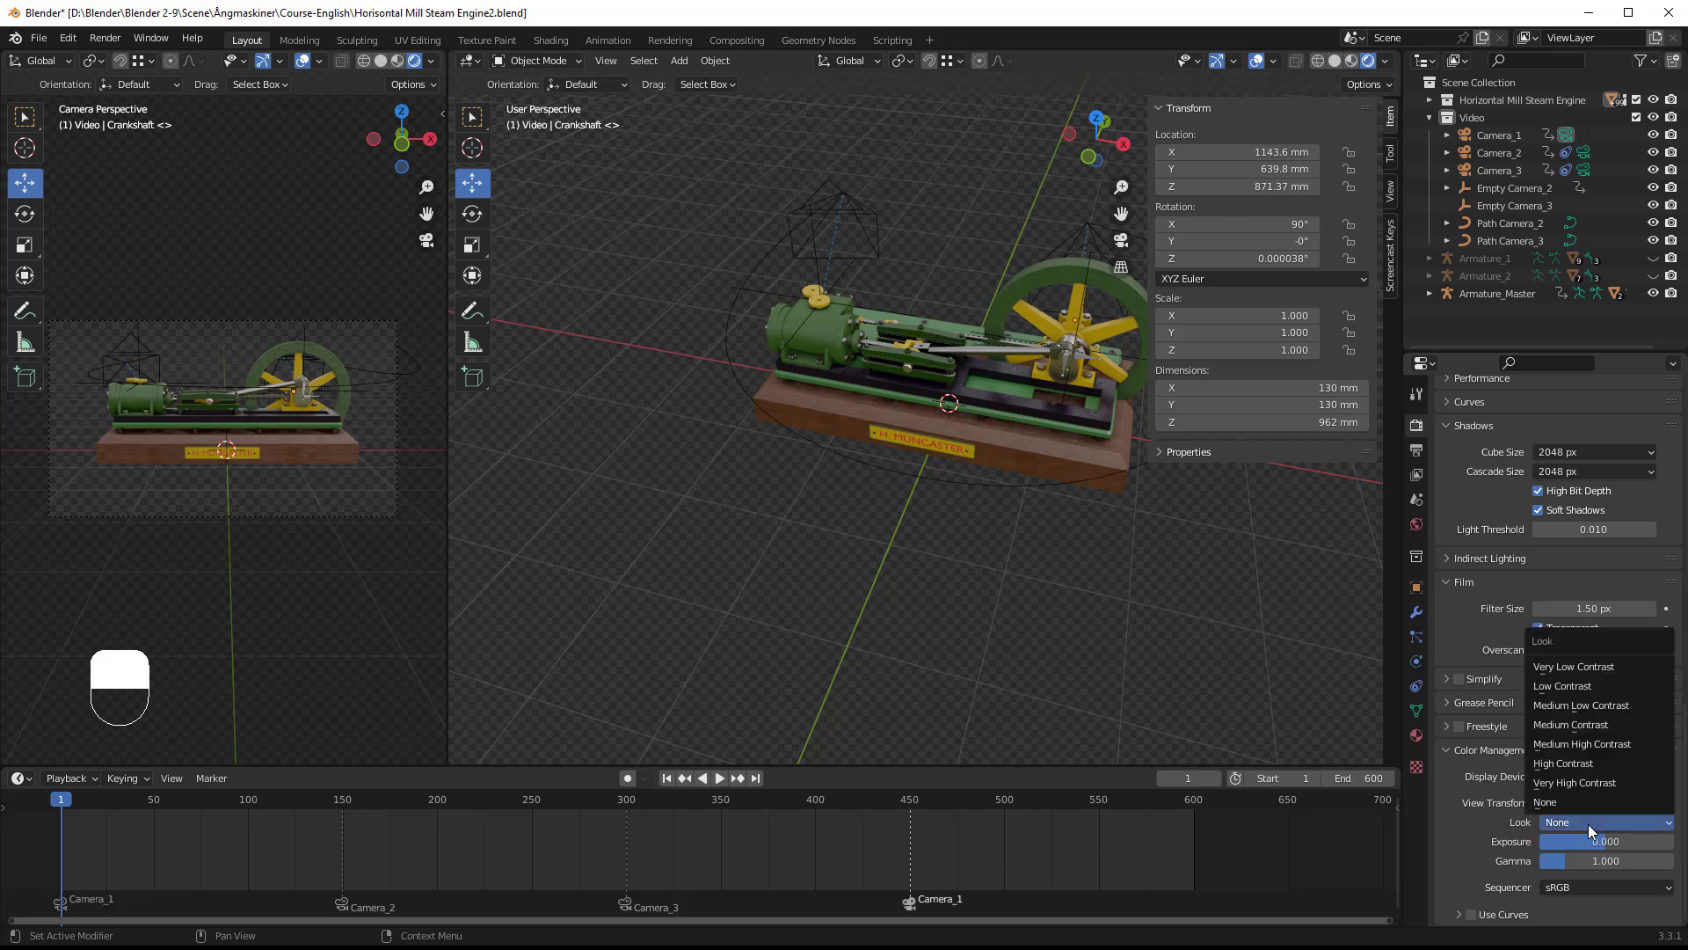
pyautogui.click(1556, 745)
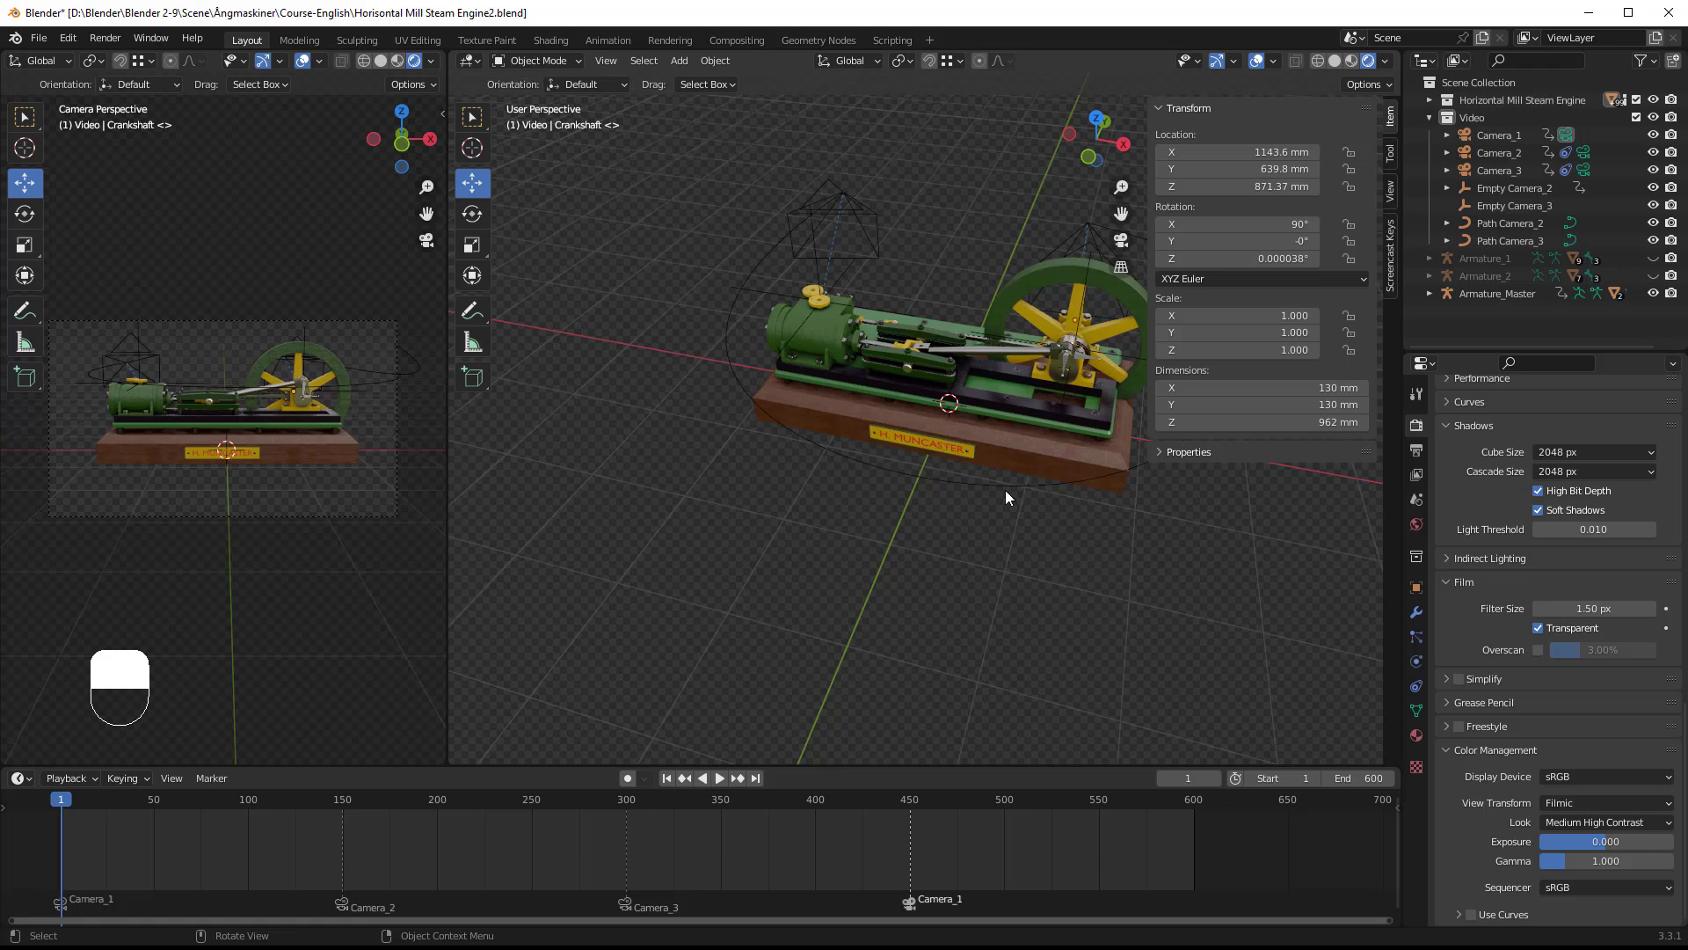
# Step: Play the animation to frame 91, render that frame as a test still, and close the render window after checking it
pyautogui.press('space')
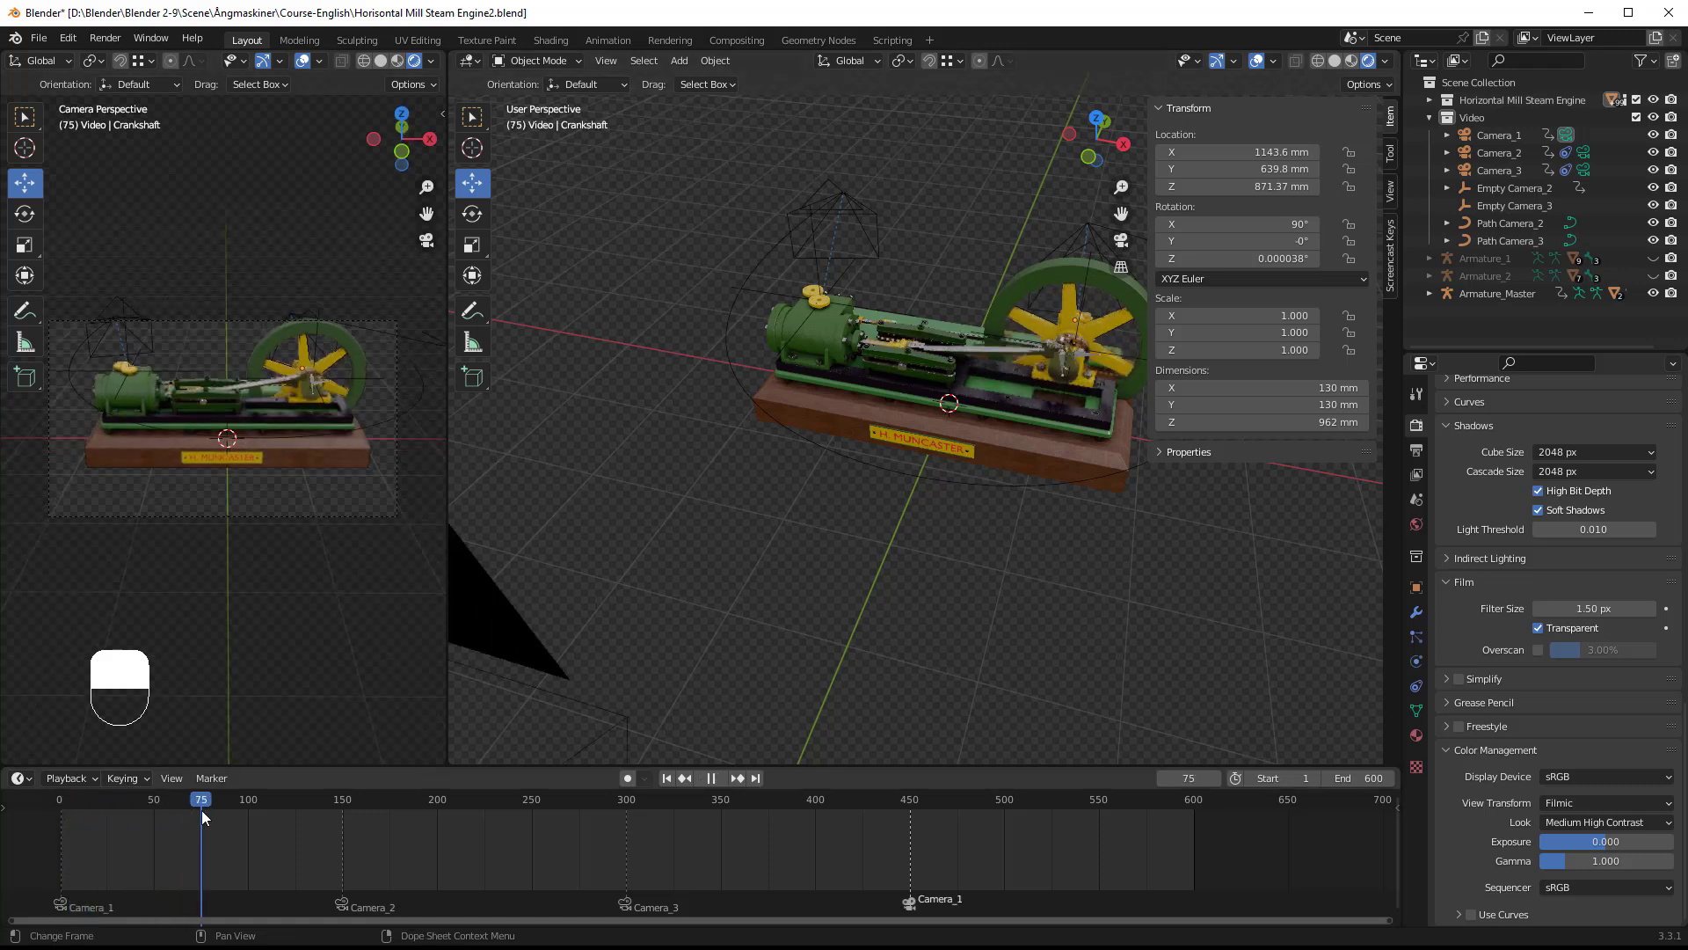
pyautogui.press('space')
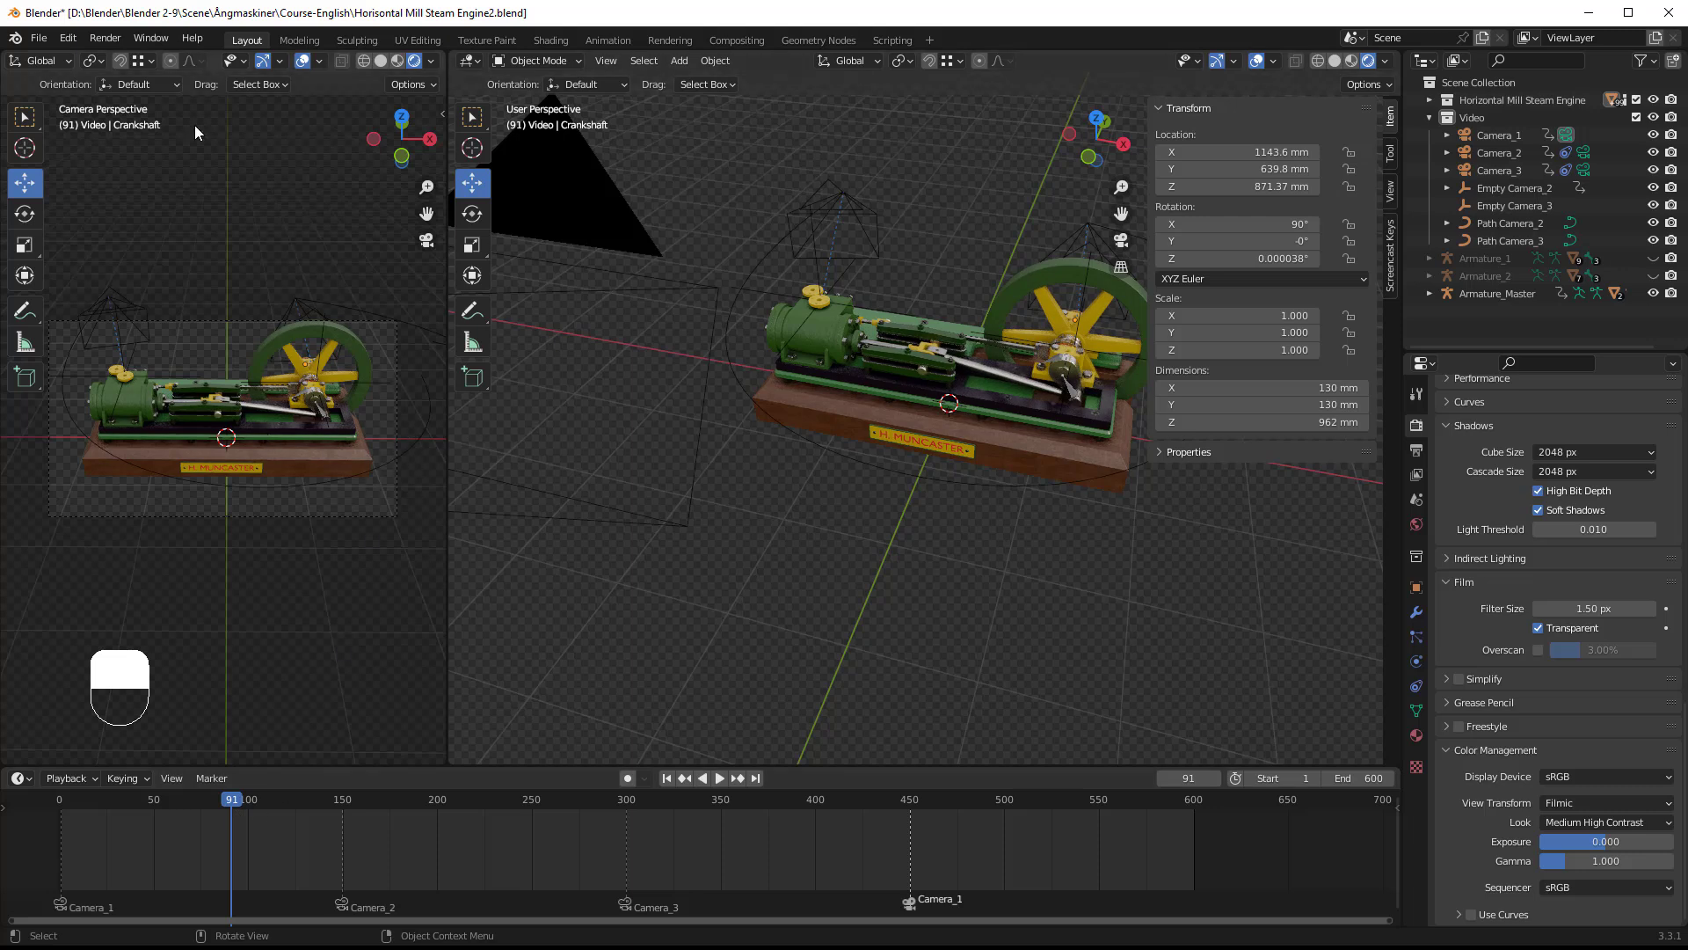
pyautogui.click(104, 39)
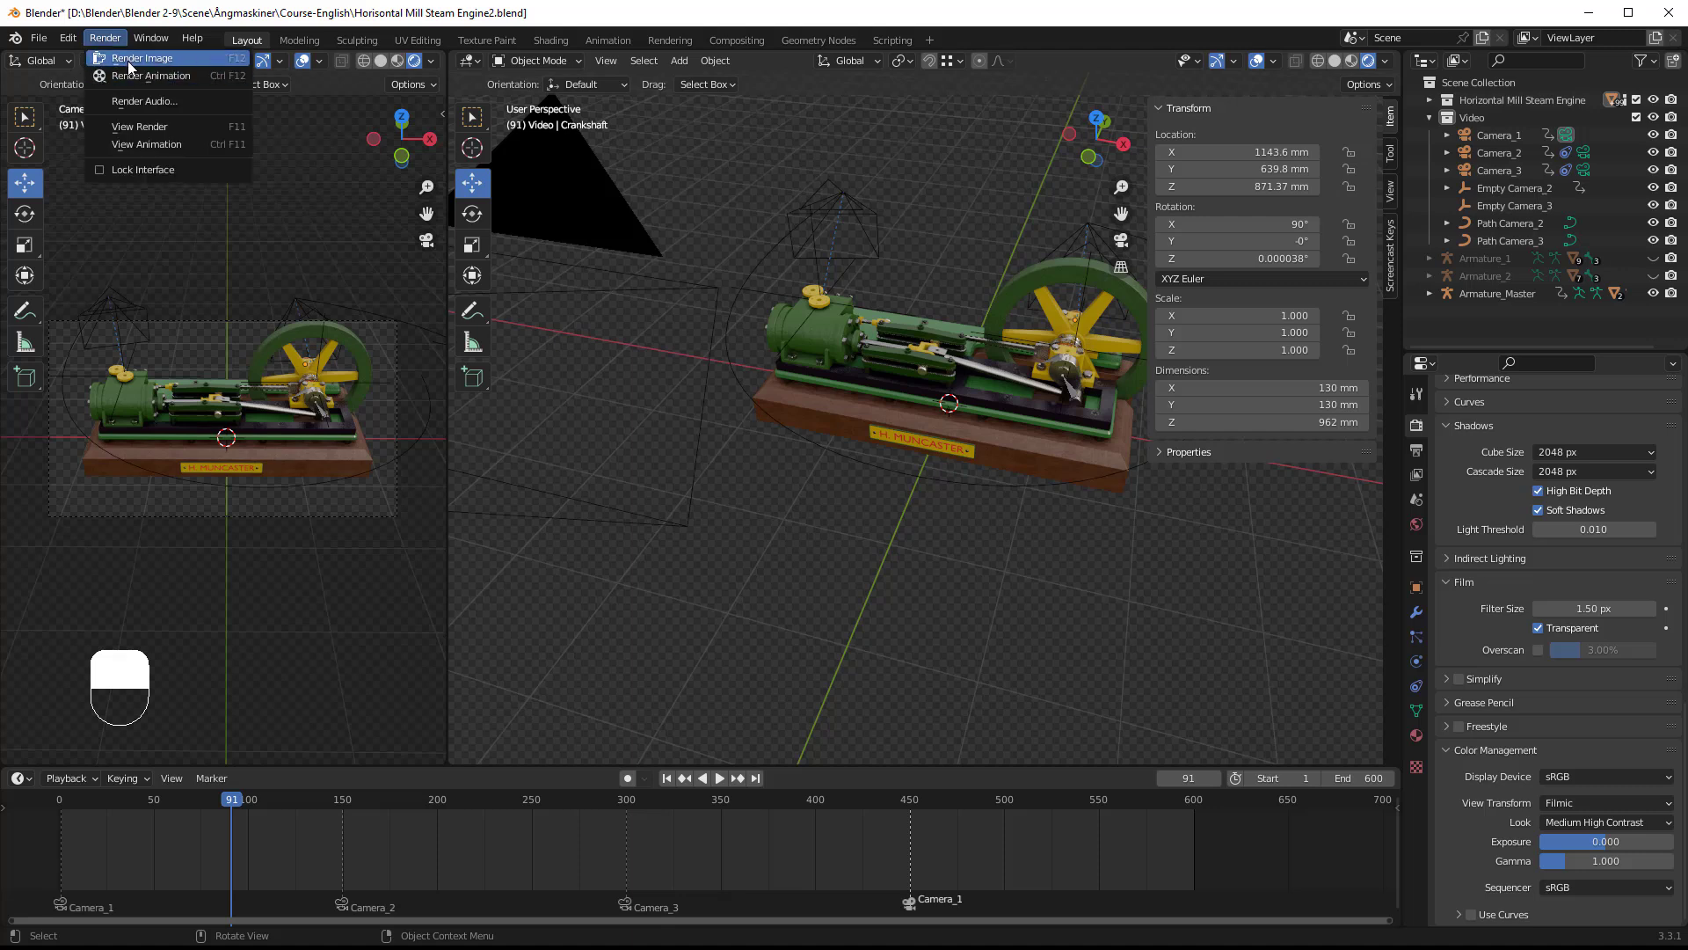
pyautogui.click(131, 62)
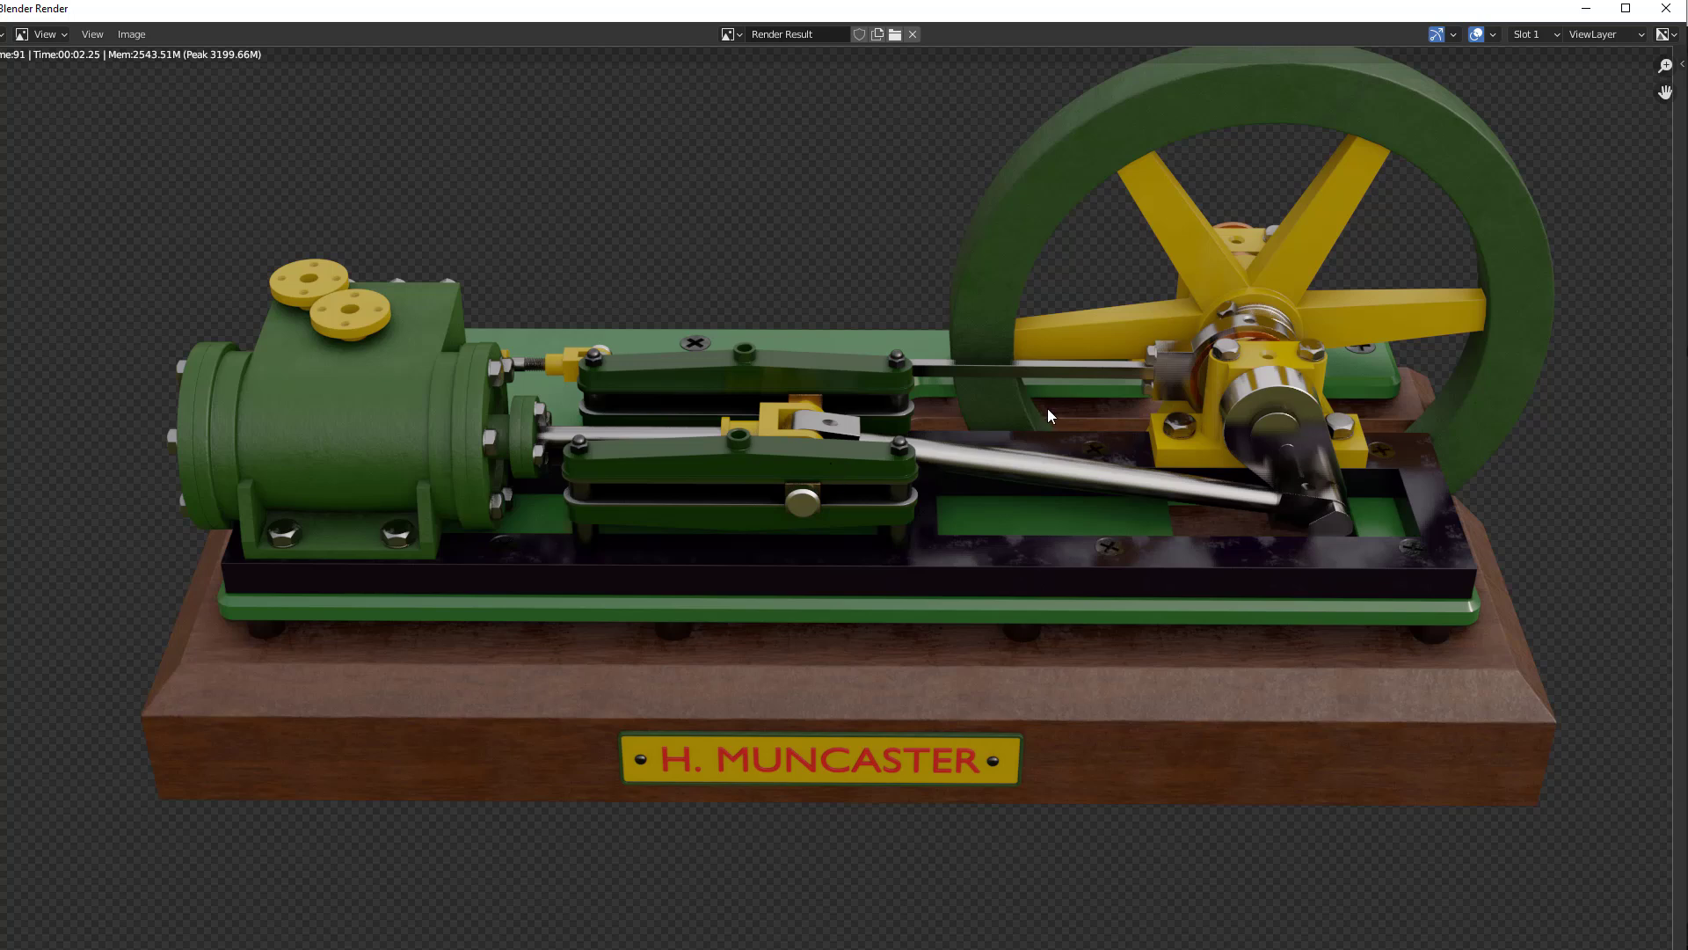
pyautogui.click(1665, 11)
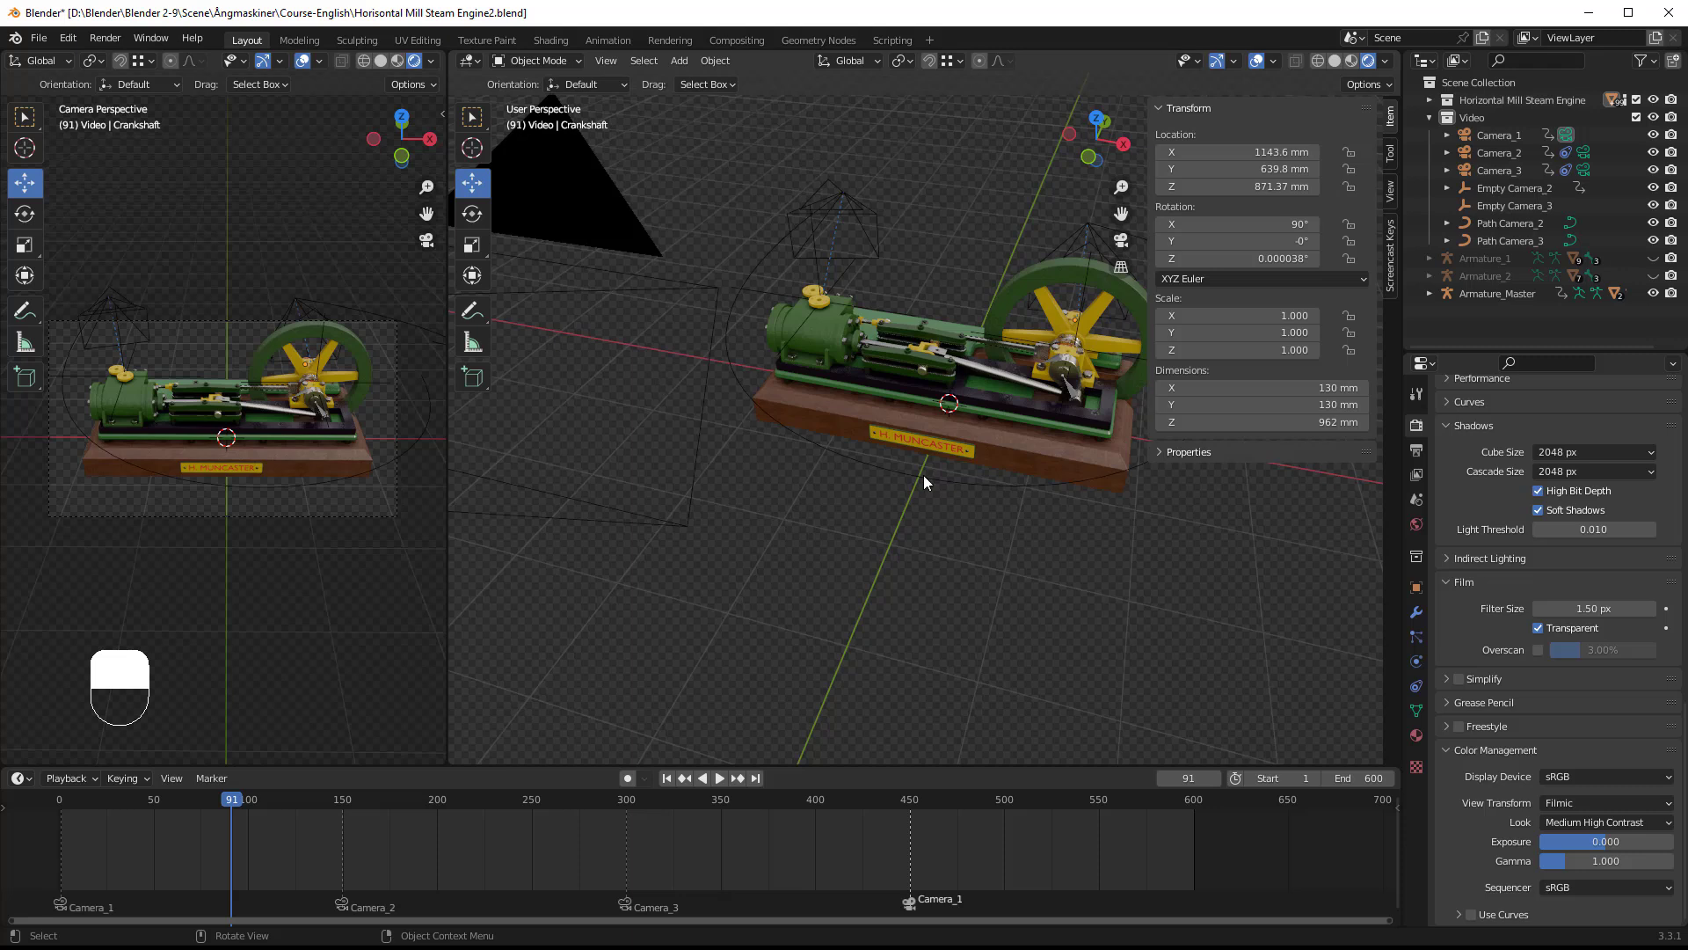
# Step: Review the output settings, render the full animation to the RenderOutput folder as a JPEG sequence, and close the render window
pyautogui.click(1417, 452)
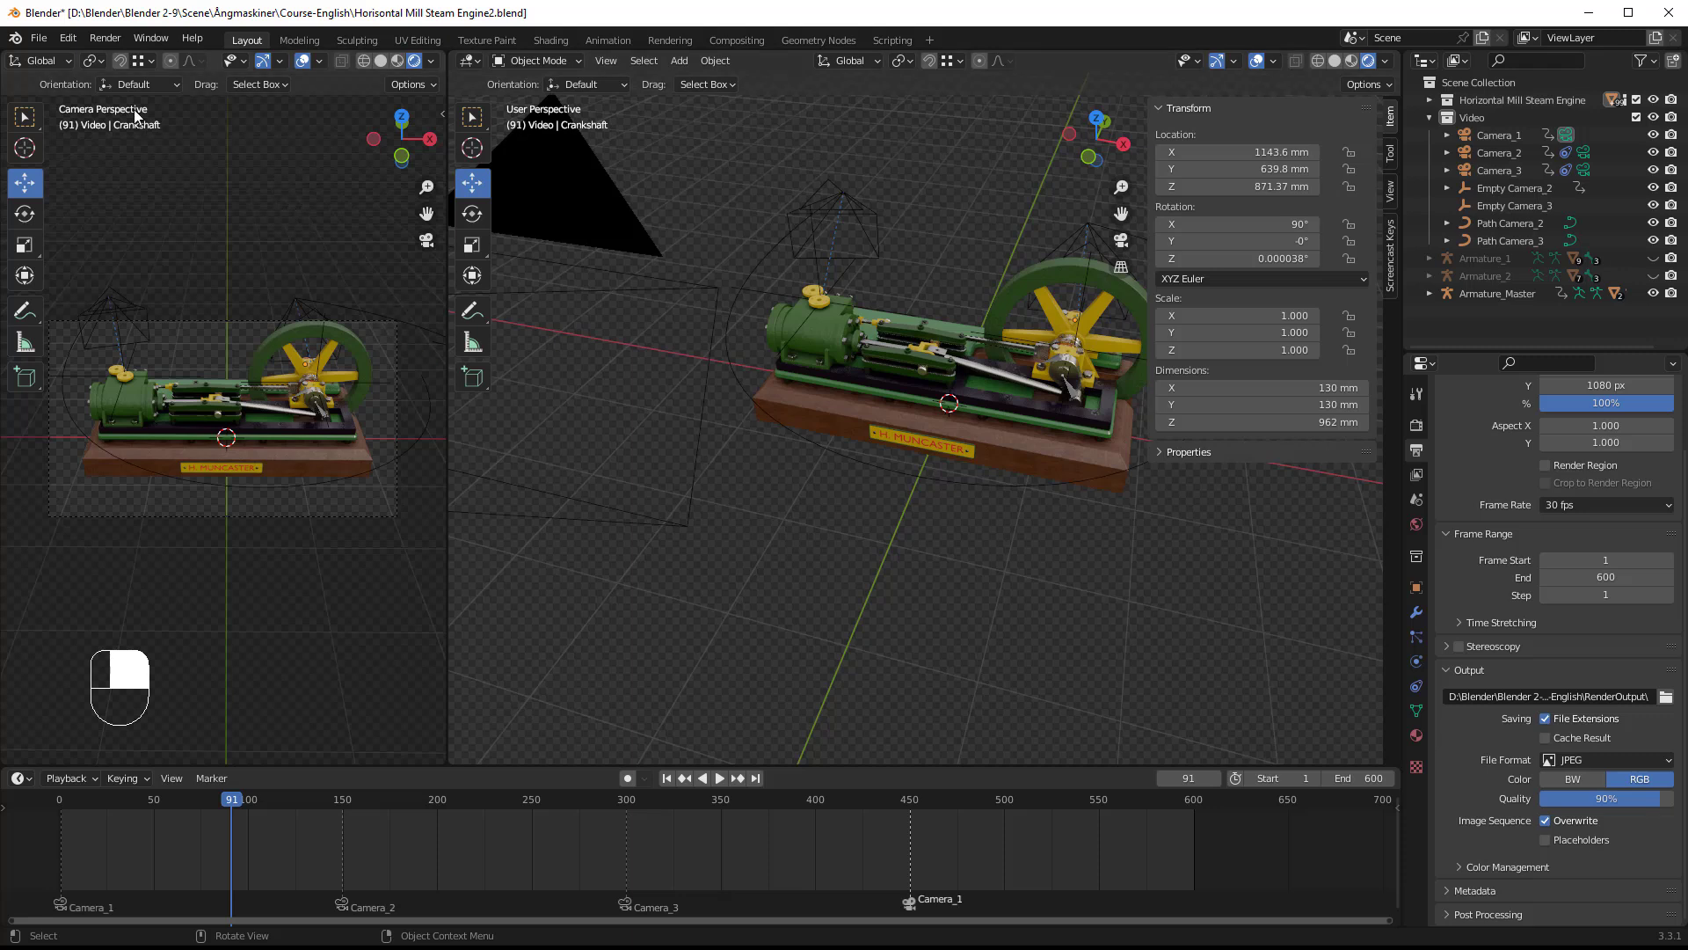
pyautogui.click(106, 38)
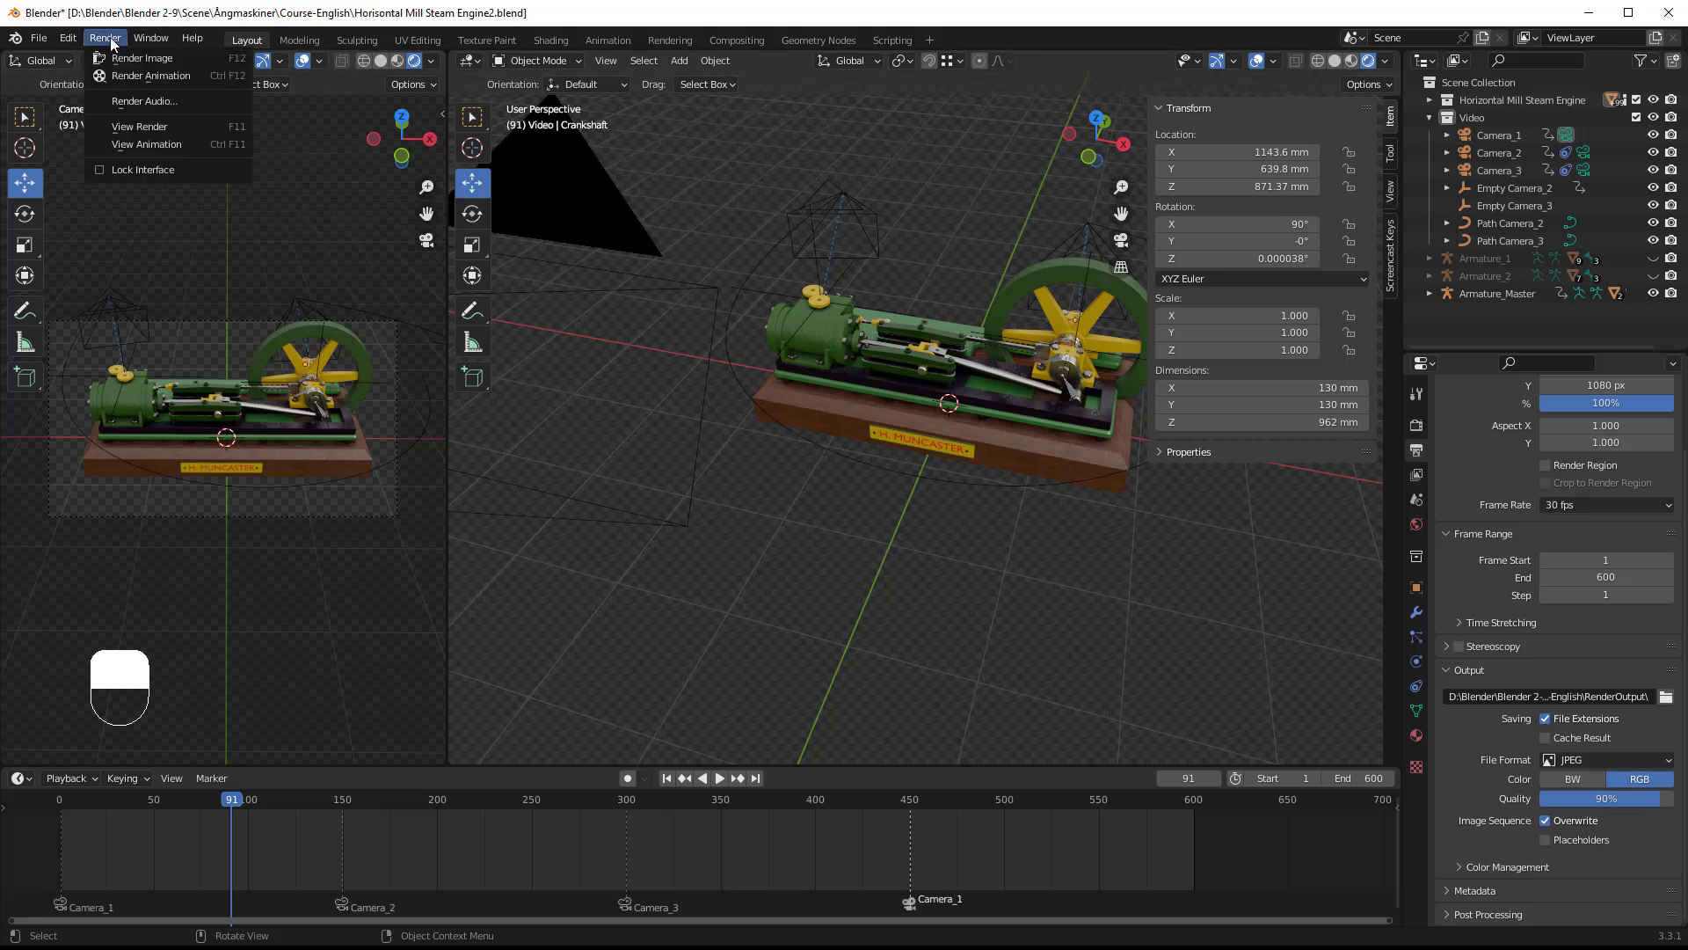
pyautogui.click(145, 76)
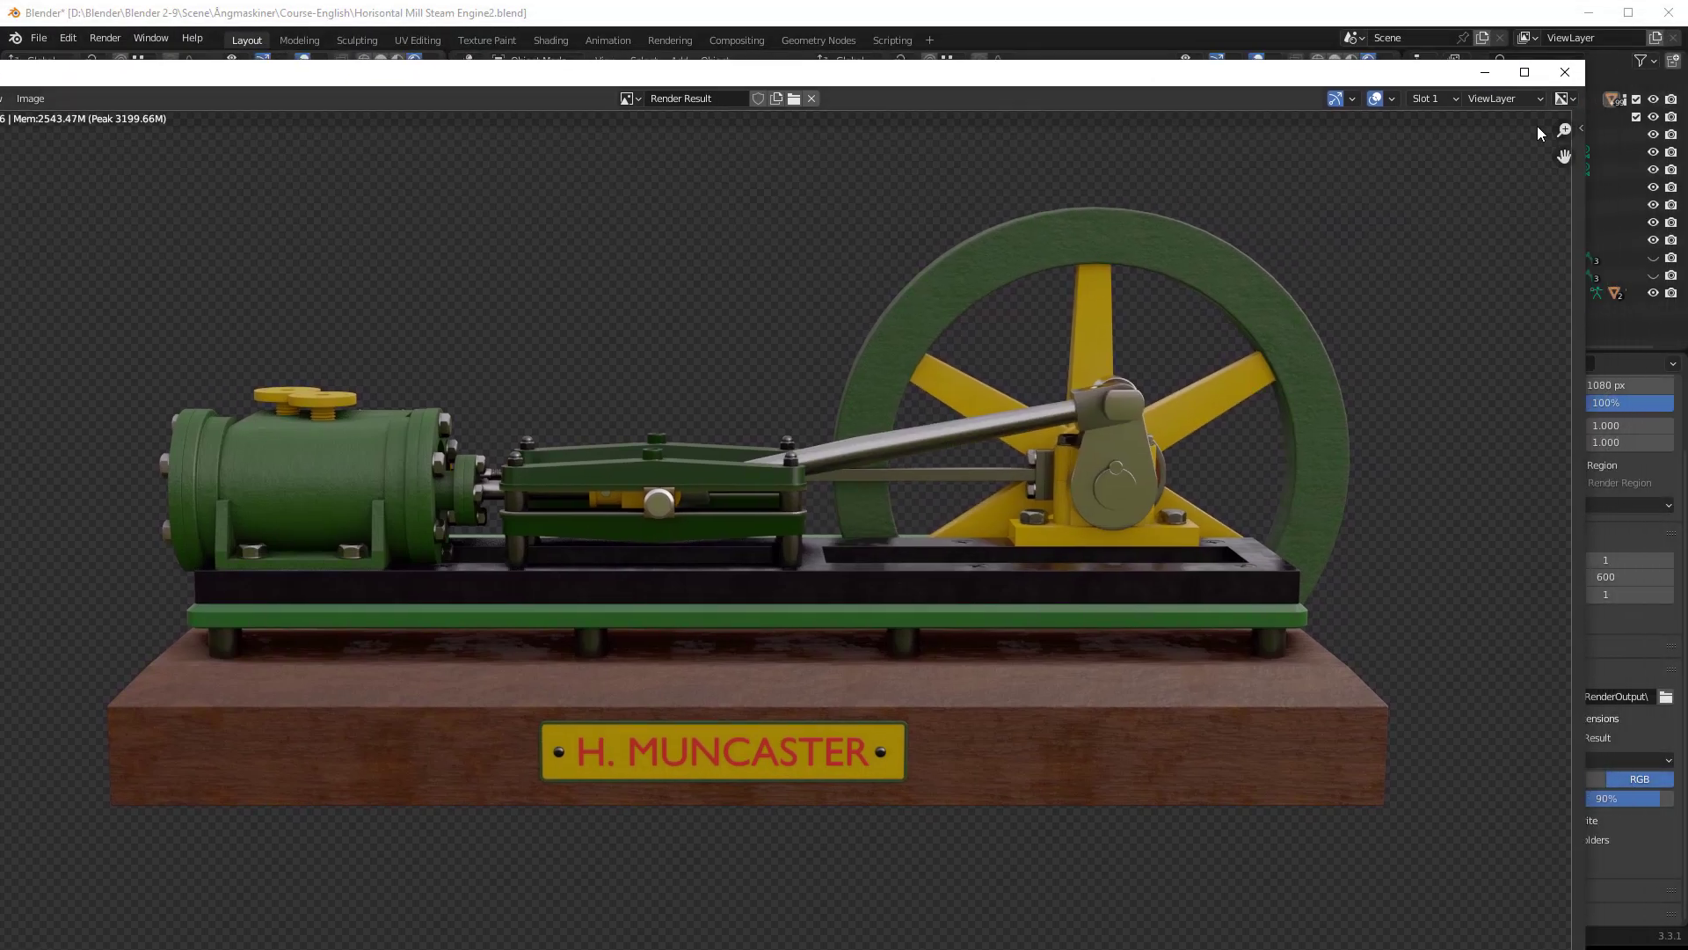
pyautogui.click(1565, 73)
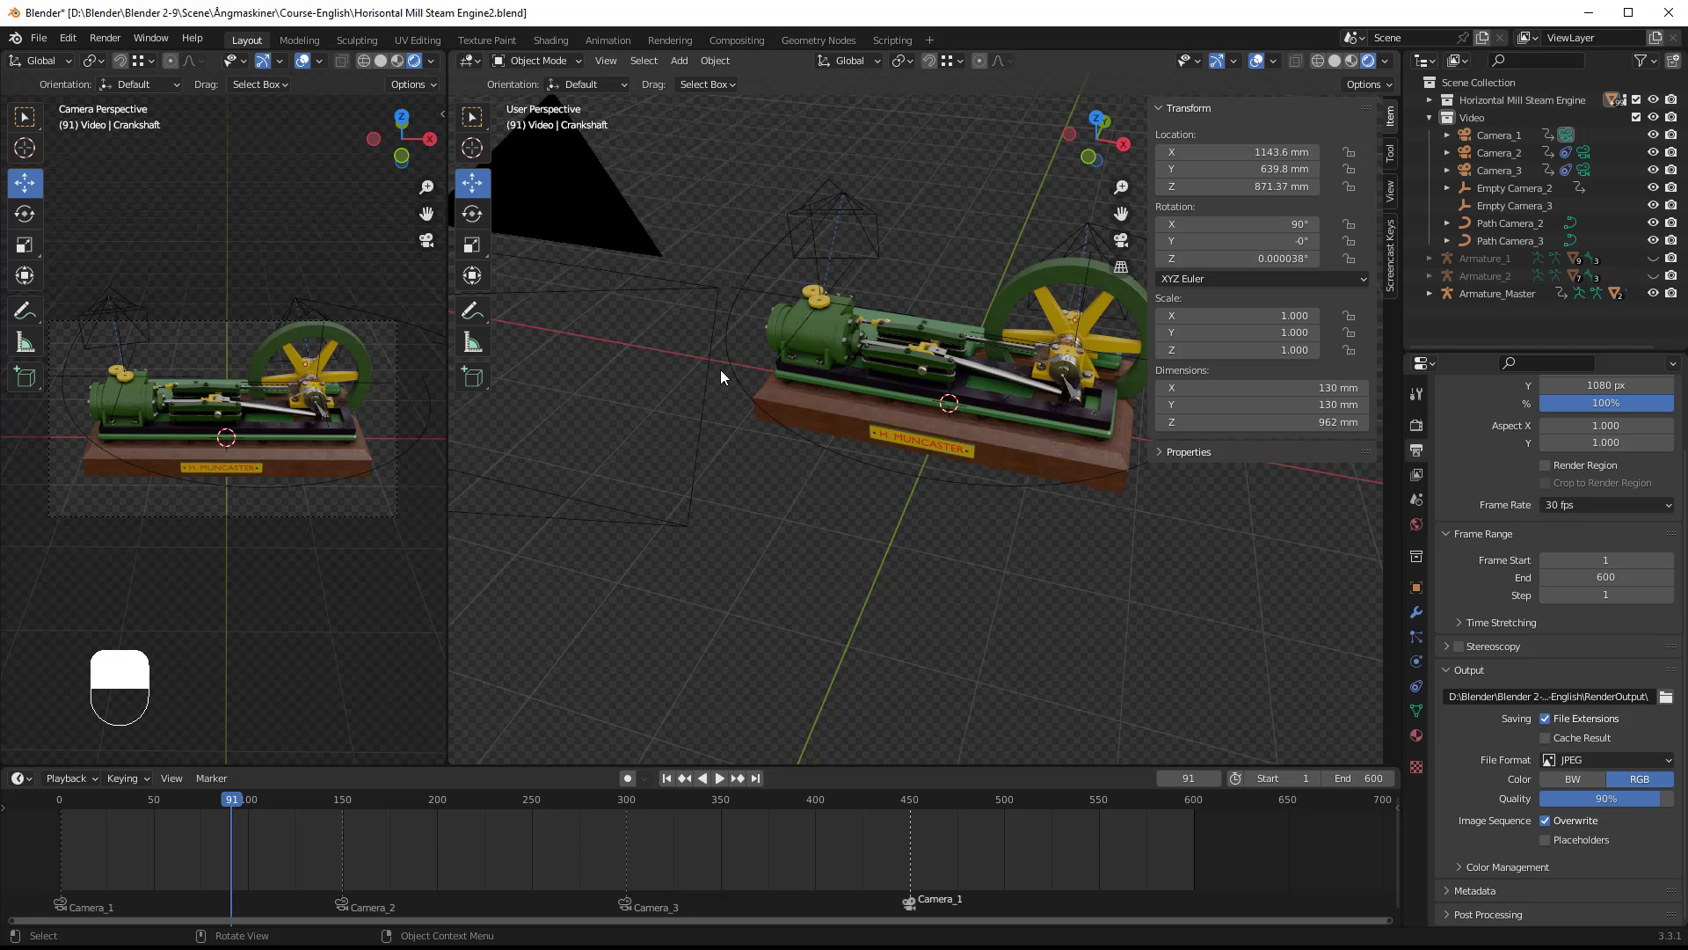
# Step: Open the Compositing workspace, change its node editor to the Video Sequencer, and move the playhead to frame 1
pyautogui.click(739, 41)
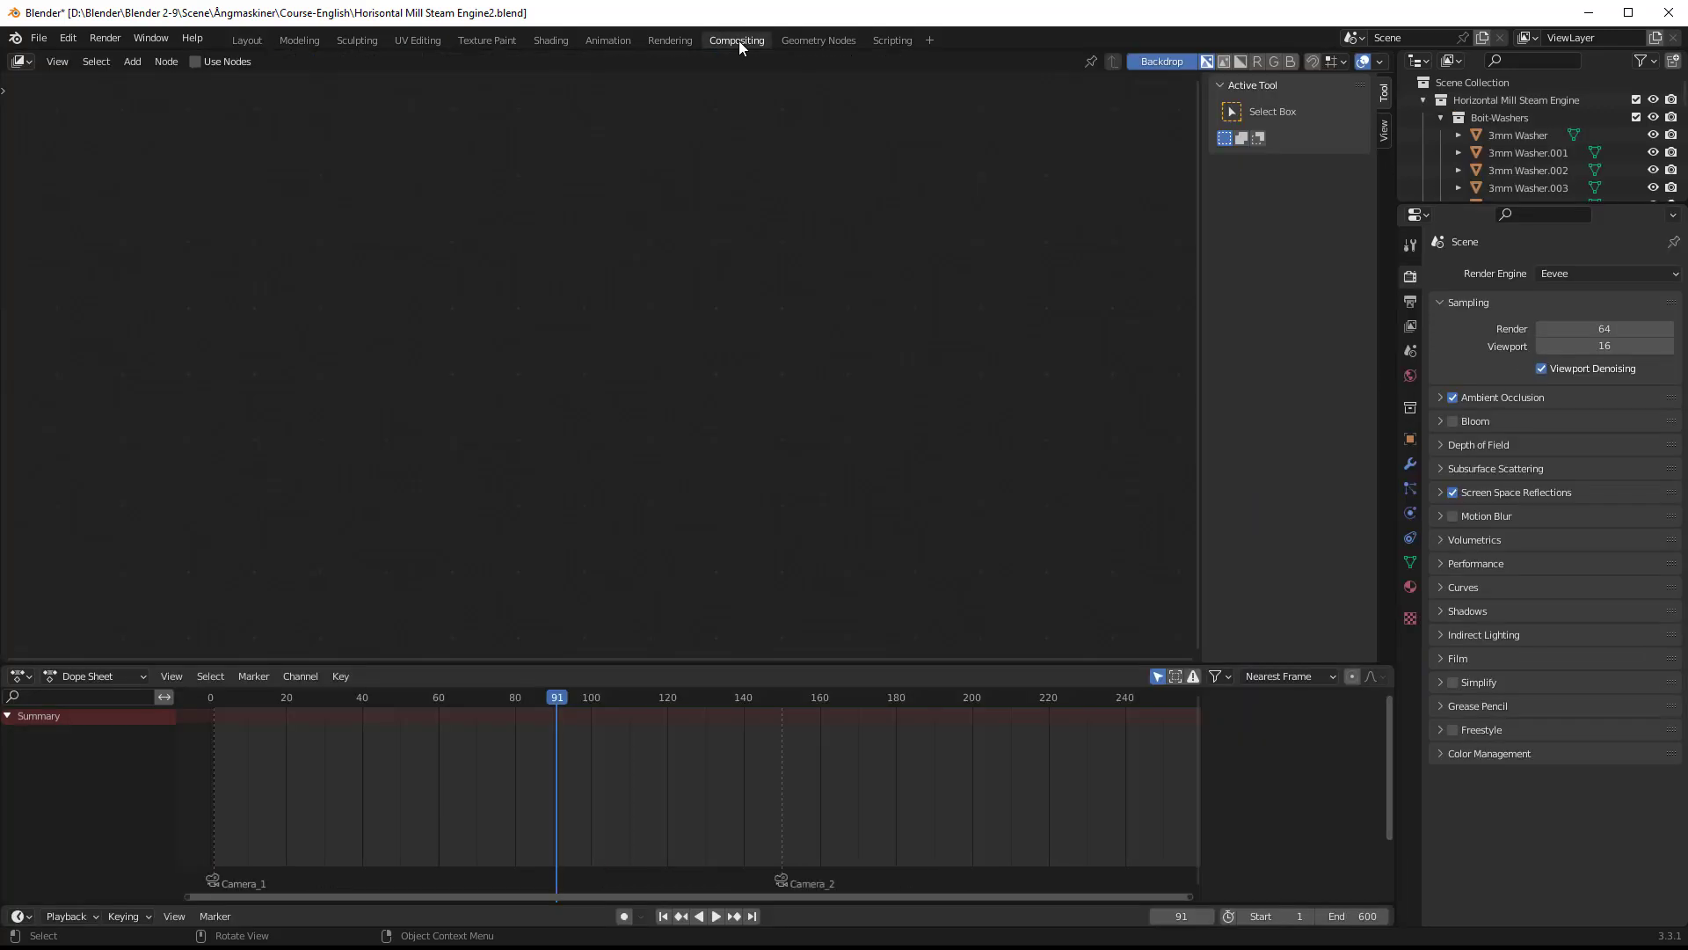
pyautogui.click(21, 62)
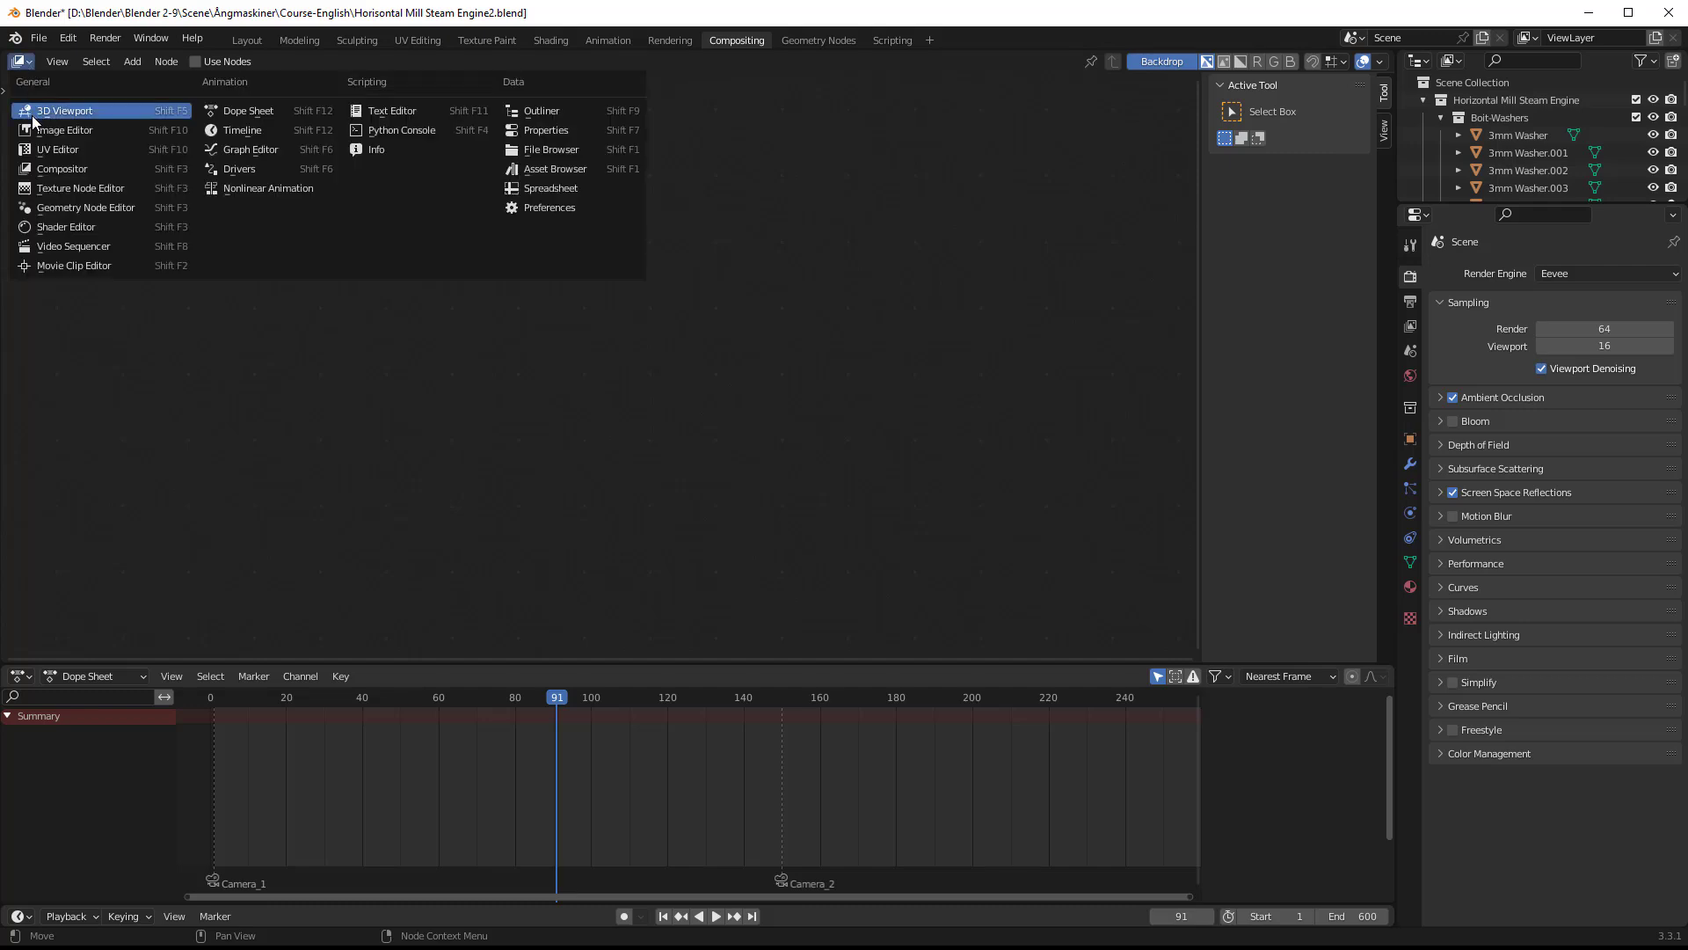
pyautogui.click(67, 245)
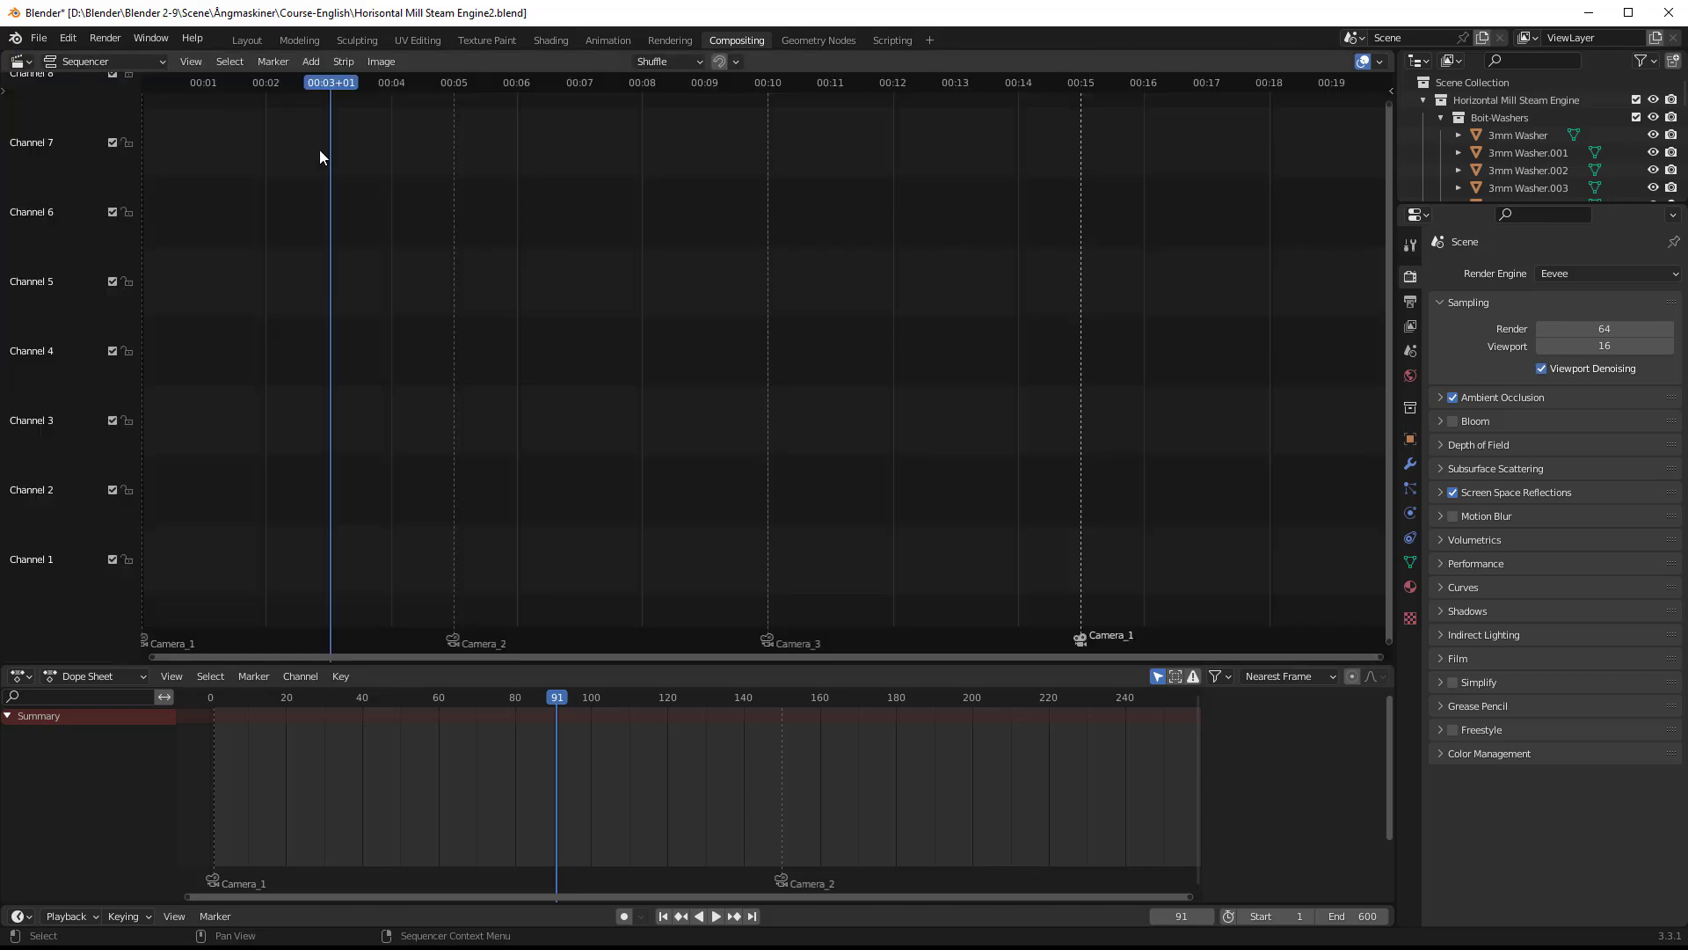
pyautogui.moveTo(336, 80); pyautogui.dragTo(147, 82)
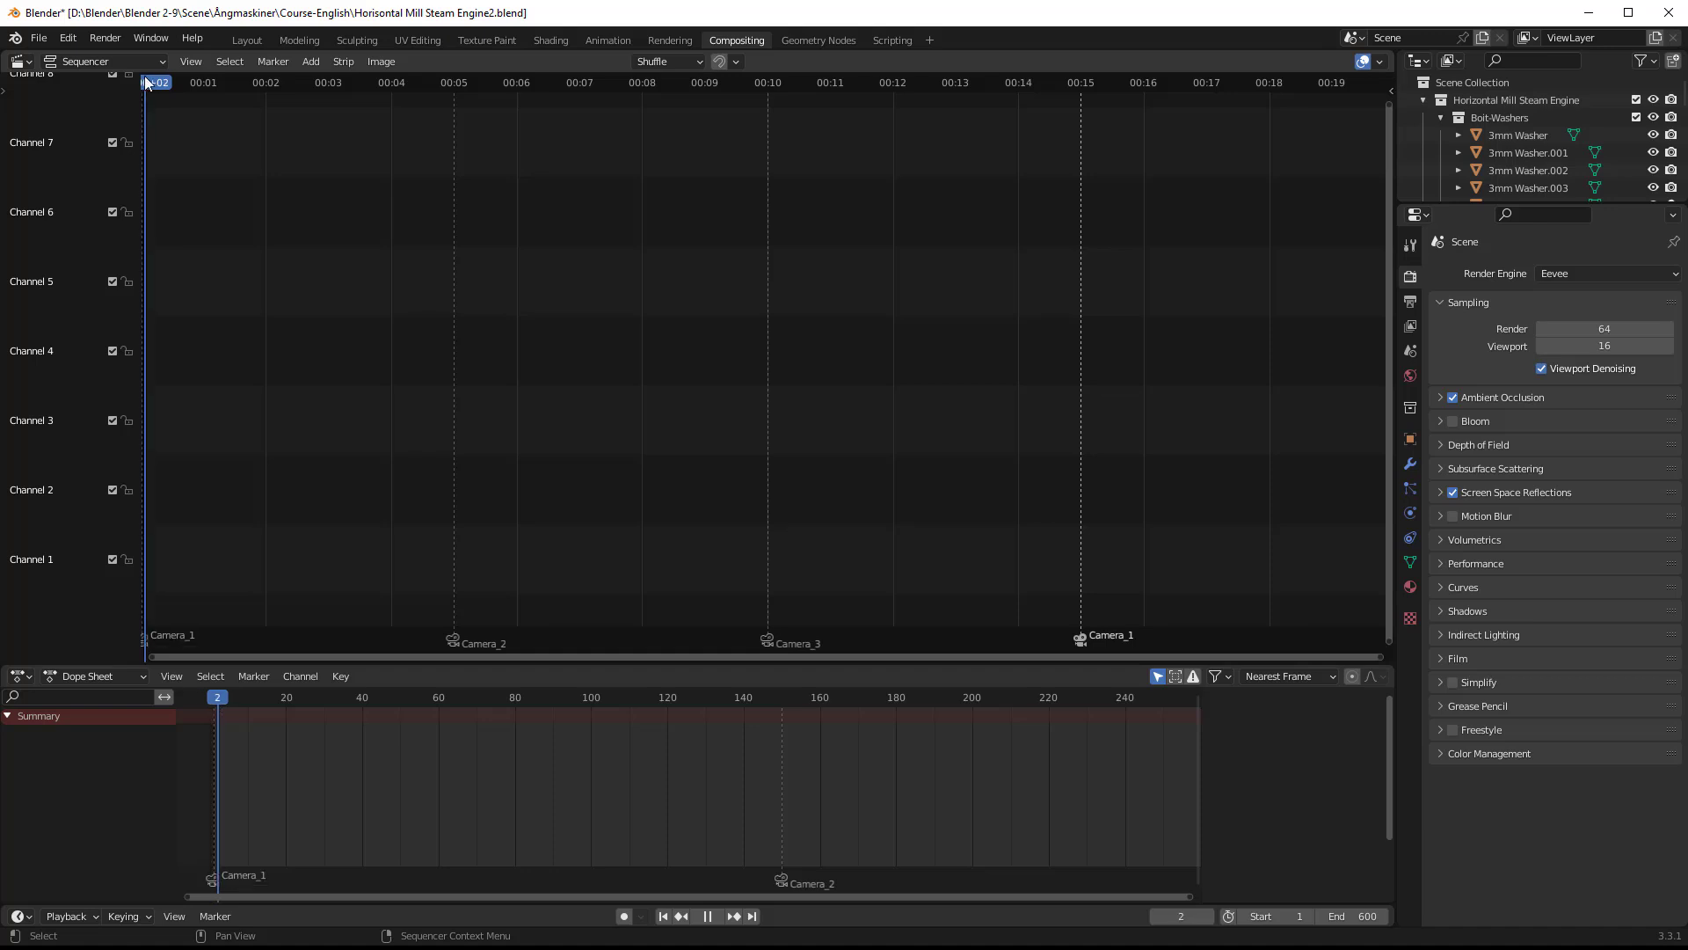
pyautogui.moveTo(147, 82); pyautogui.dragTo(145, 81)
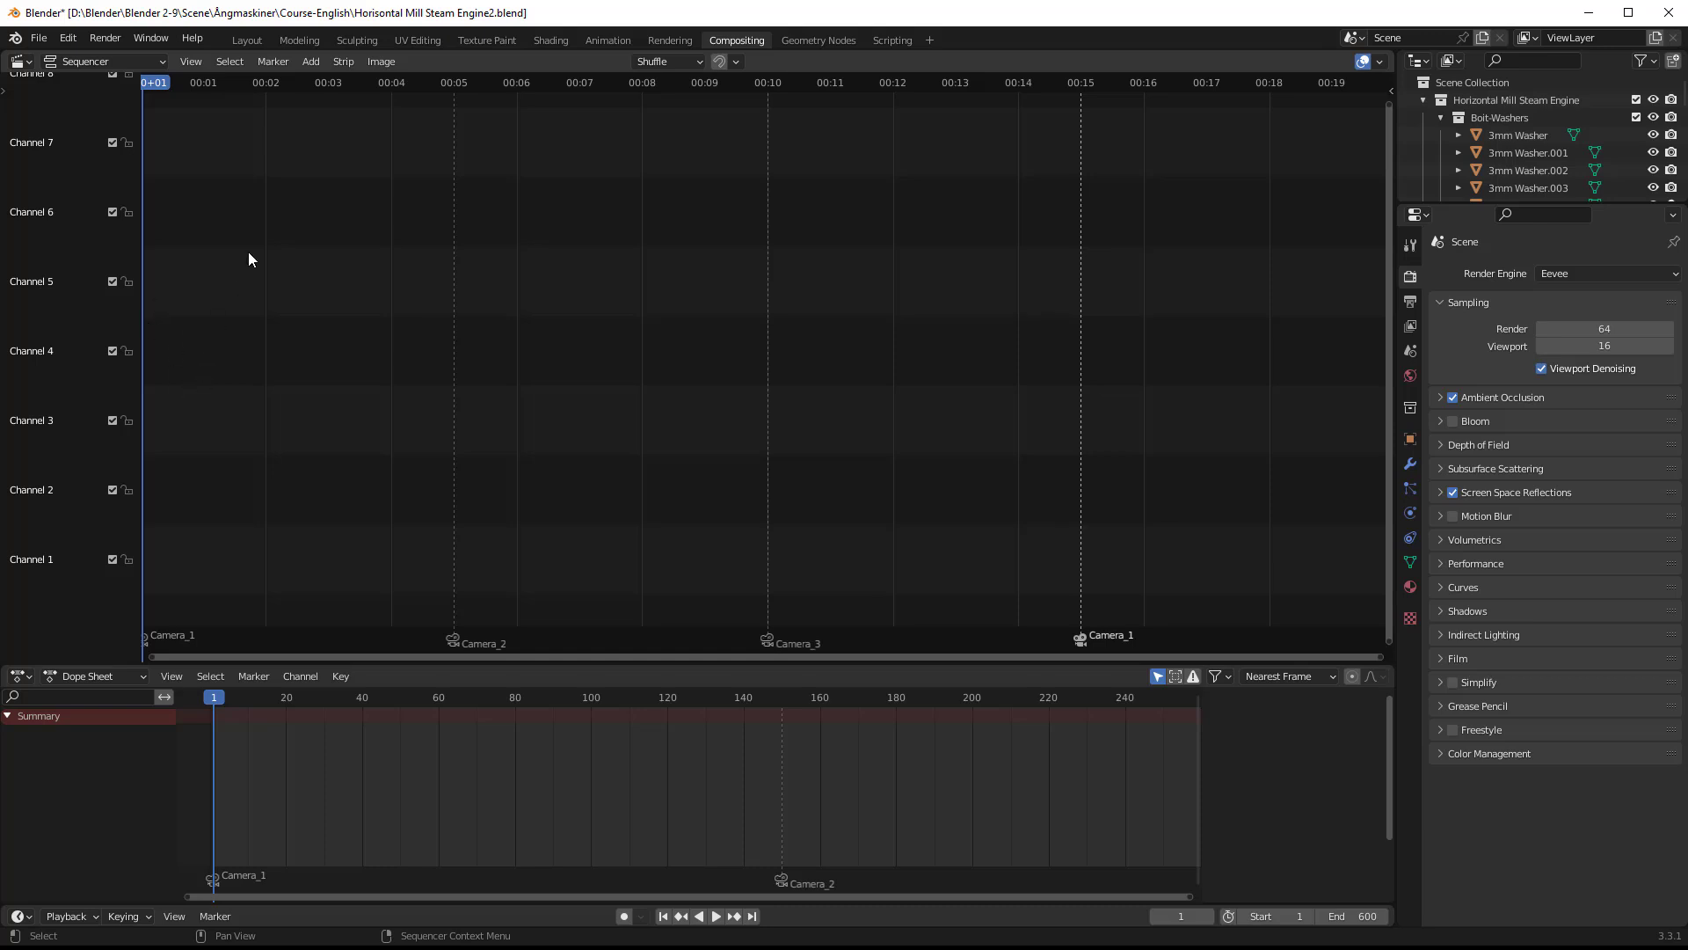
# Step: Add the images 0001.jpg to 0600.jpg from the RenderOutput folder as an image sequence strip on channel 1
pyautogui.click(313, 66)
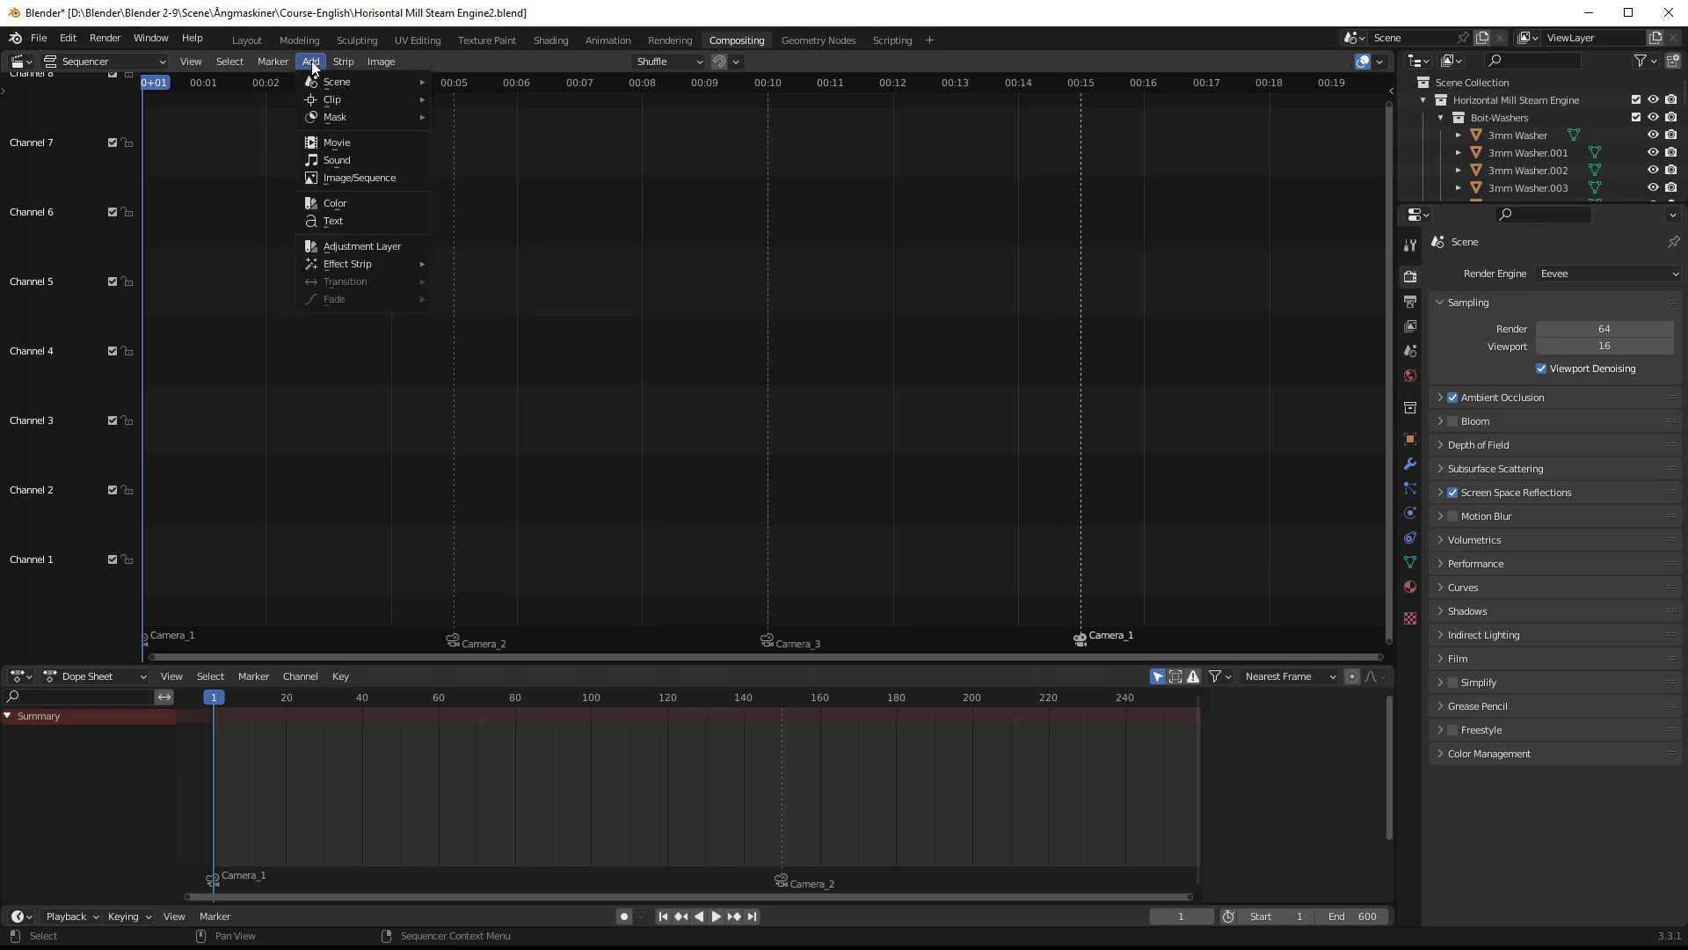
pyautogui.click(335, 177)
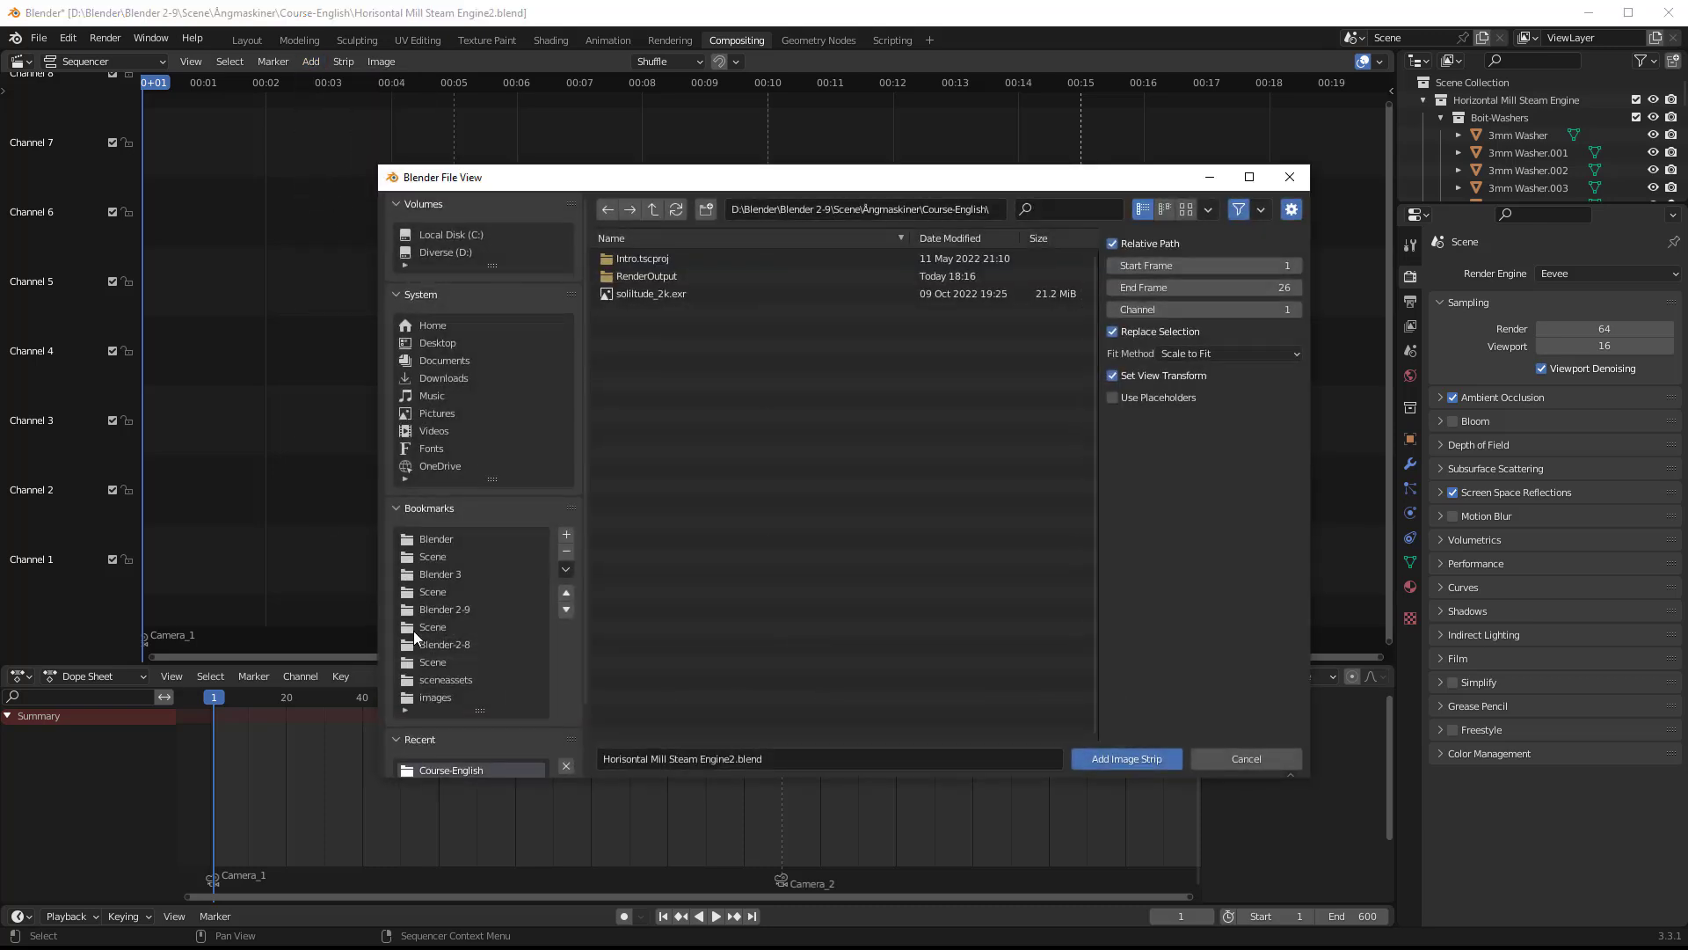
pyautogui.doubleClick(608, 276)
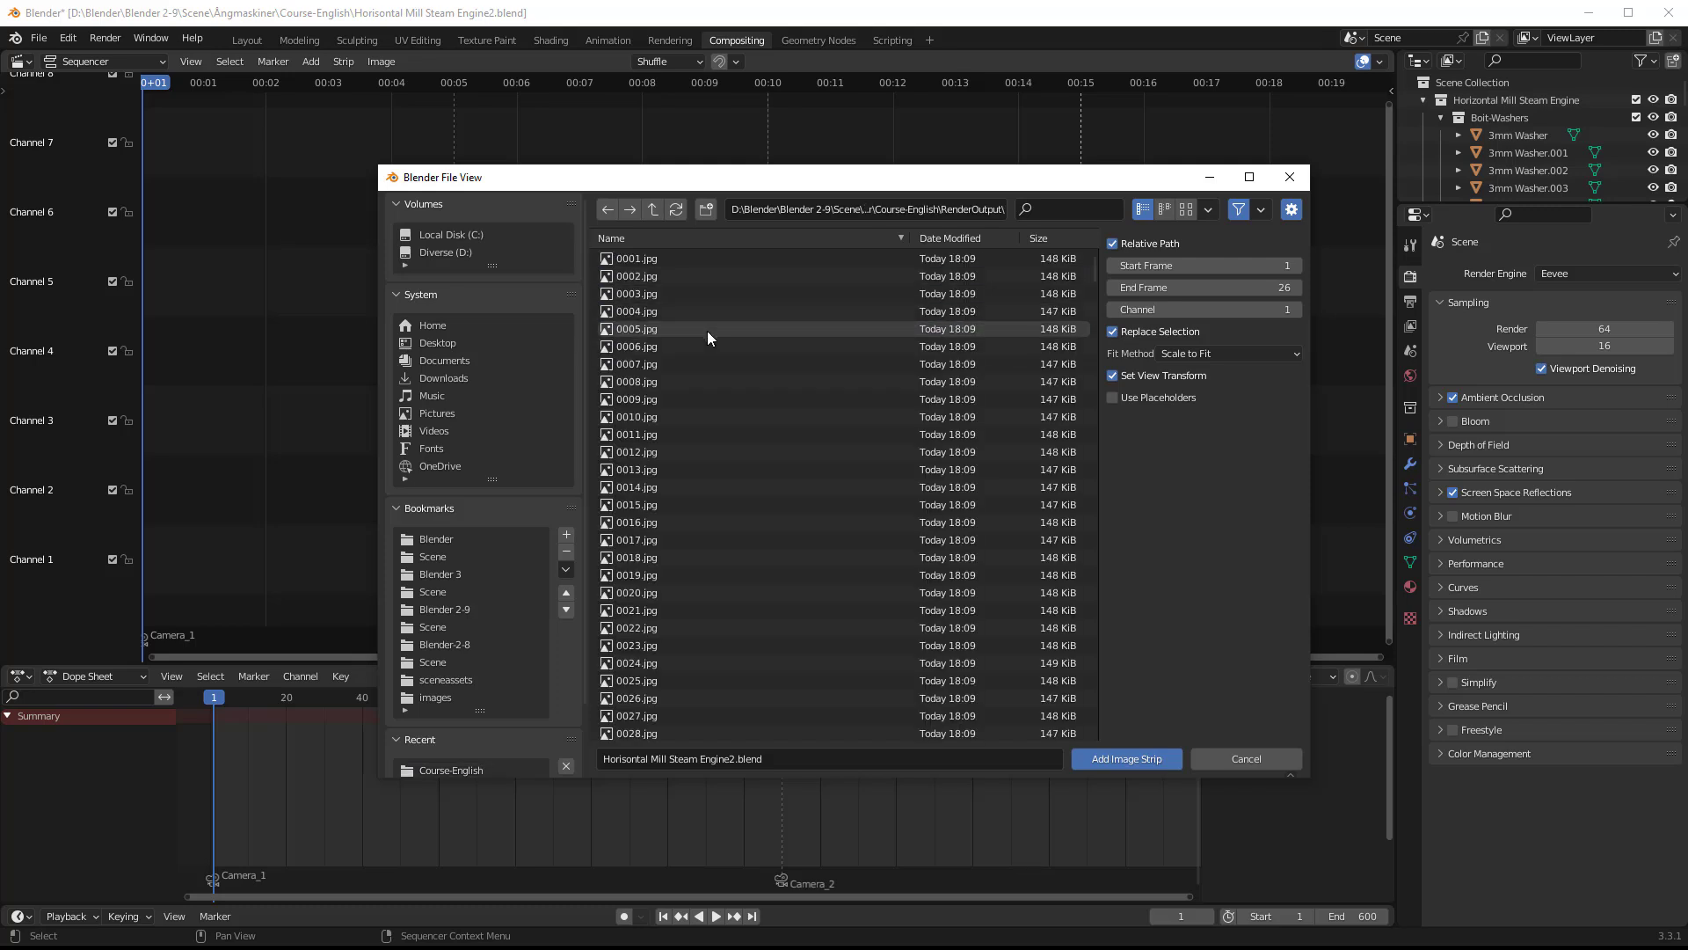
pyautogui.click(619, 259)
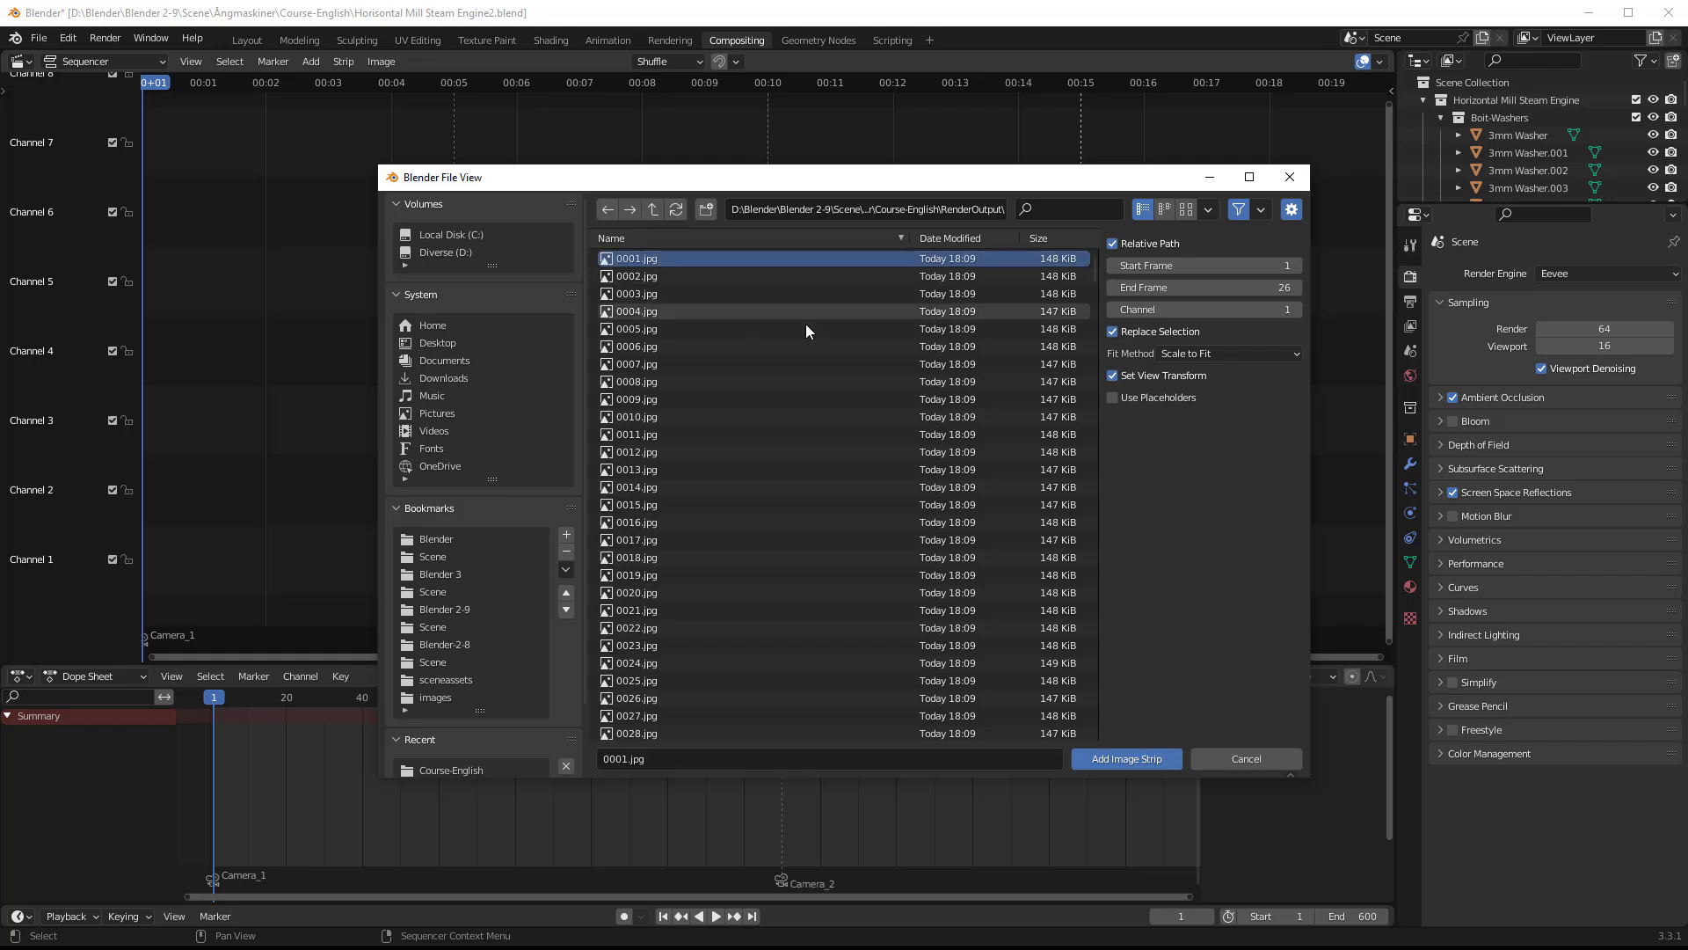
pyautogui.moveTo(1093, 271); pyautogui.dragTo(1090, 785)
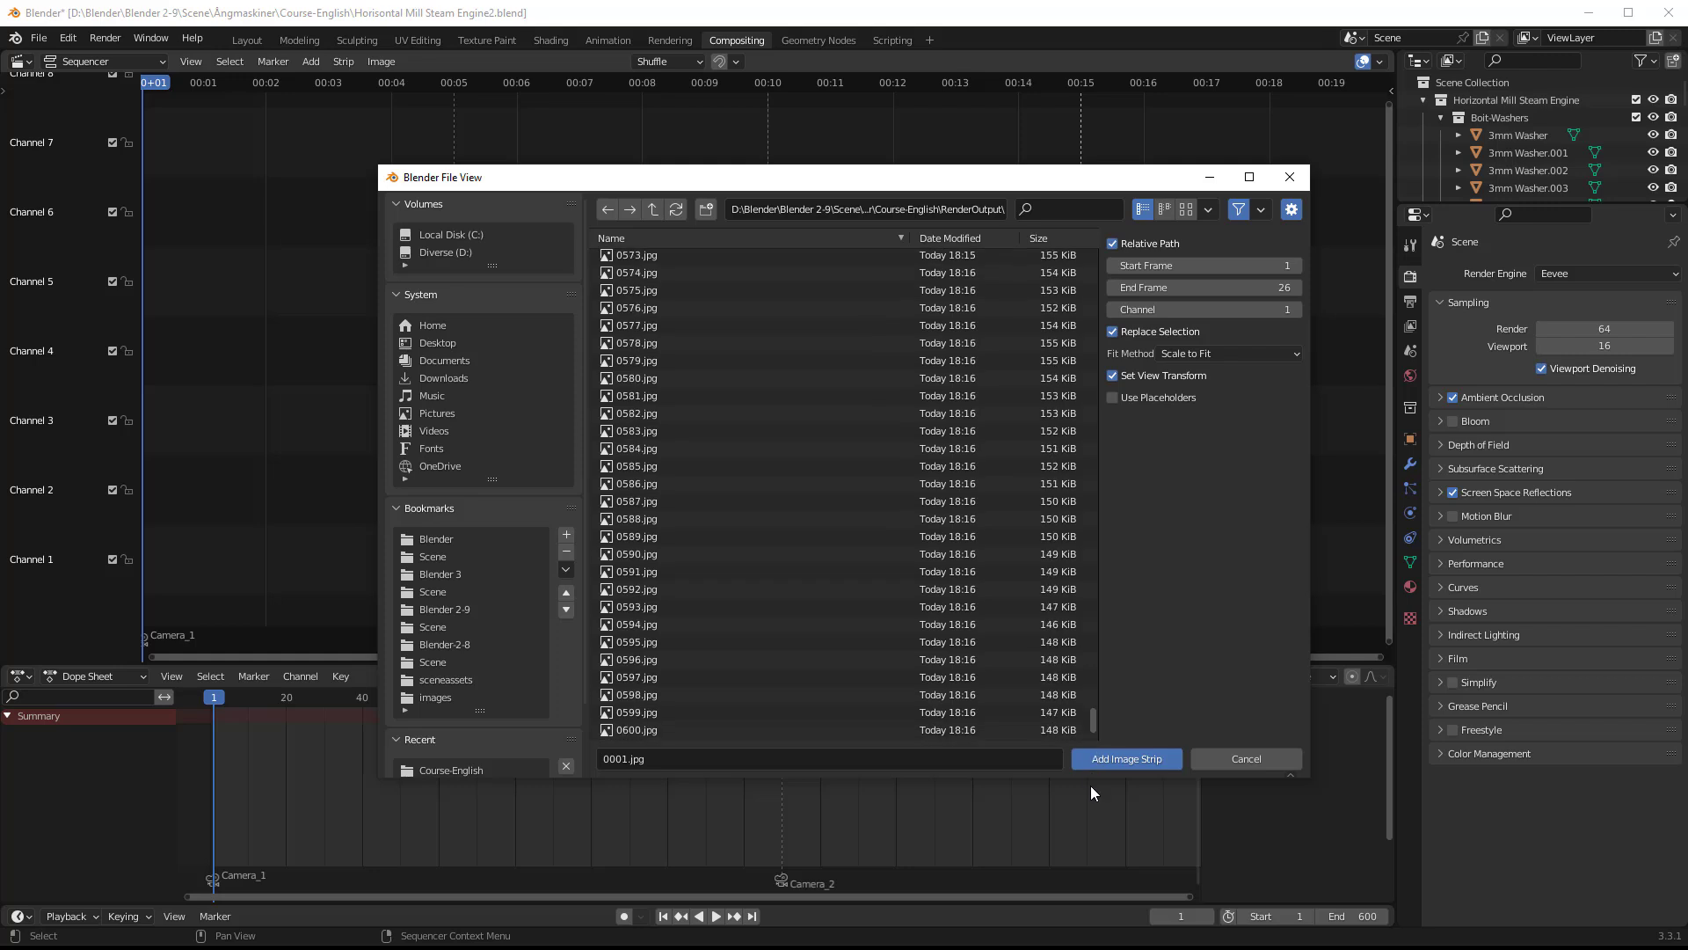
pyautogui.keyDown('shift'); pyautogui.click(642, 730); pyautogui.keyUp('shift')
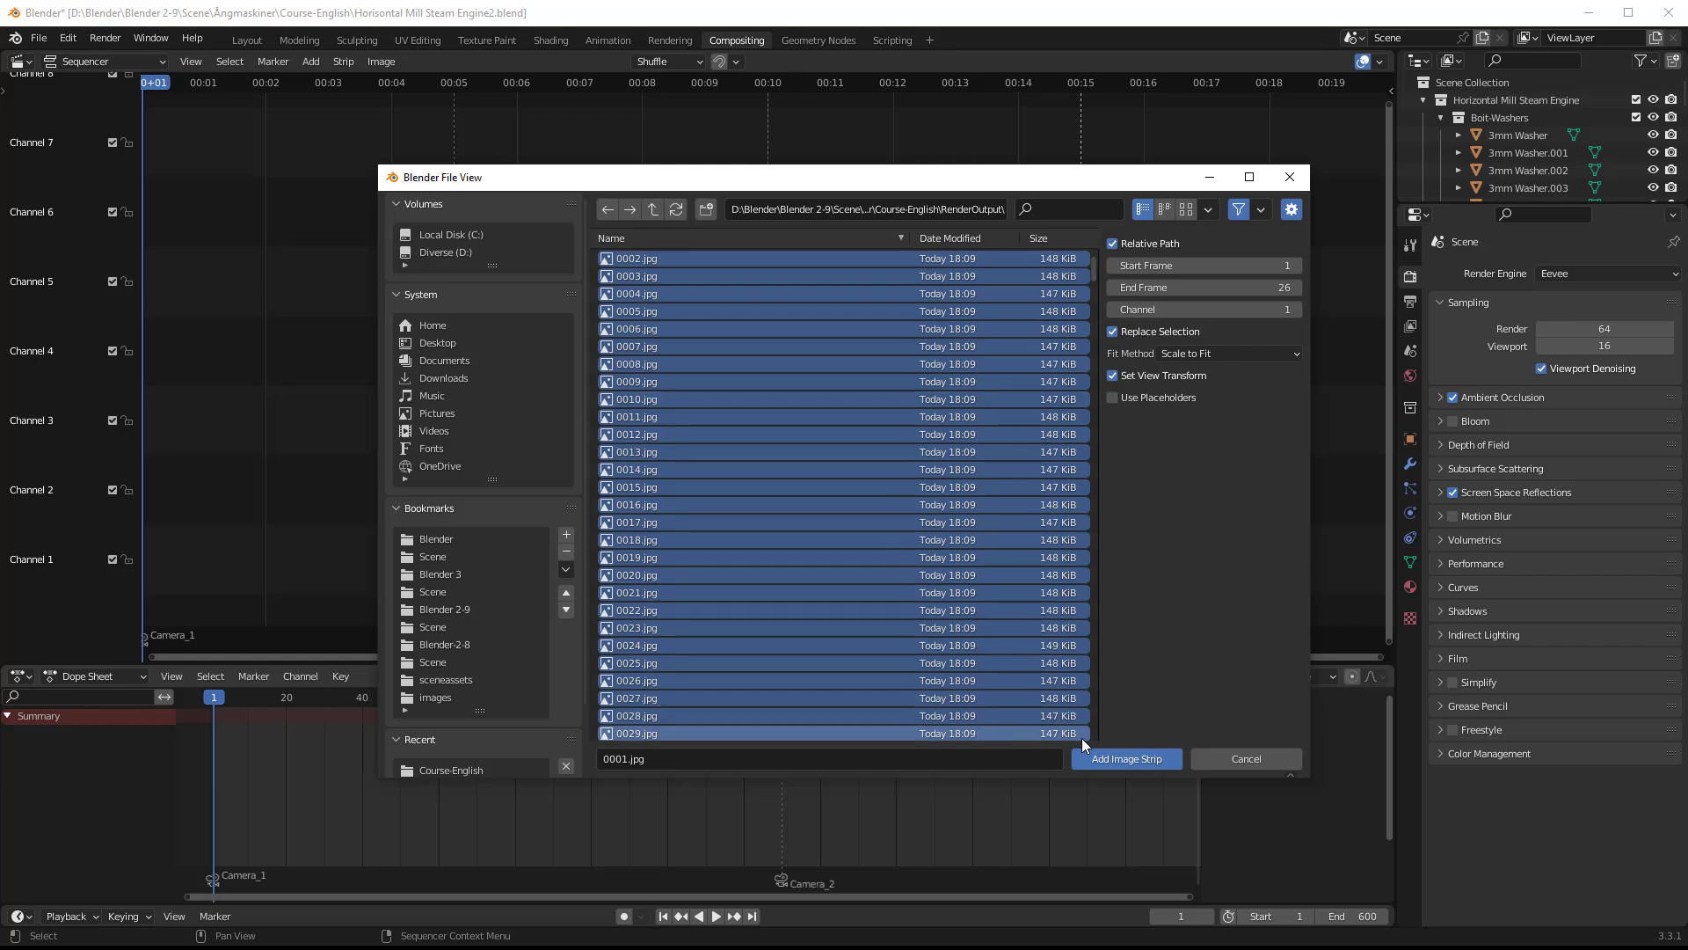
pyautogui.click(1124, 758)
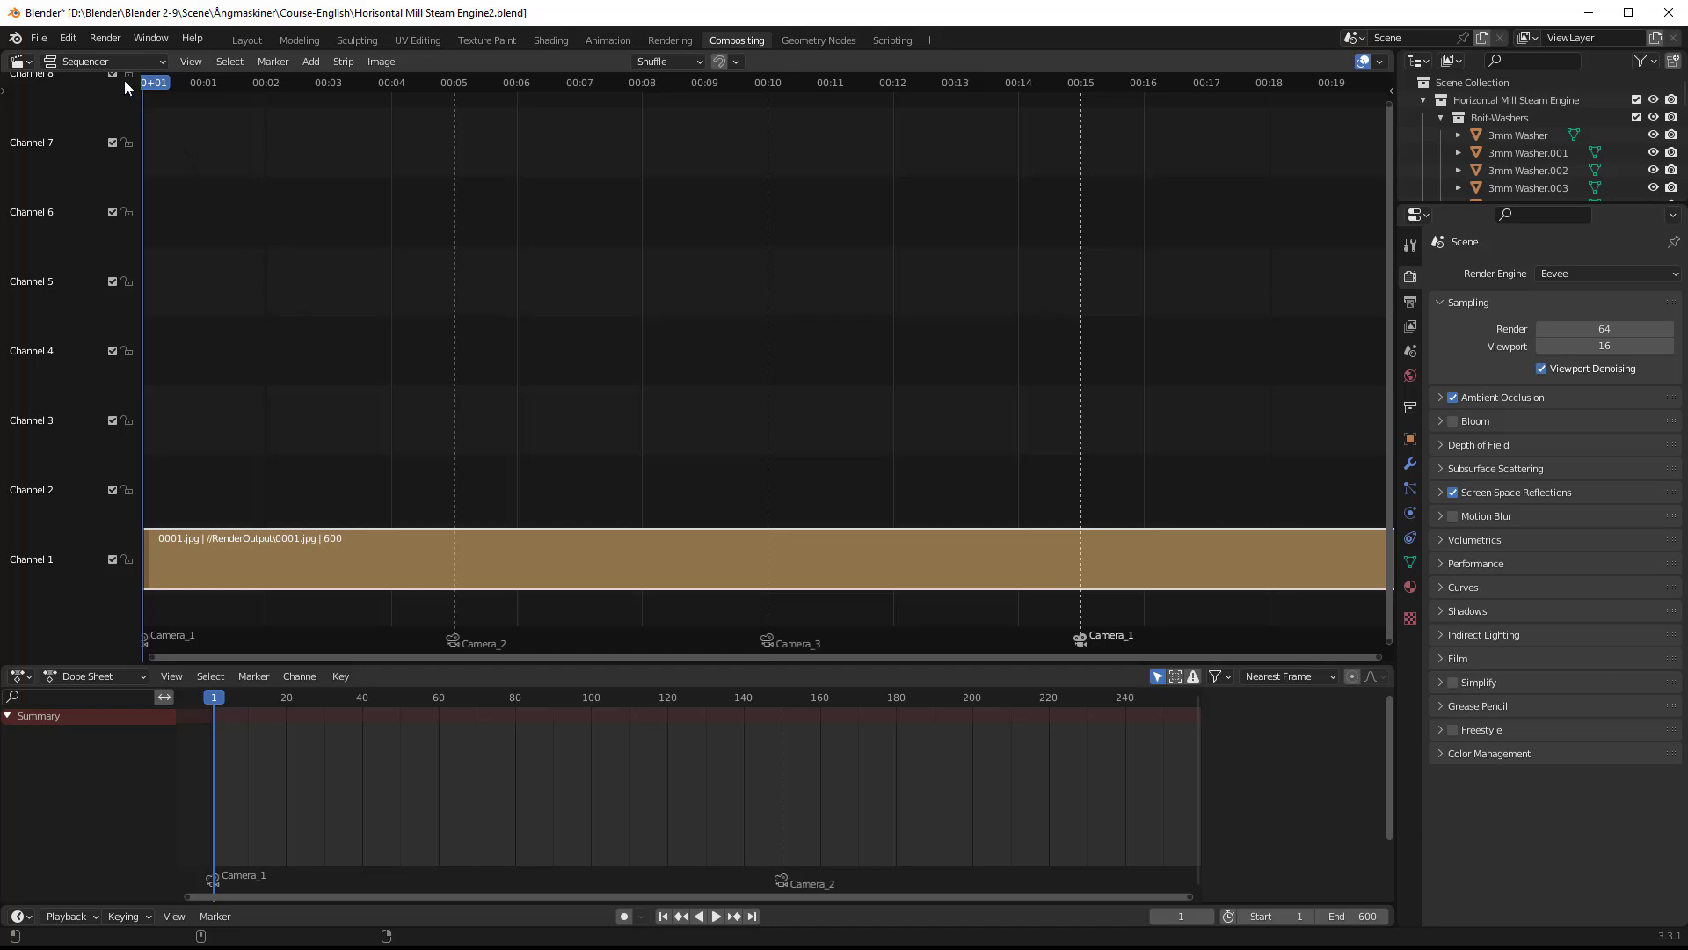
# Step: Play back the rendered animation in the viewer window to check the image sequence, then close the viewer
pyautogui.click(105, 39)
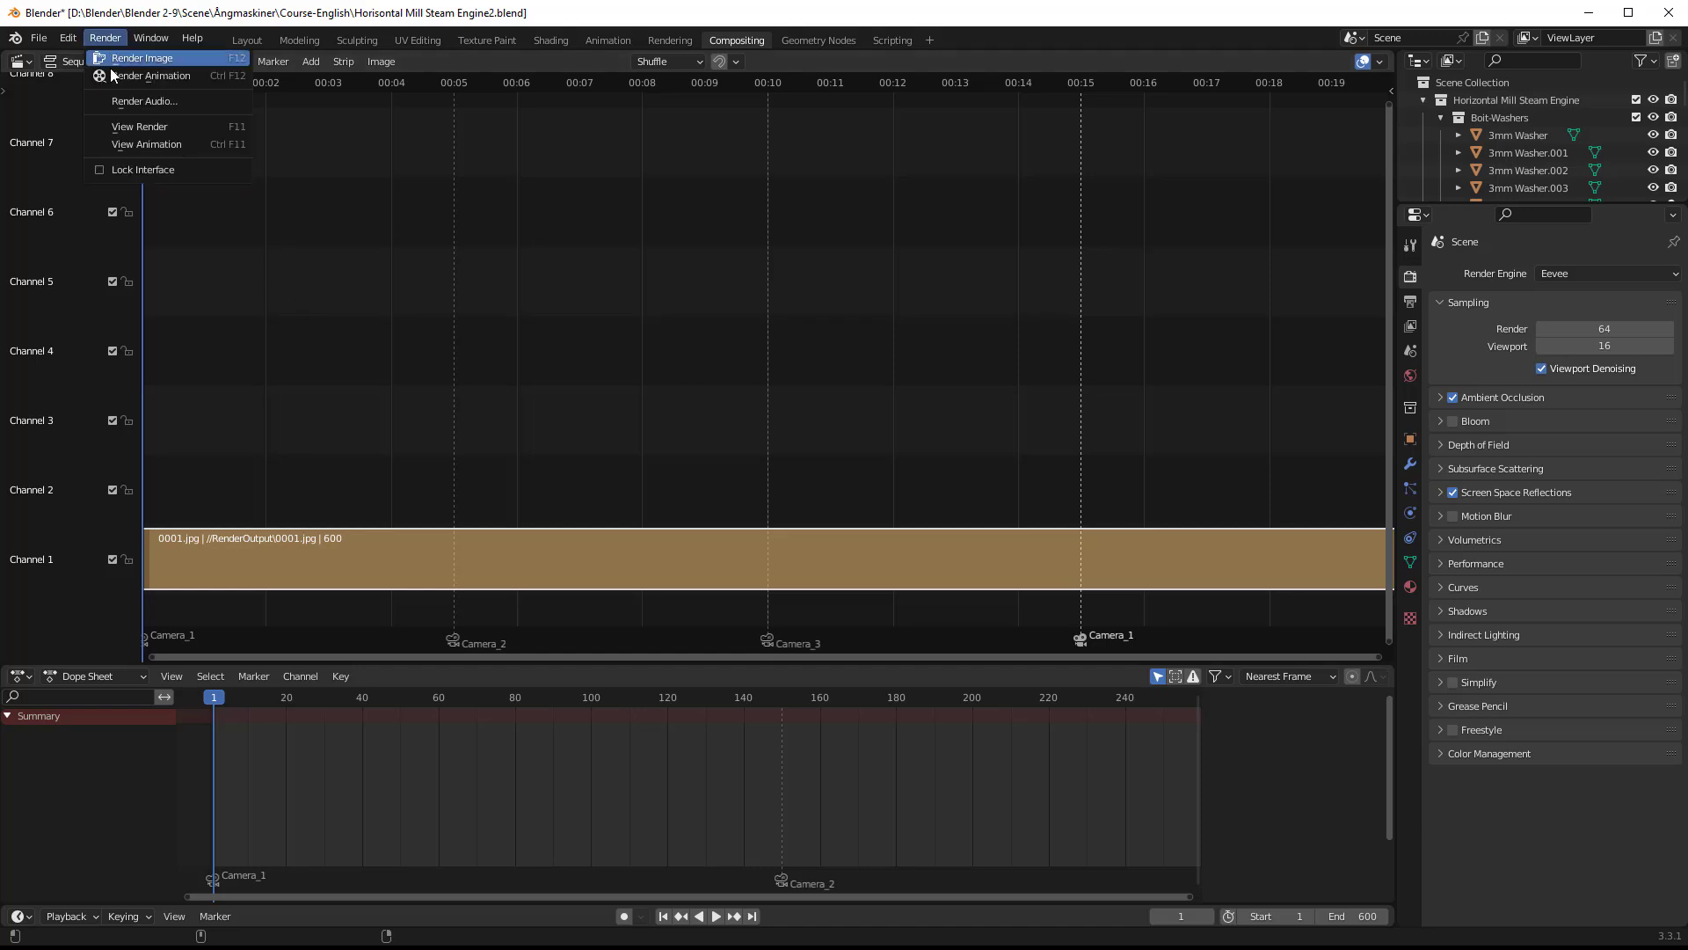
pyautogui.click(127, 144)
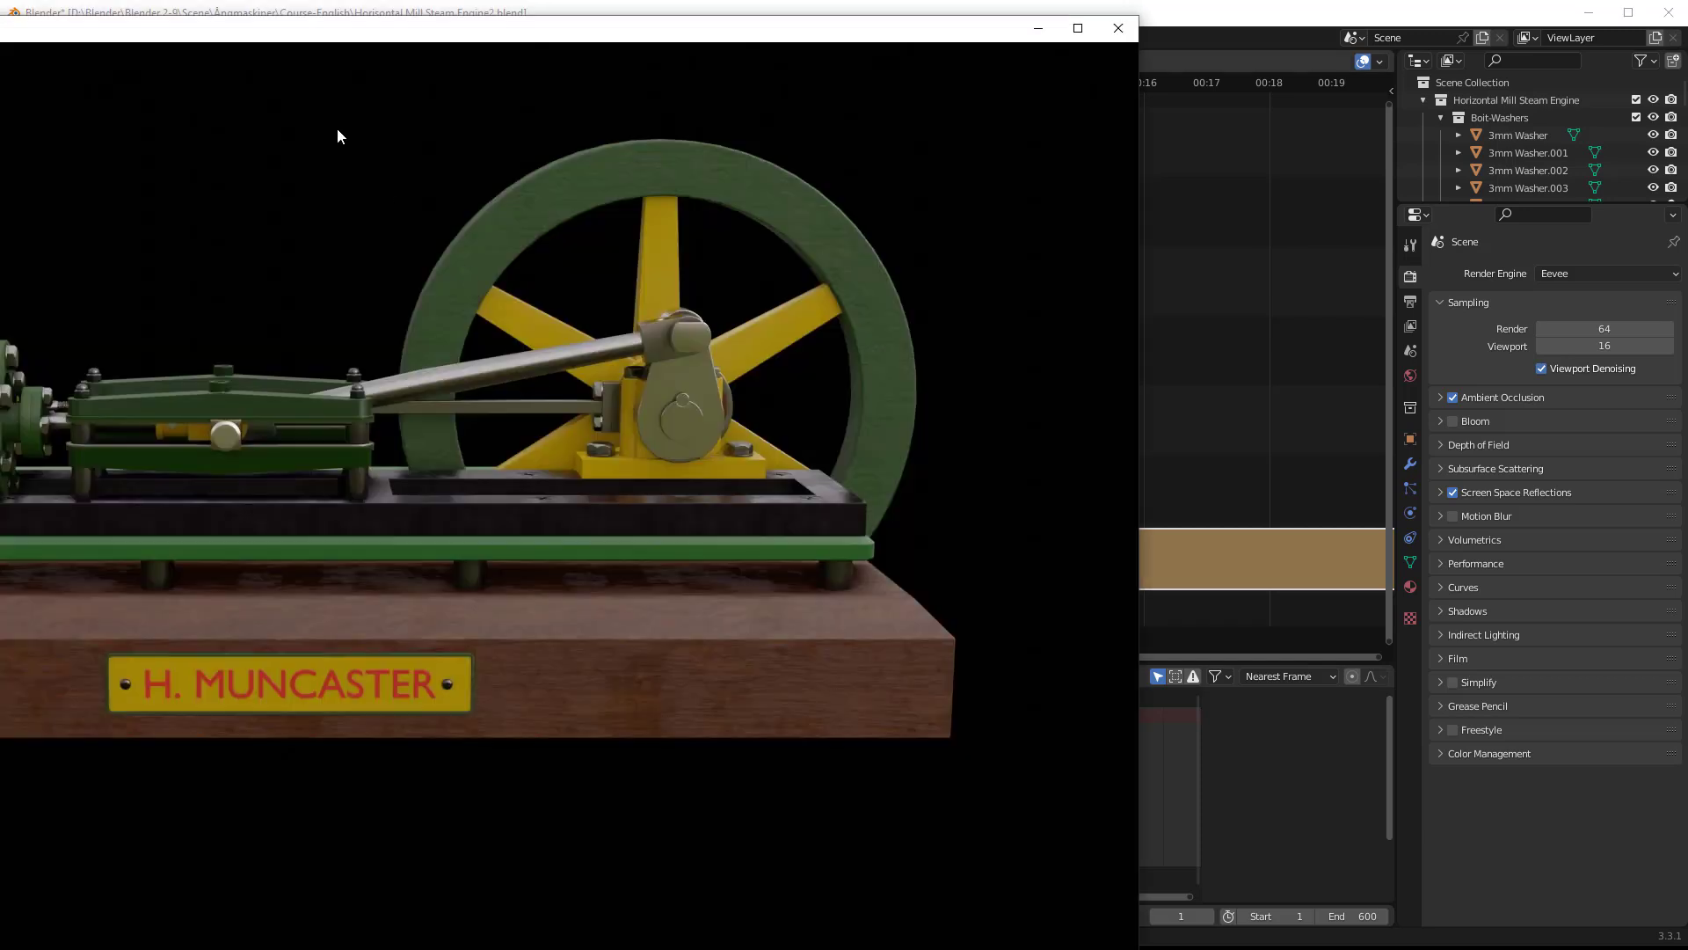
pyautogui.moveTo(289, 41); pyautogui.dragTo(837, 2)
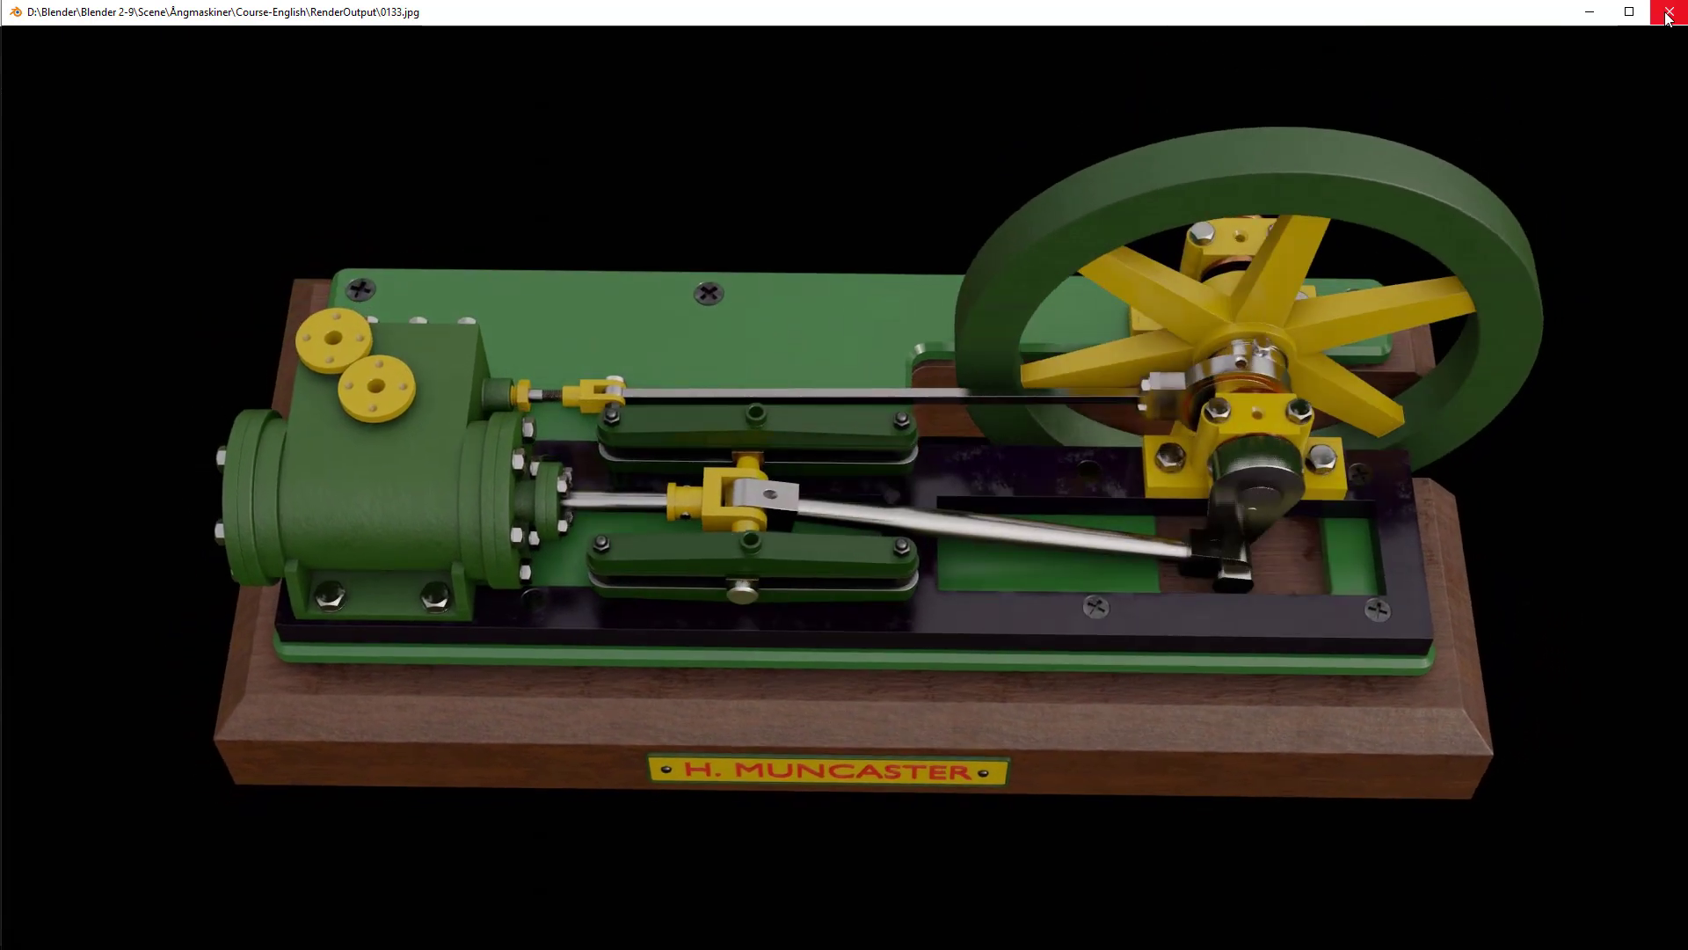
pyautogui.click(1668, 12)
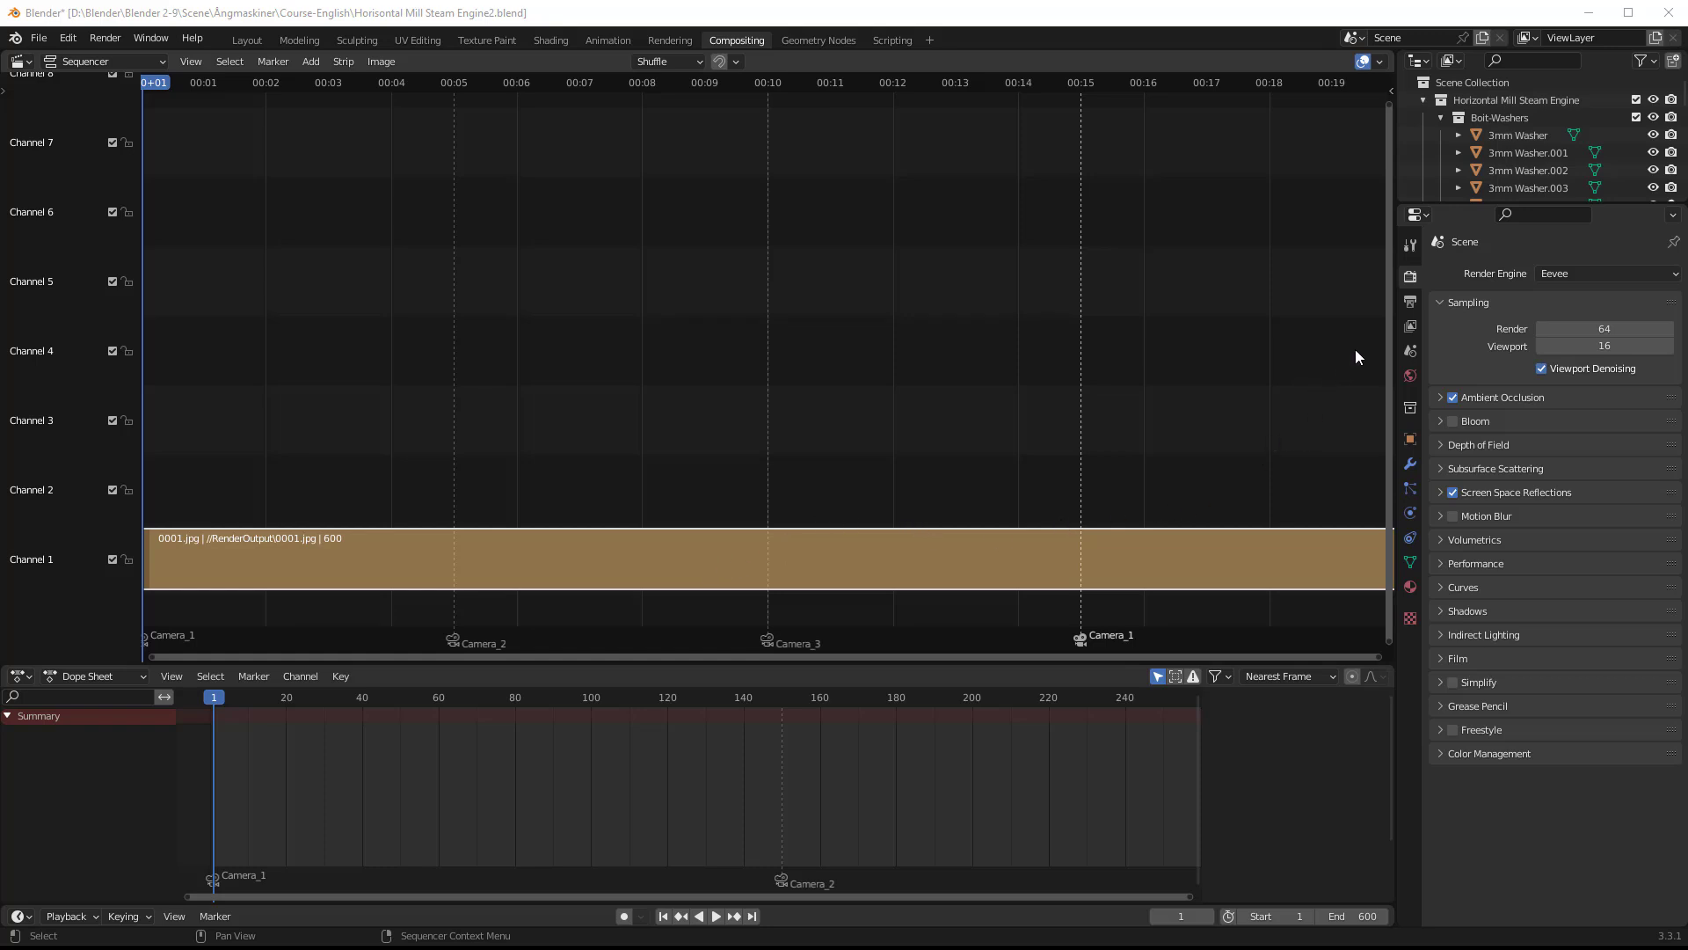
# Step: Set the output file format to FFmpeg Video and check its color management options
pyautogui.click(1411, 303)
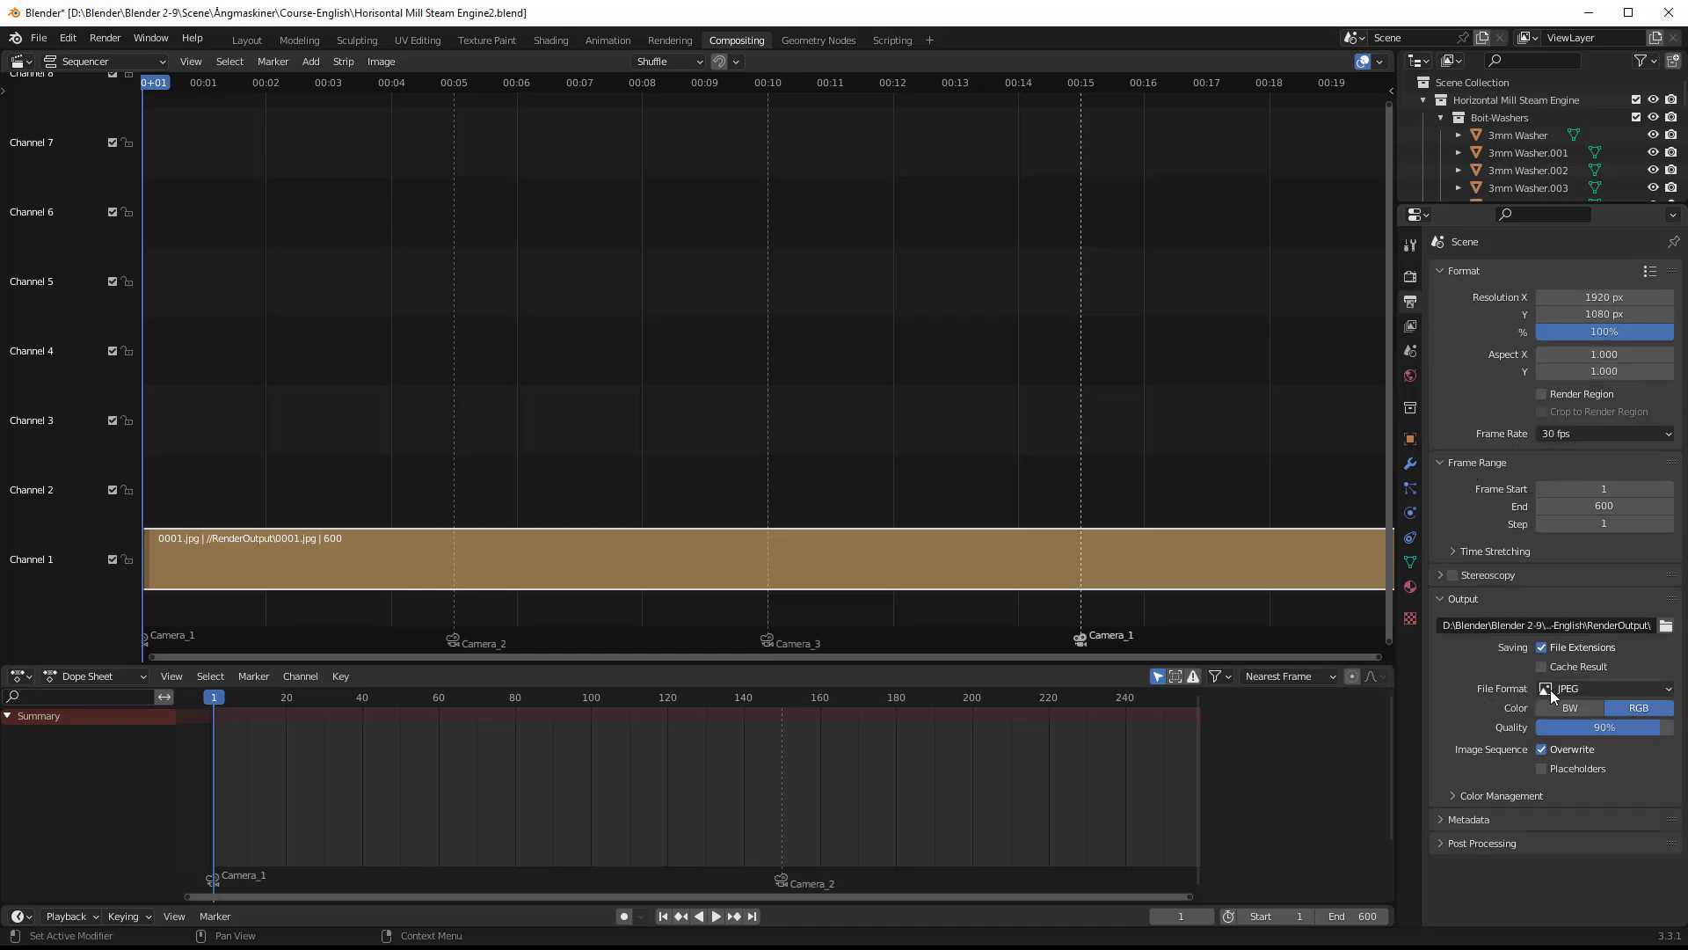
pyautogui.click(1586, 690)
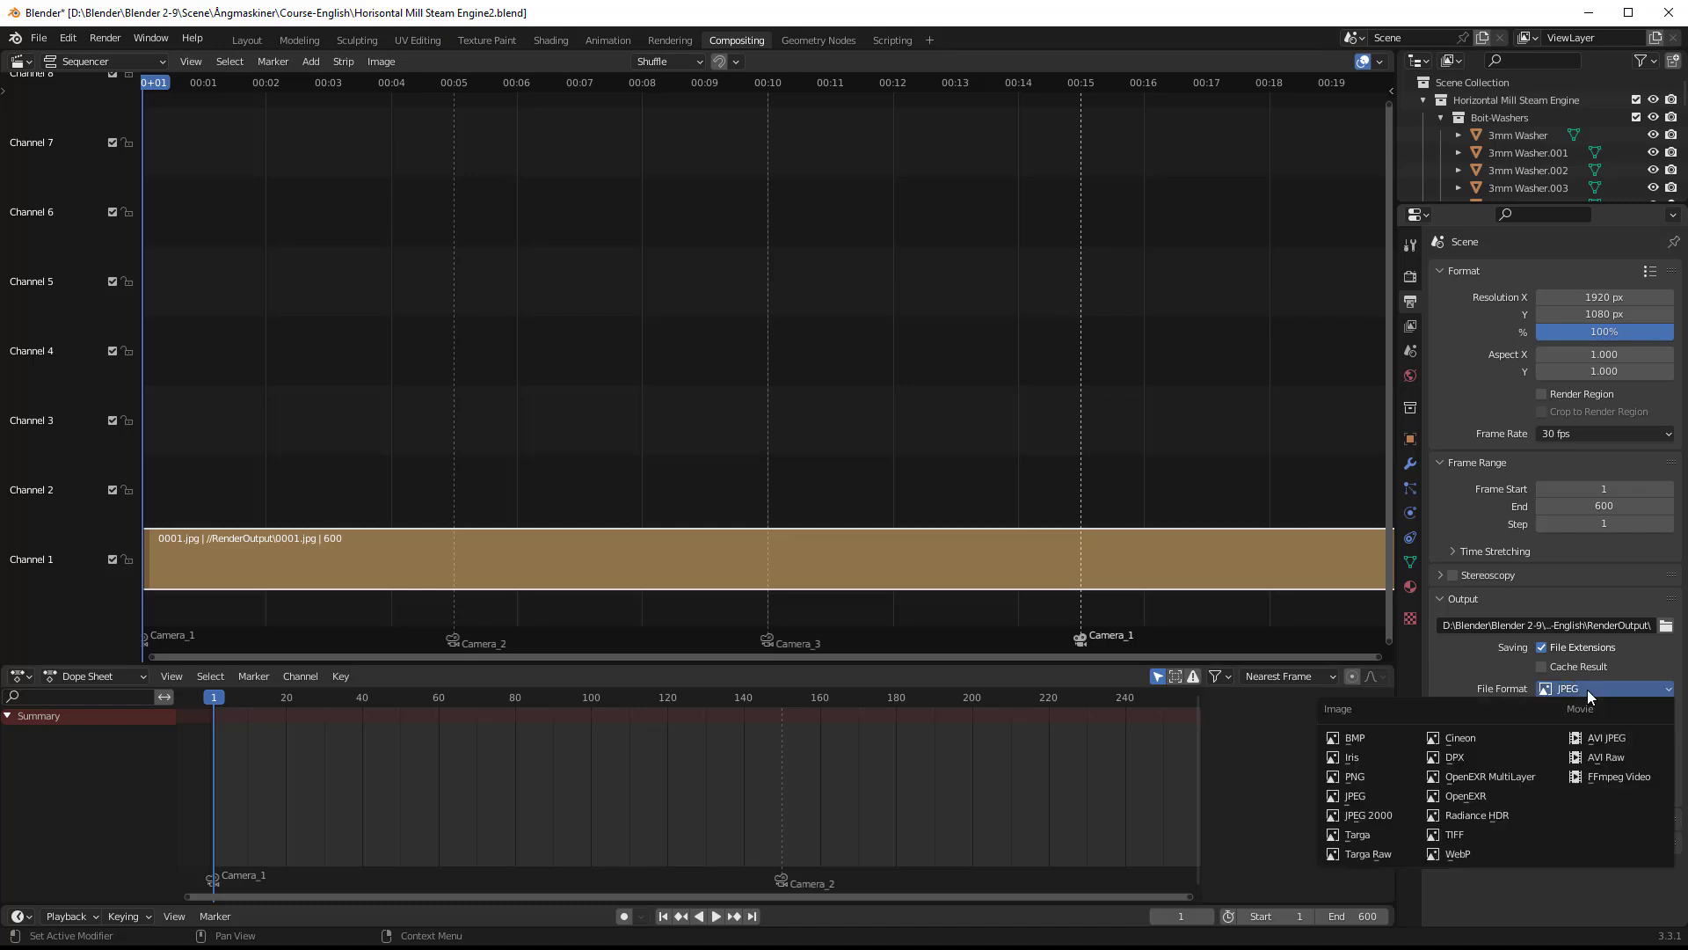
pyautogui.click(1615, 776)
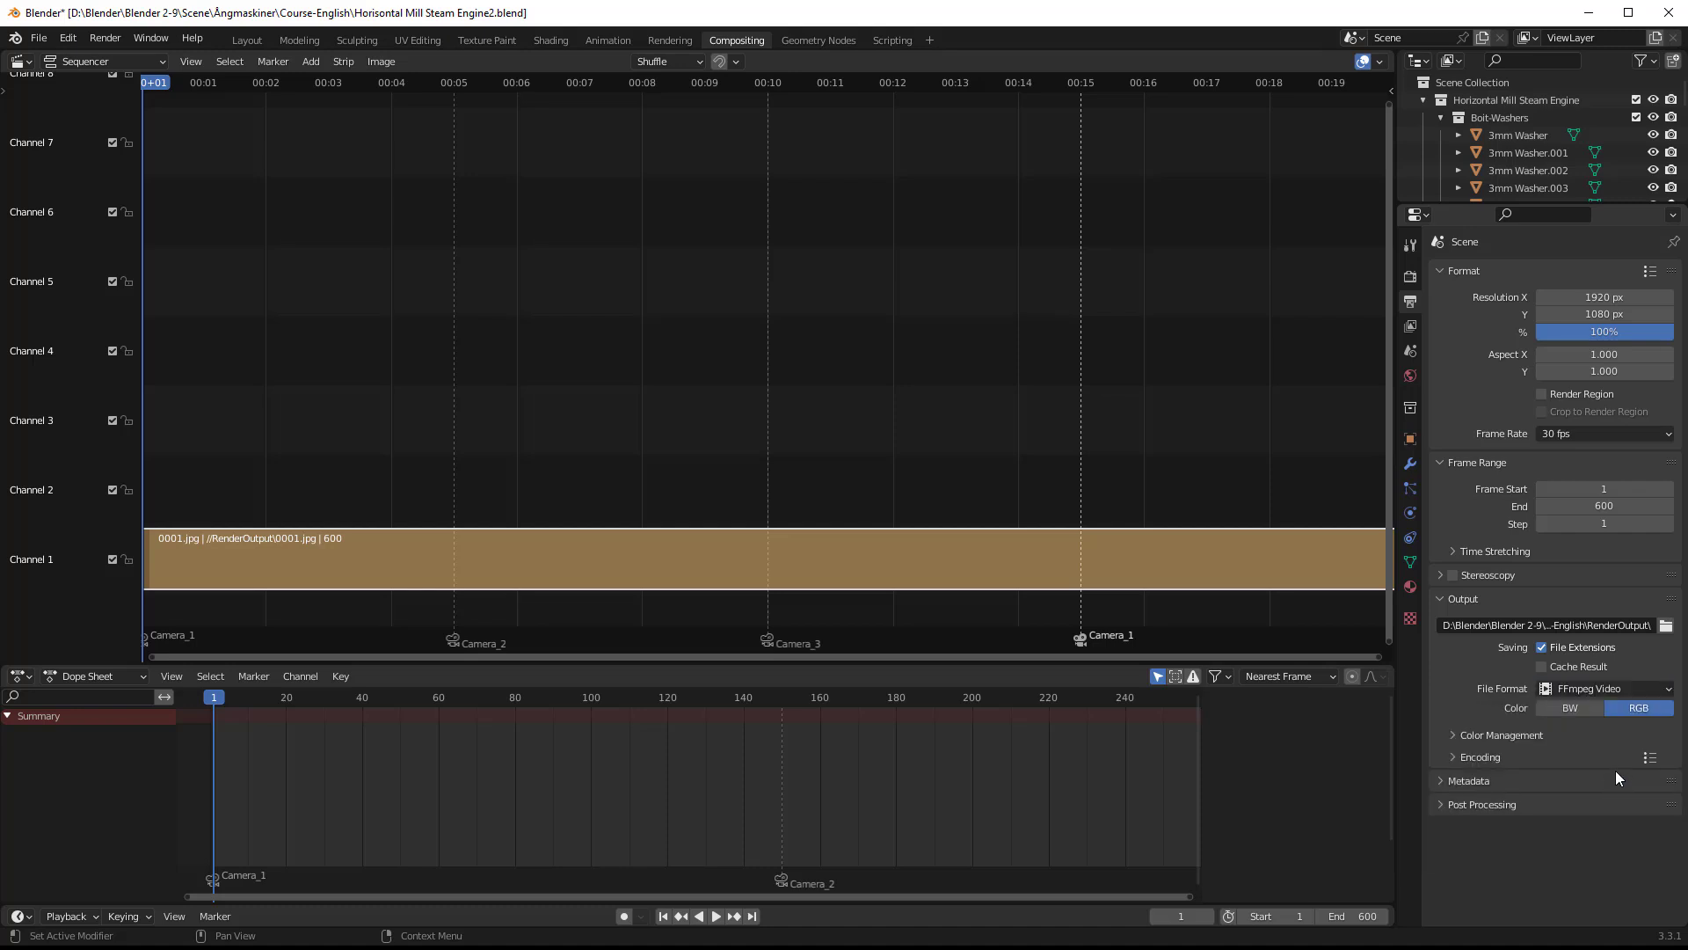
pyautogui.click(1453, 735)
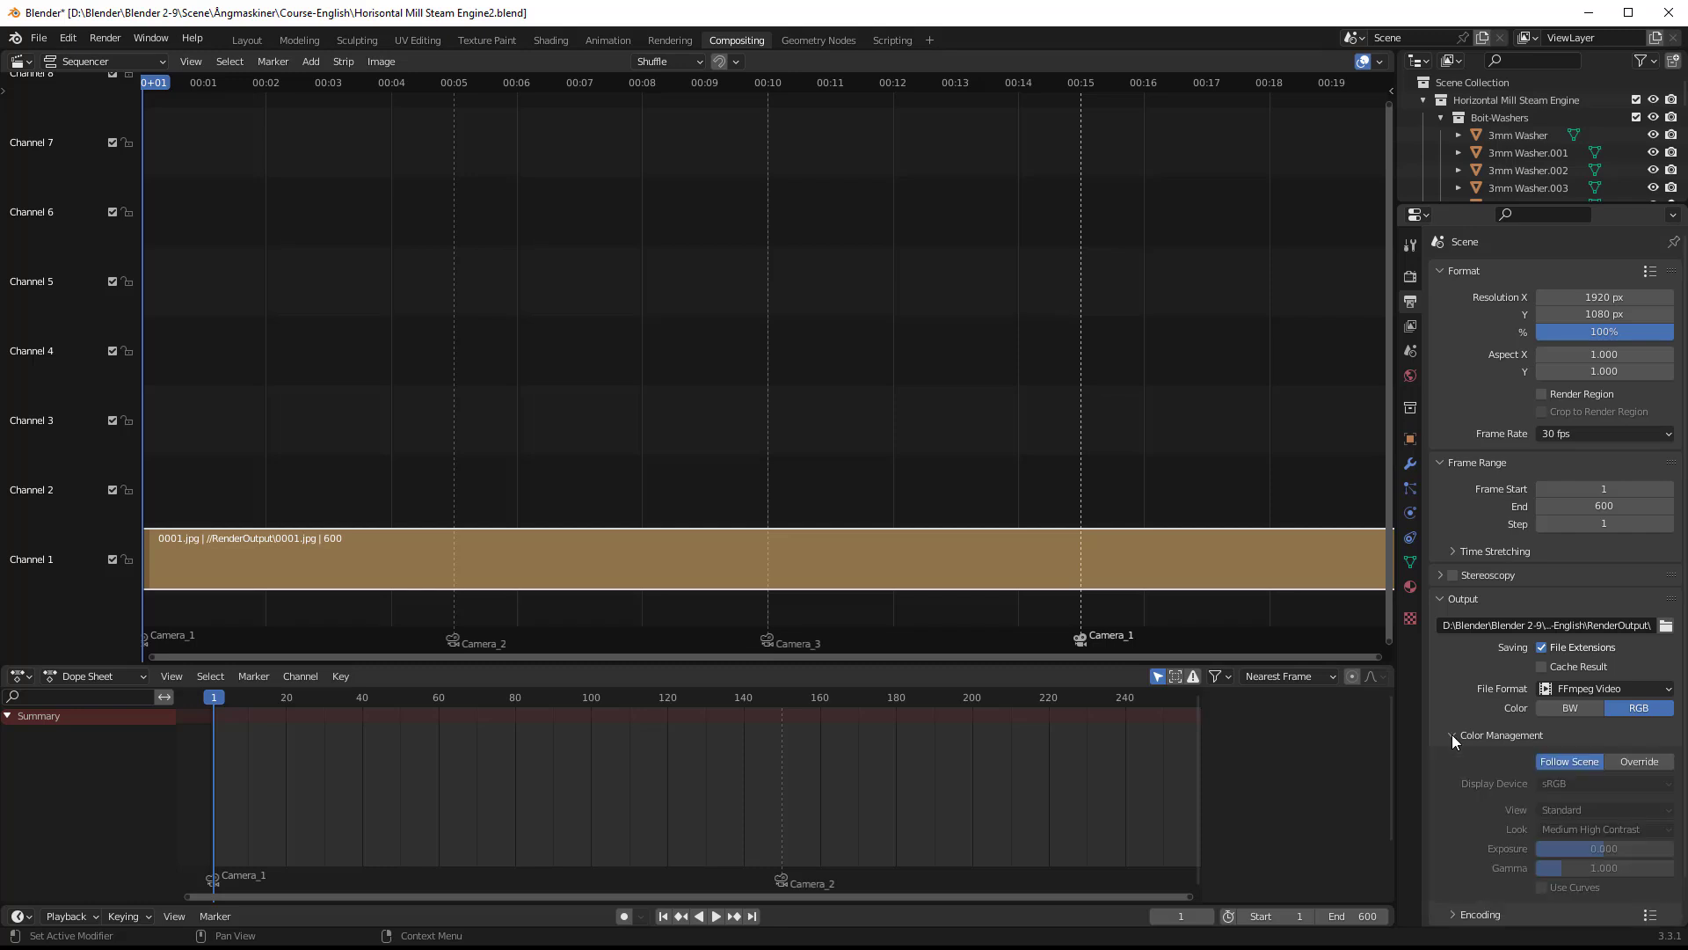
pyautogui.click(1453, 736)
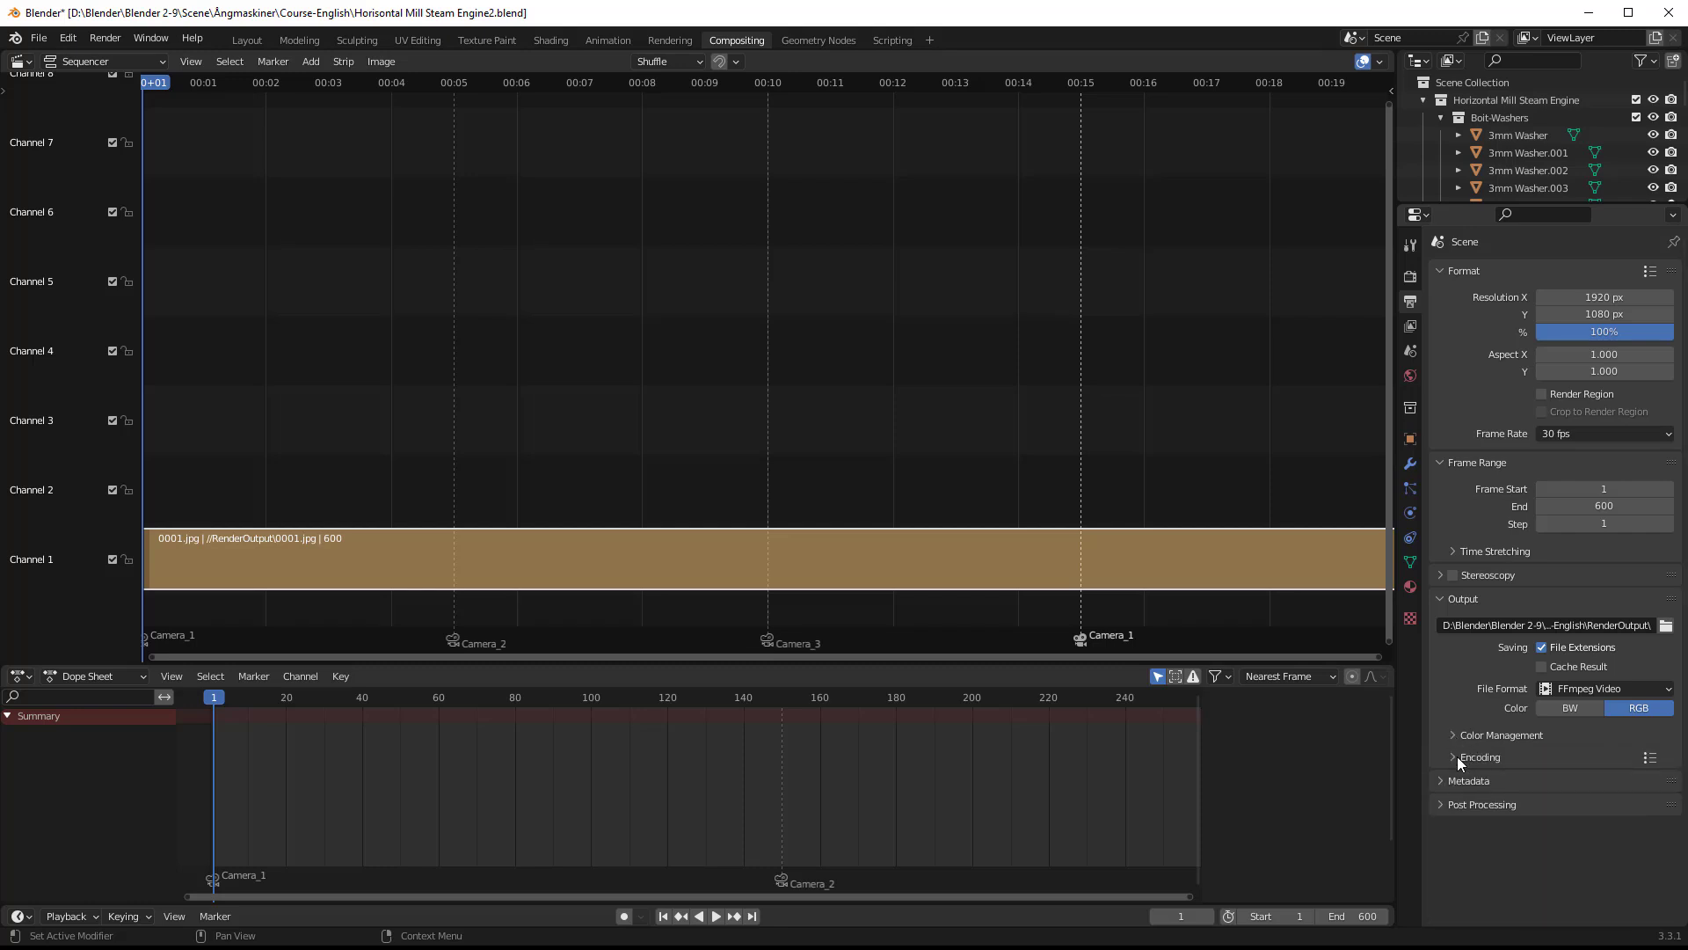
# Step: In the video encoding settings, set the container to MPEG-4 and the output quality to High Quality
pyautogui.click(1451, 758)
pyautogui.scroll(-4, 1518, 804)
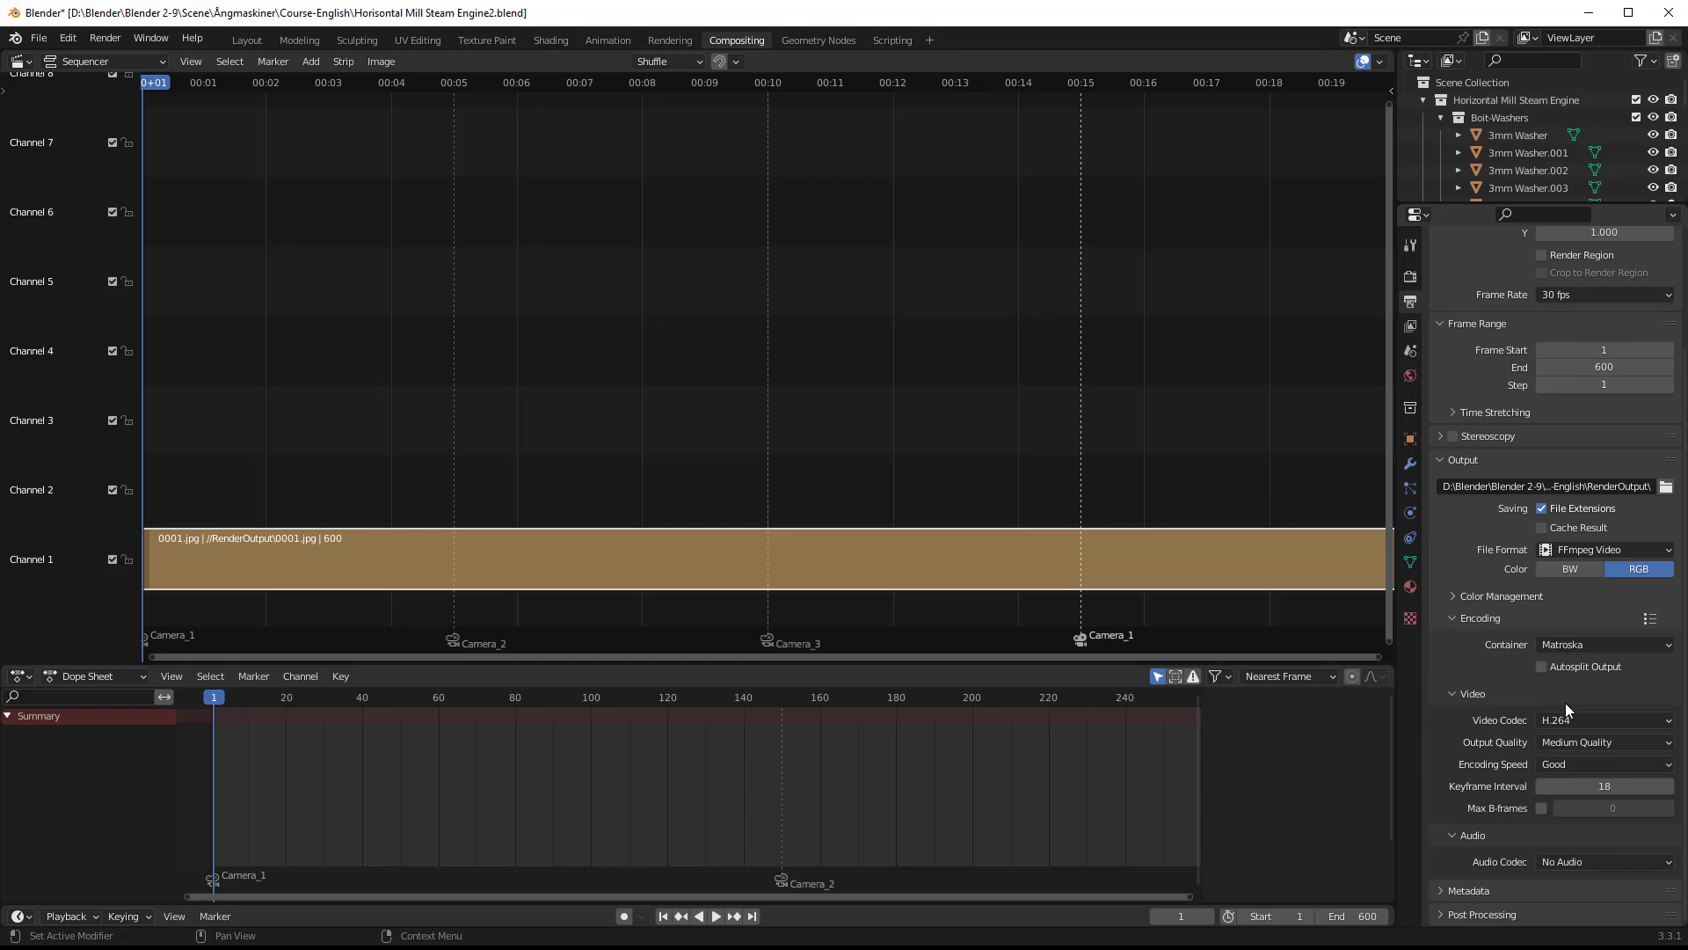
pyautogui.click(1624, 648)
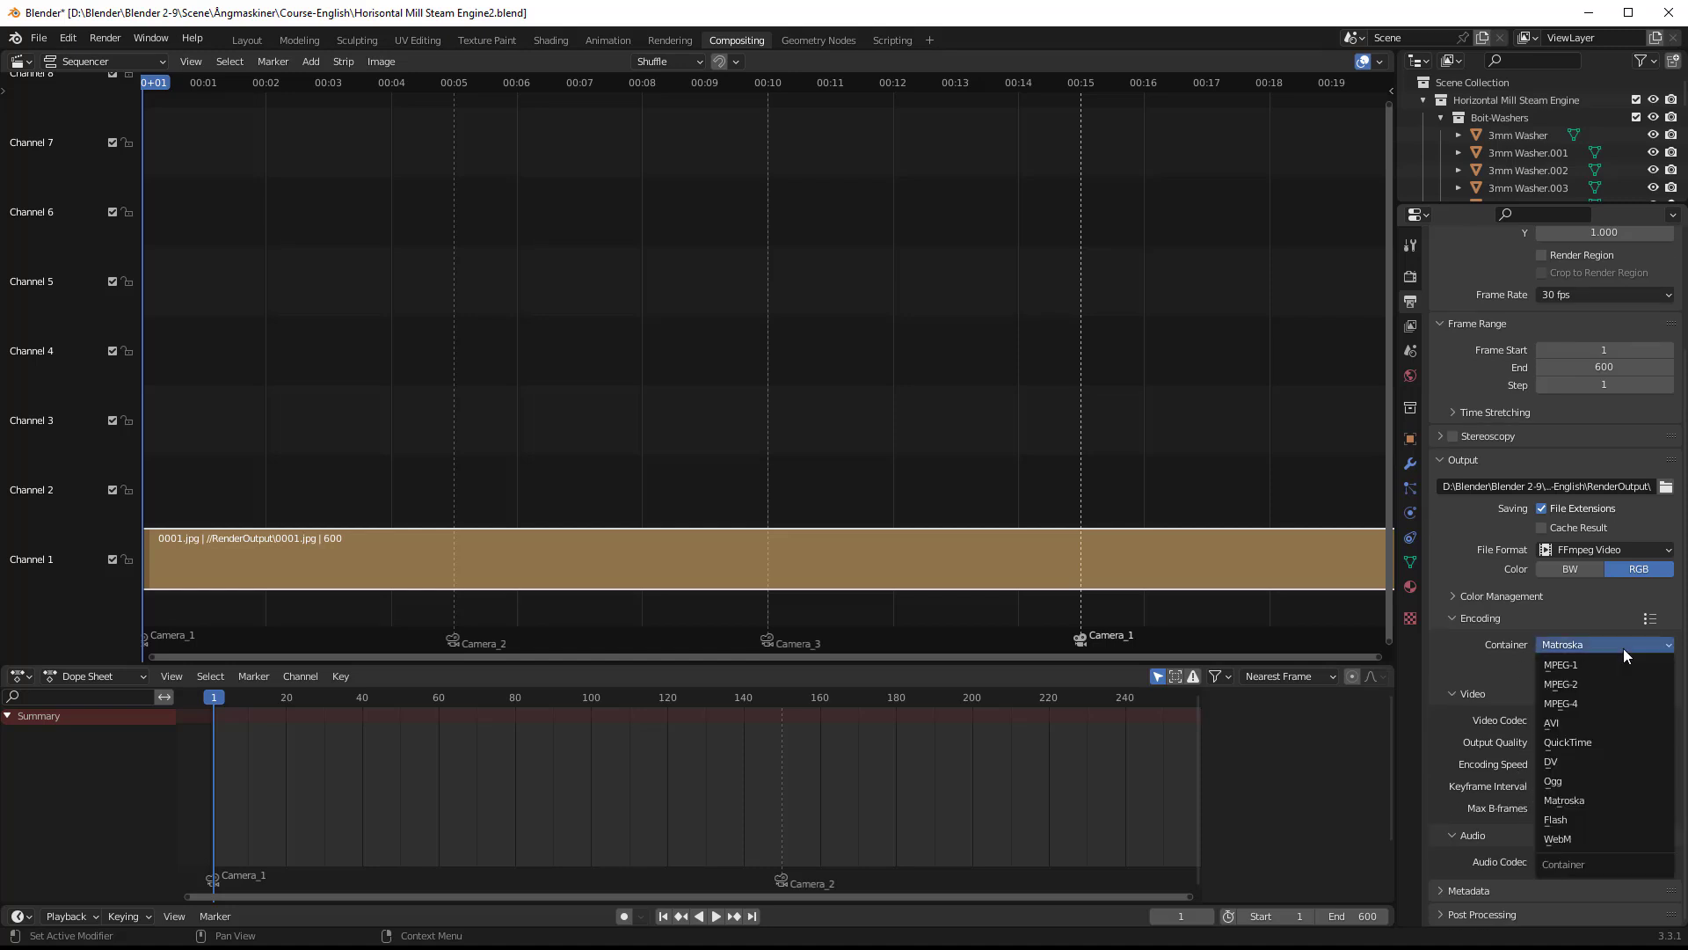
pyautogui.click(1570, 705)
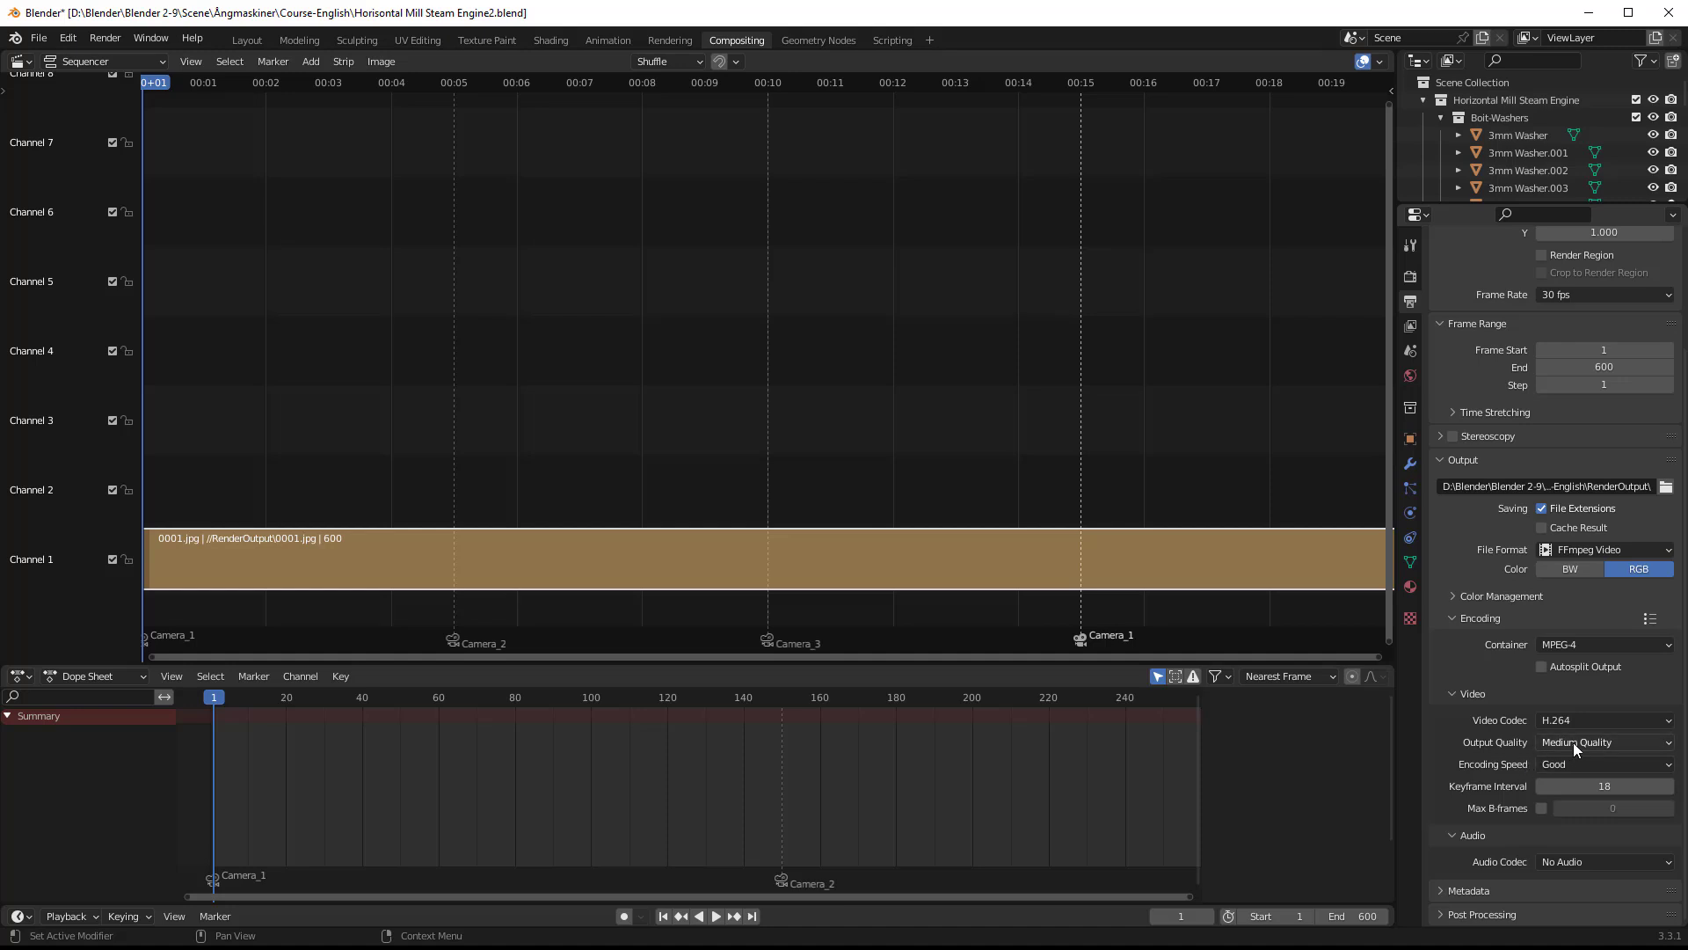
pyautogui.click(1574, 743)
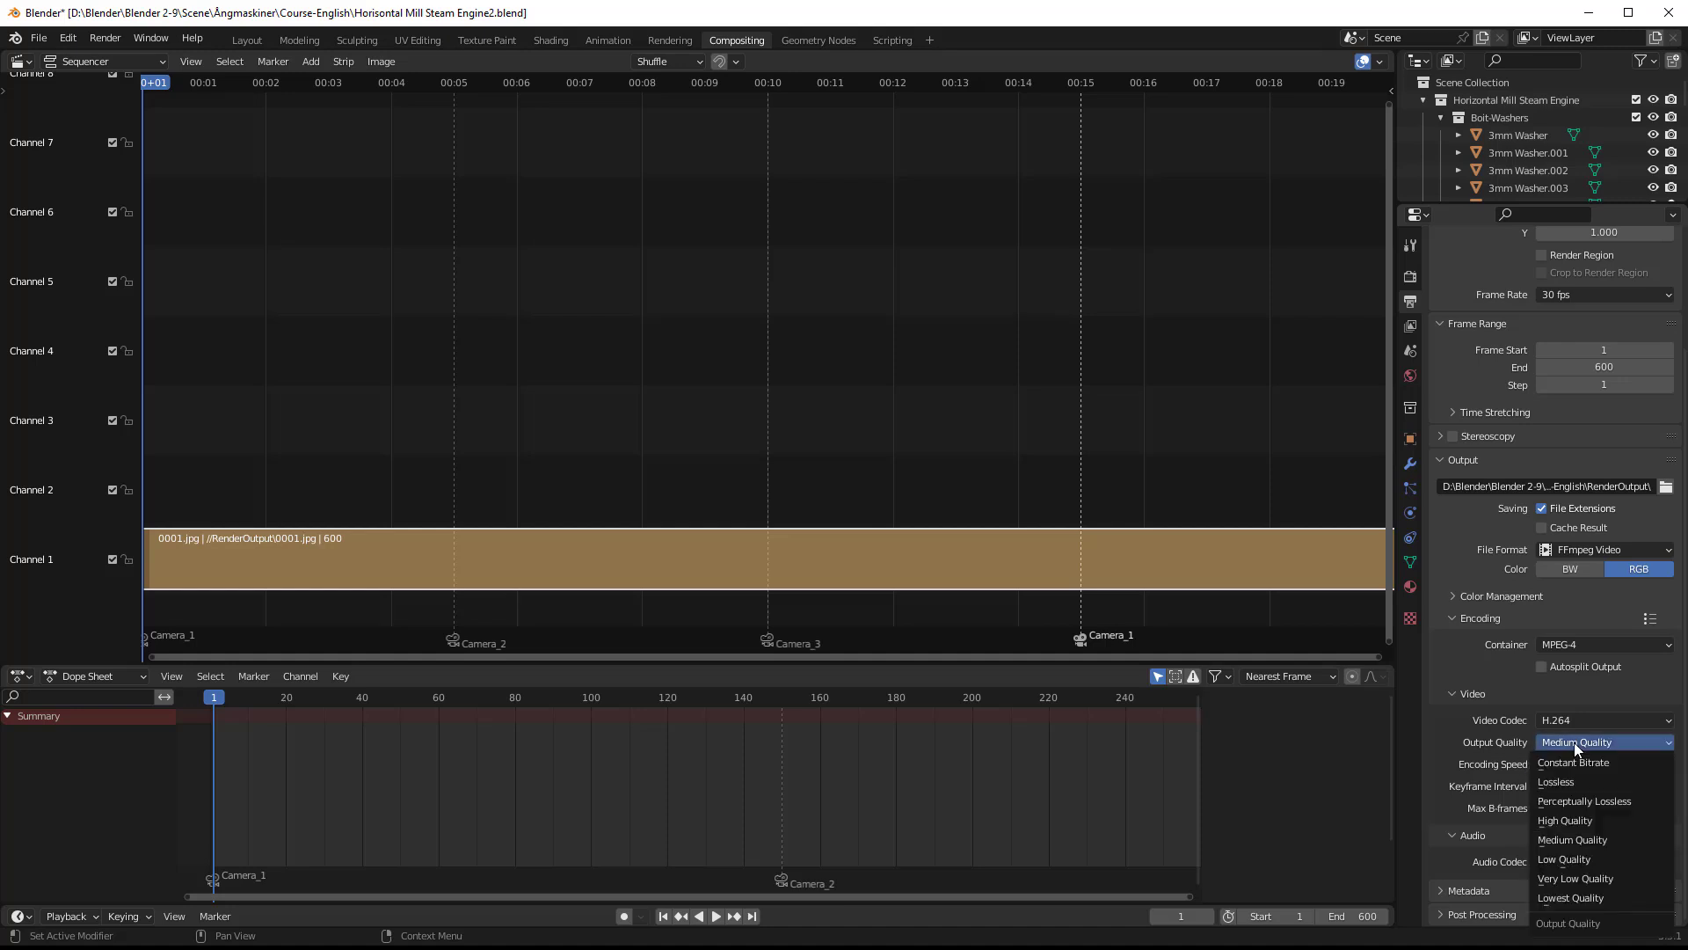
pyautogui.click(1574, 821)
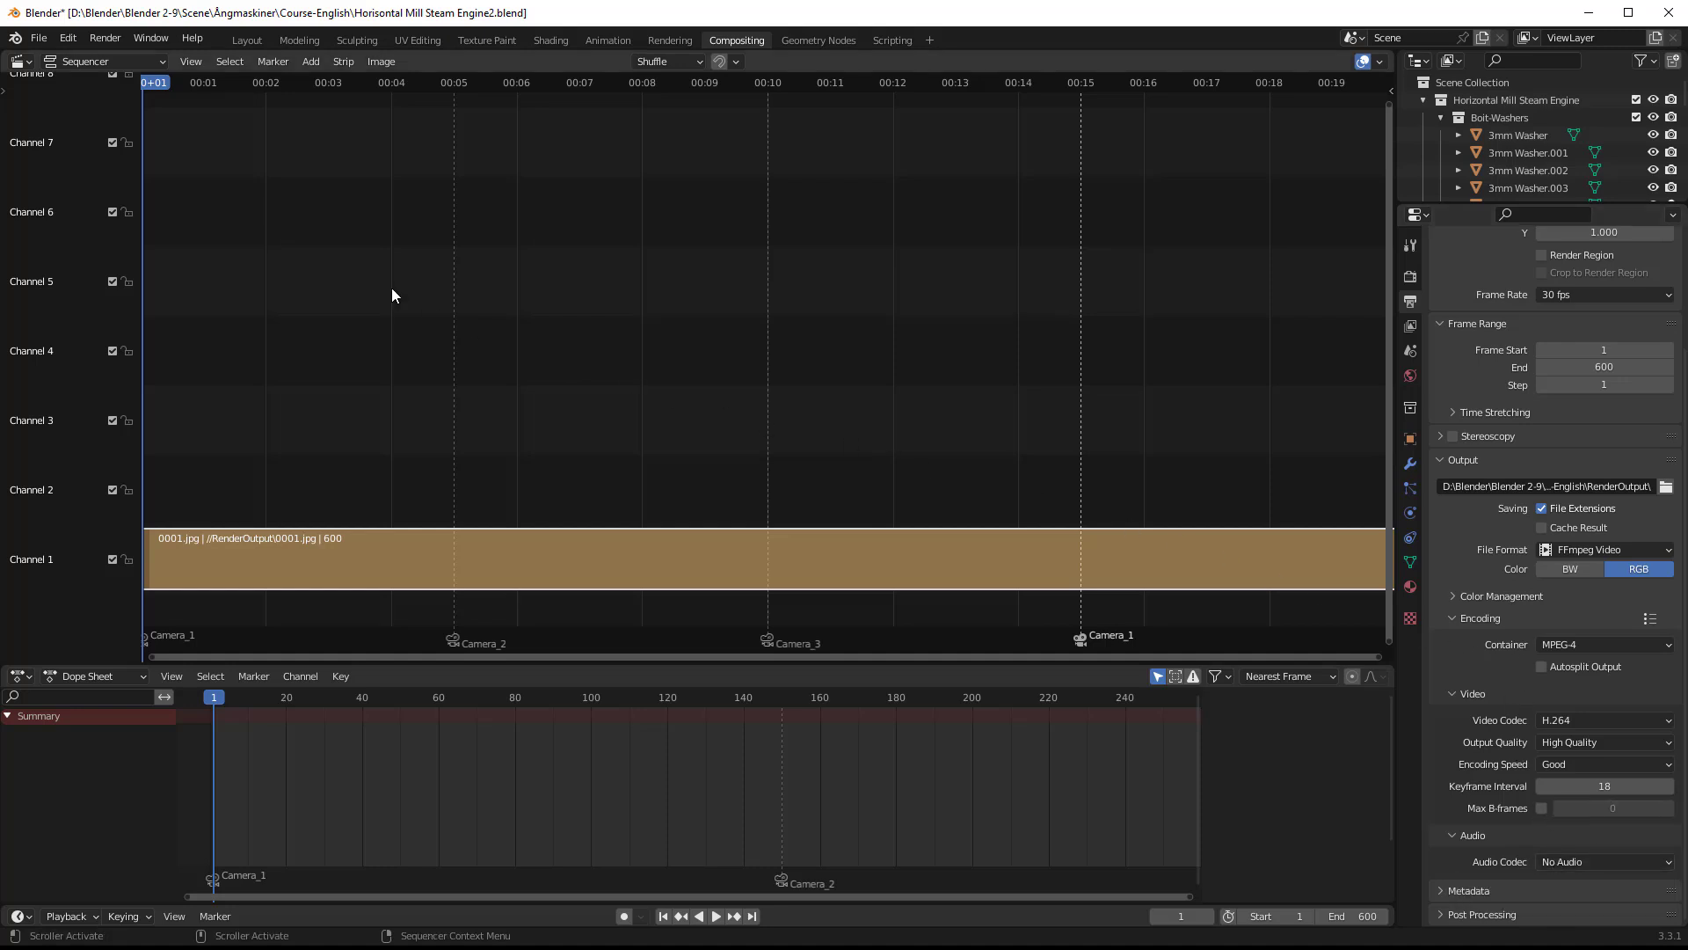
# Step: Render the sequenced animation to a video file and close the render window
pyautogui.click(121, 46)
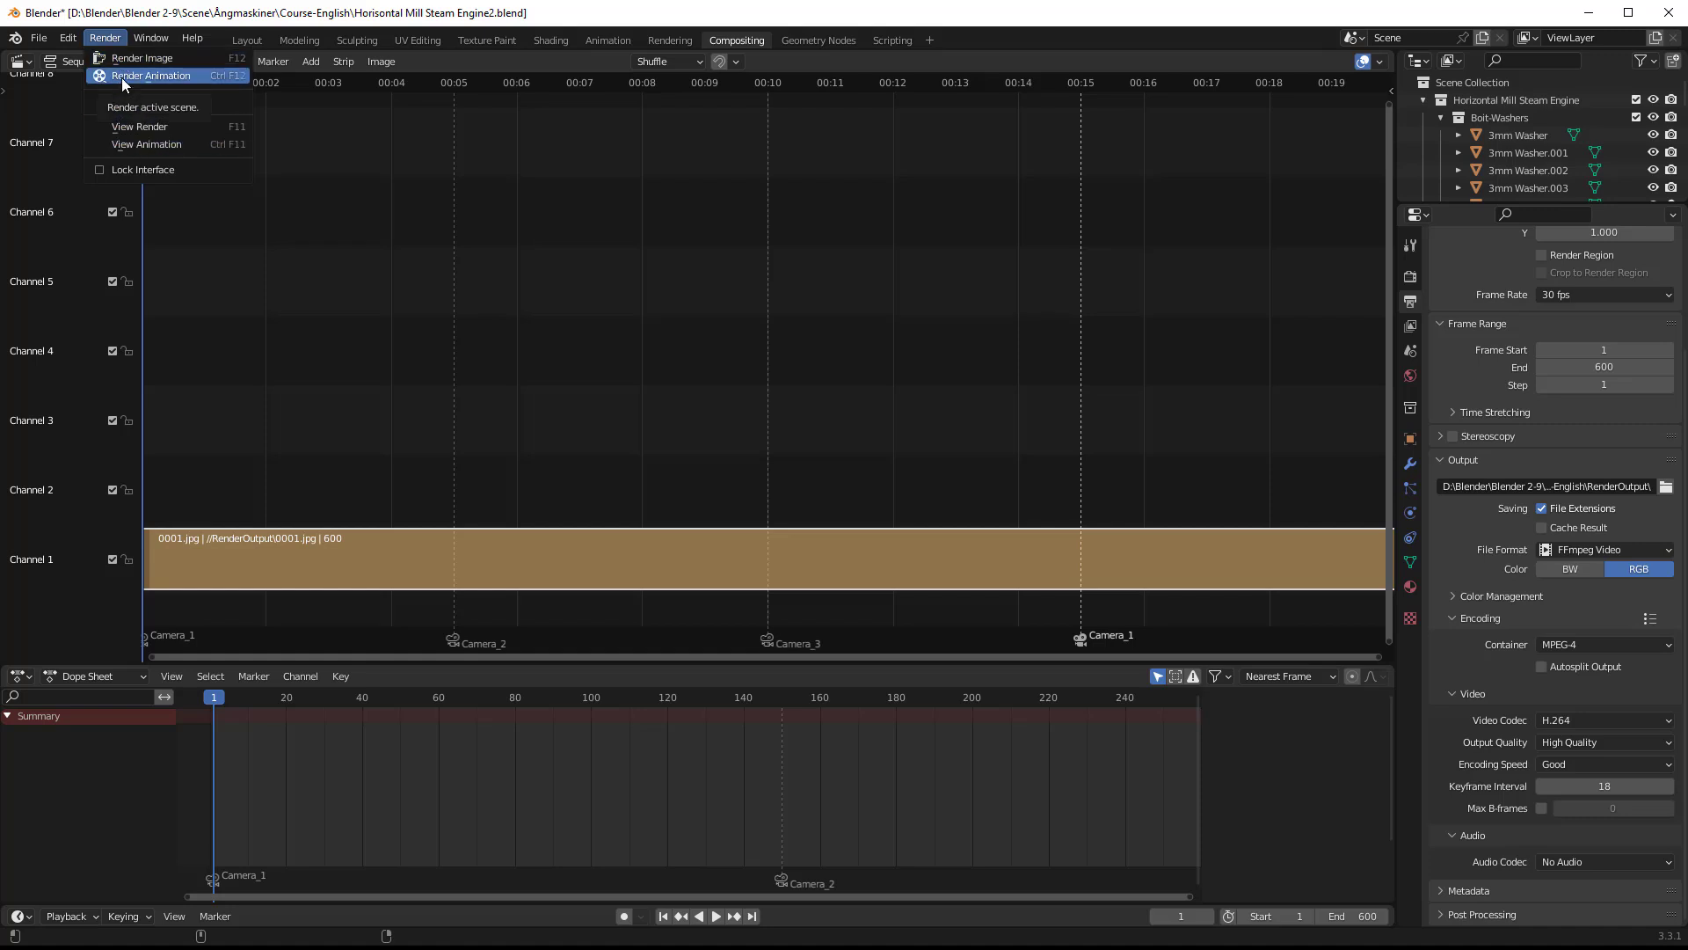
pyautogui.click(121, 77)
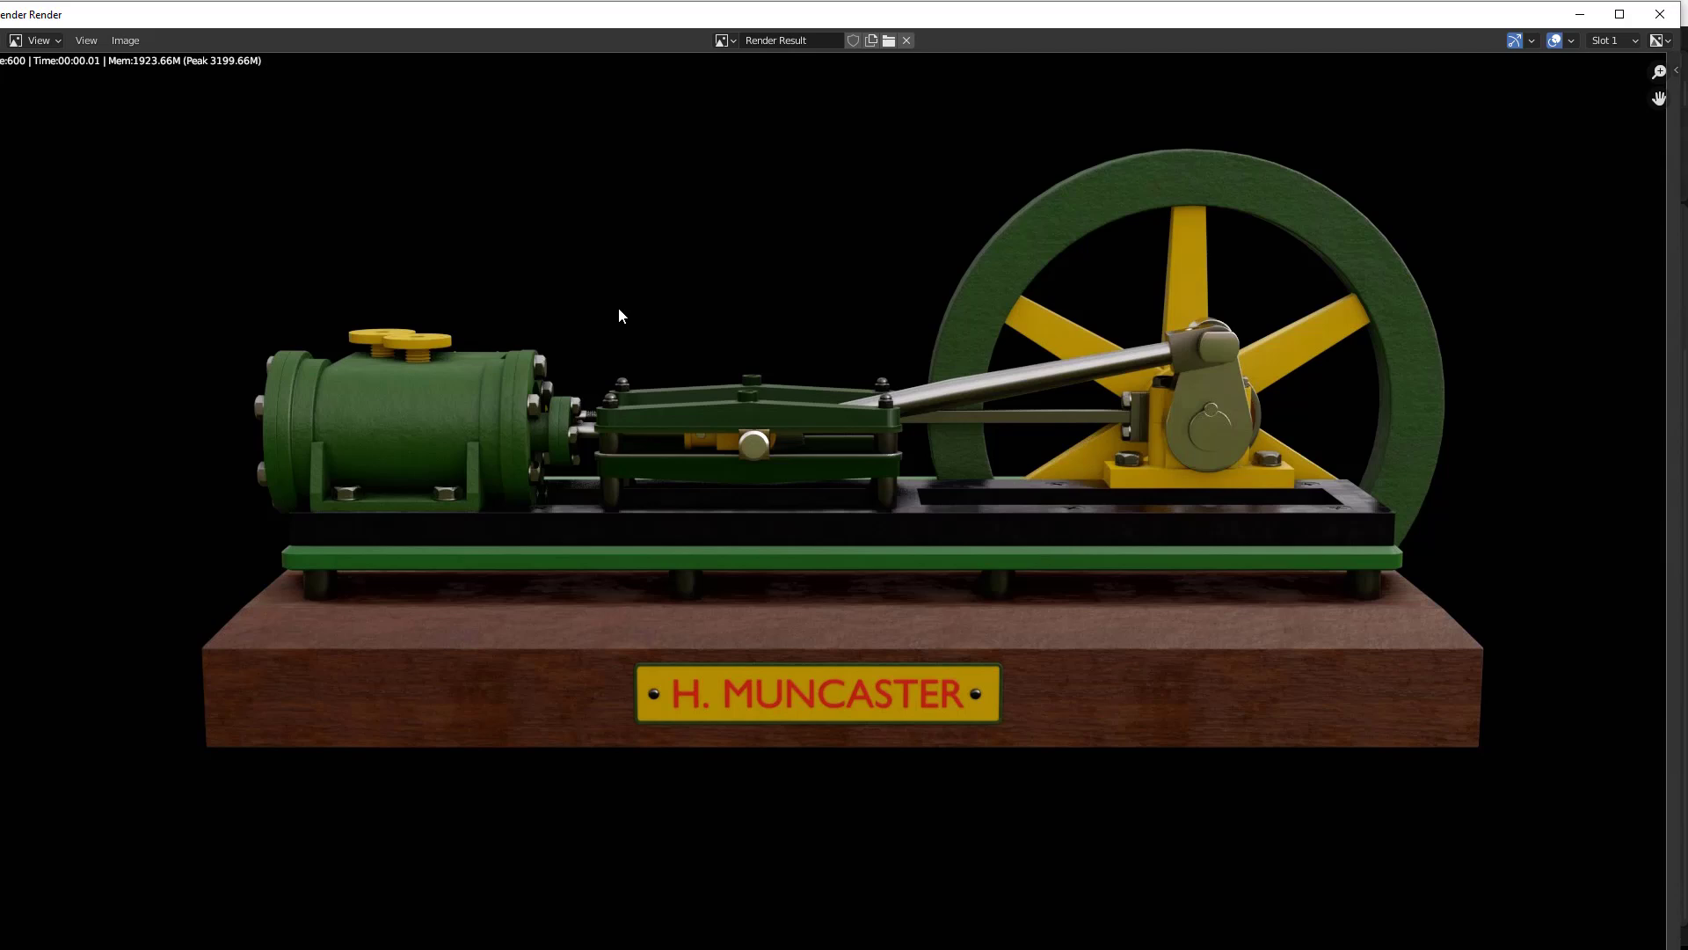
pyautogui.click(1659, 15)
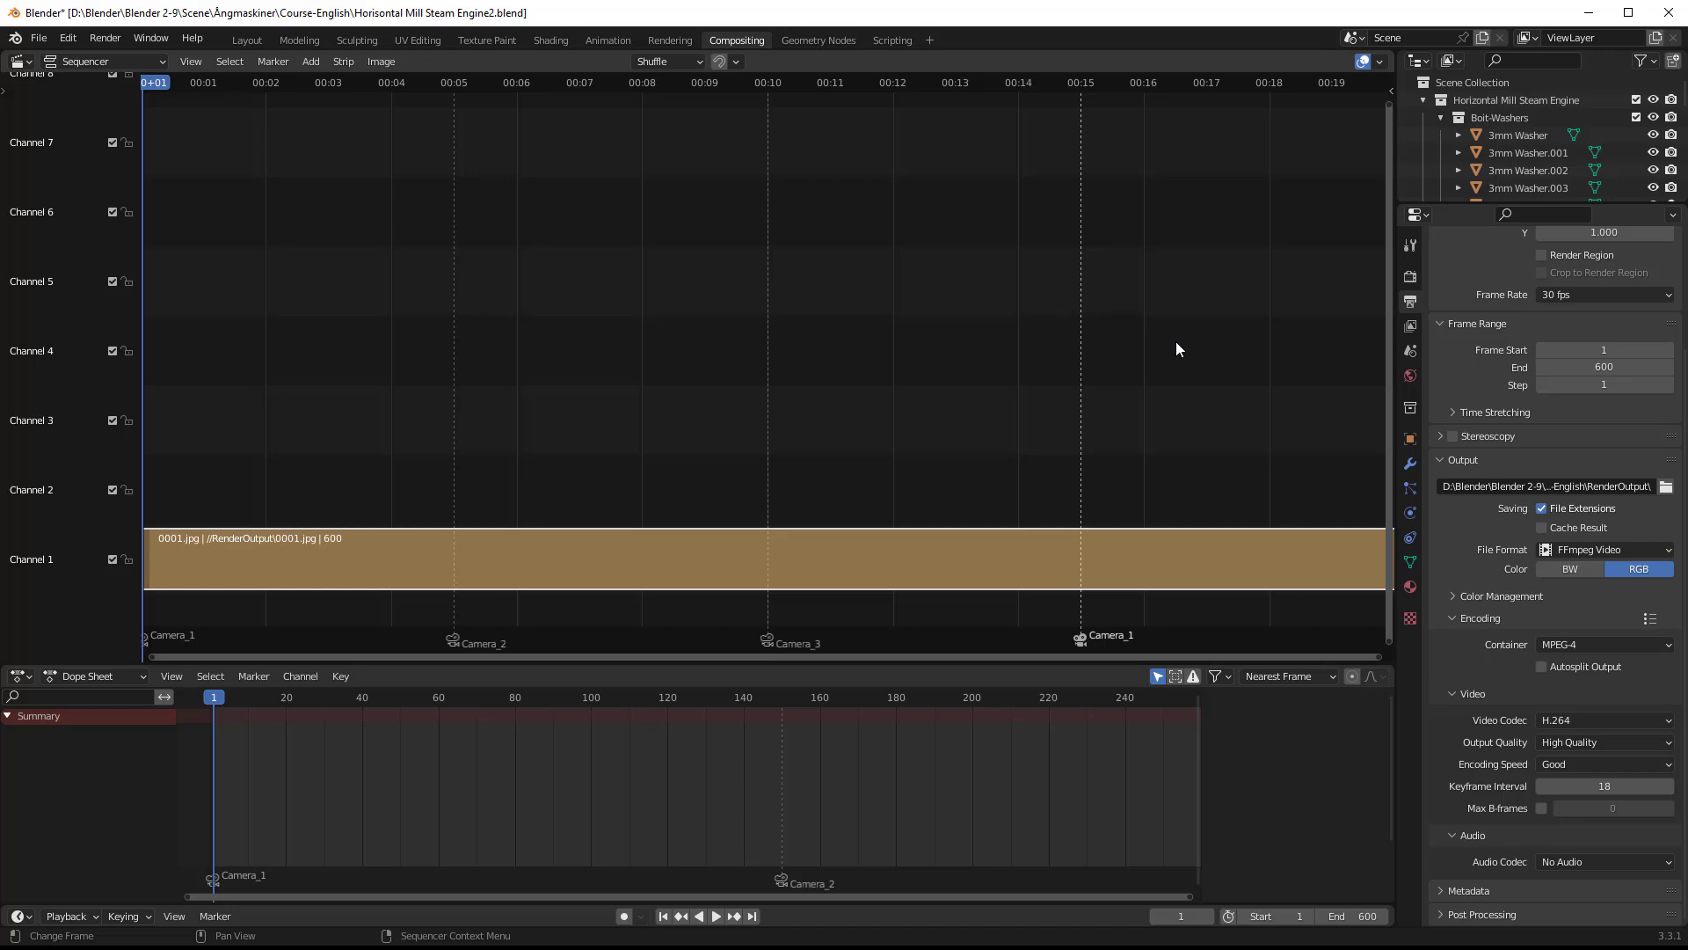
# Step: Play the exported video in the media player to check it, then close it and return to Blender's Layout workspace
pyautogui.moveTo(1687, 150); pyautogui.dragTo(543, 21)
pyautogui.moveTo(552, 21); pyautogui.dragTo(561, 17)
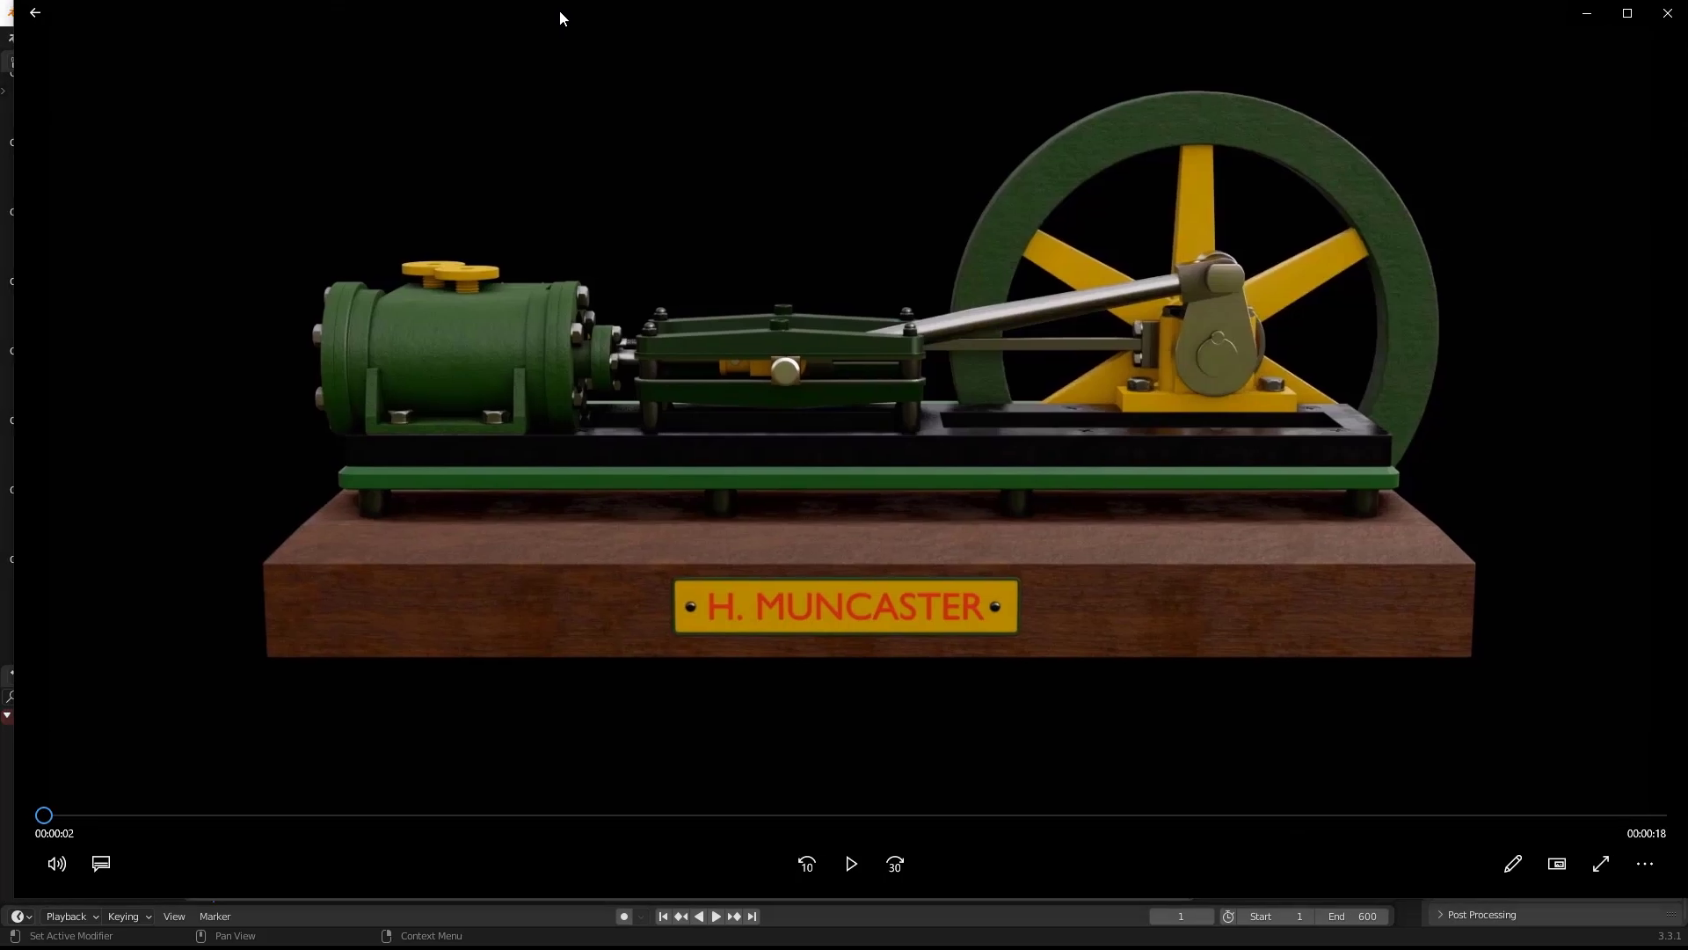
pyautogui.click(852, 863)
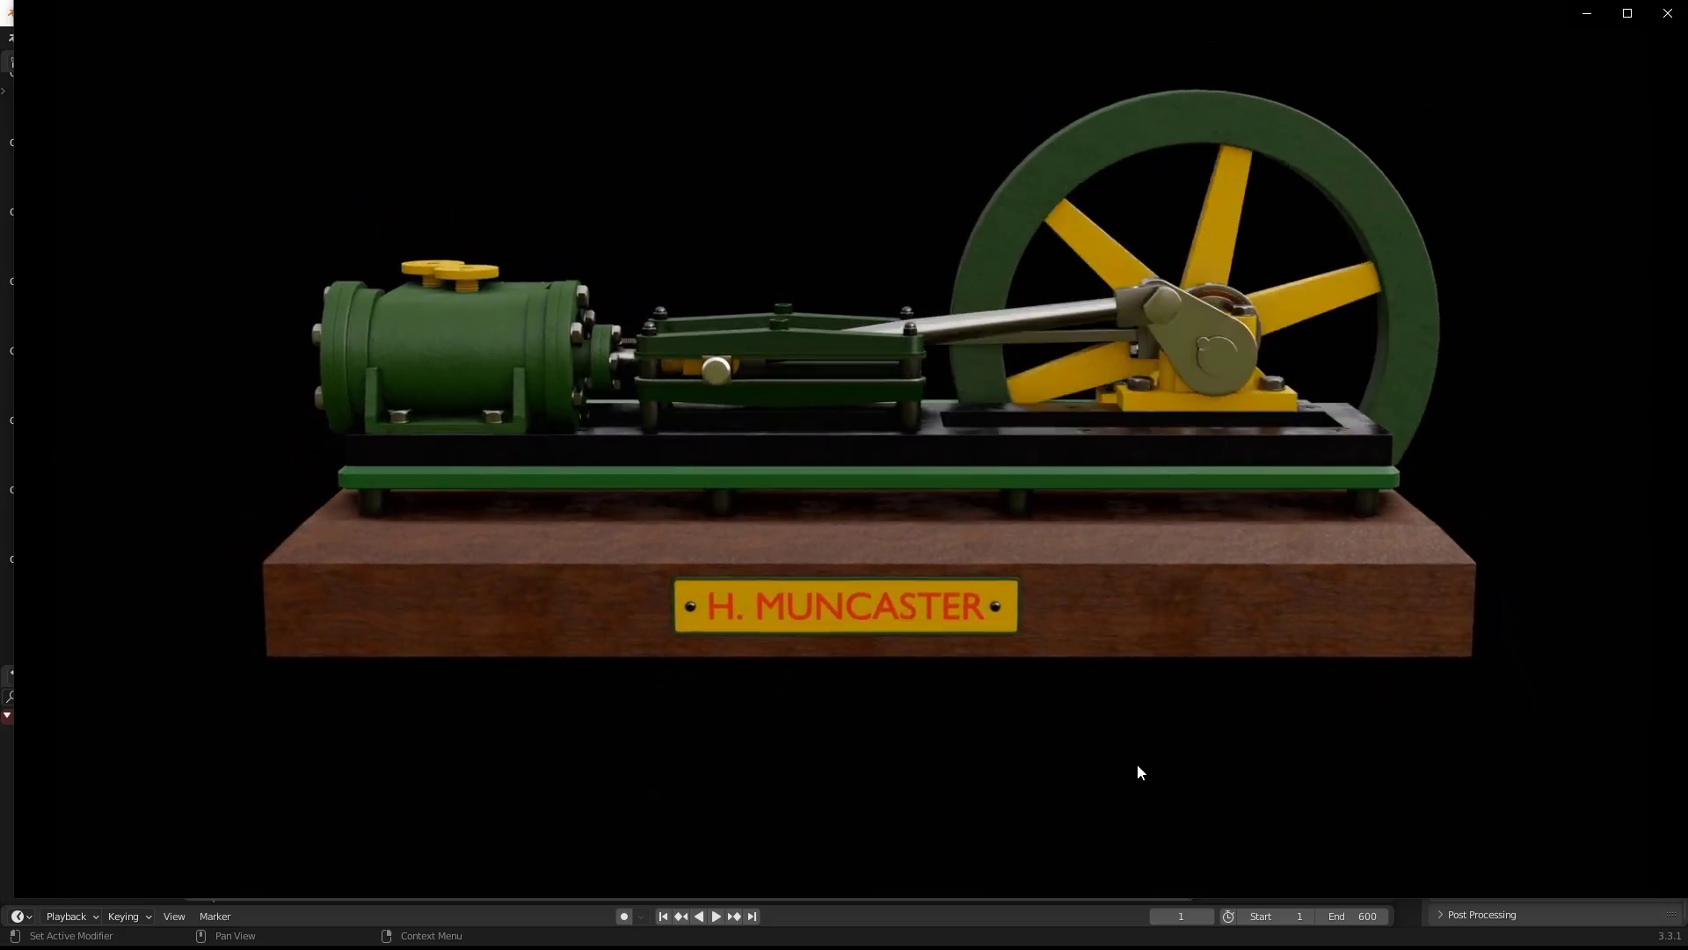
pyautogui.click(1668, 14)
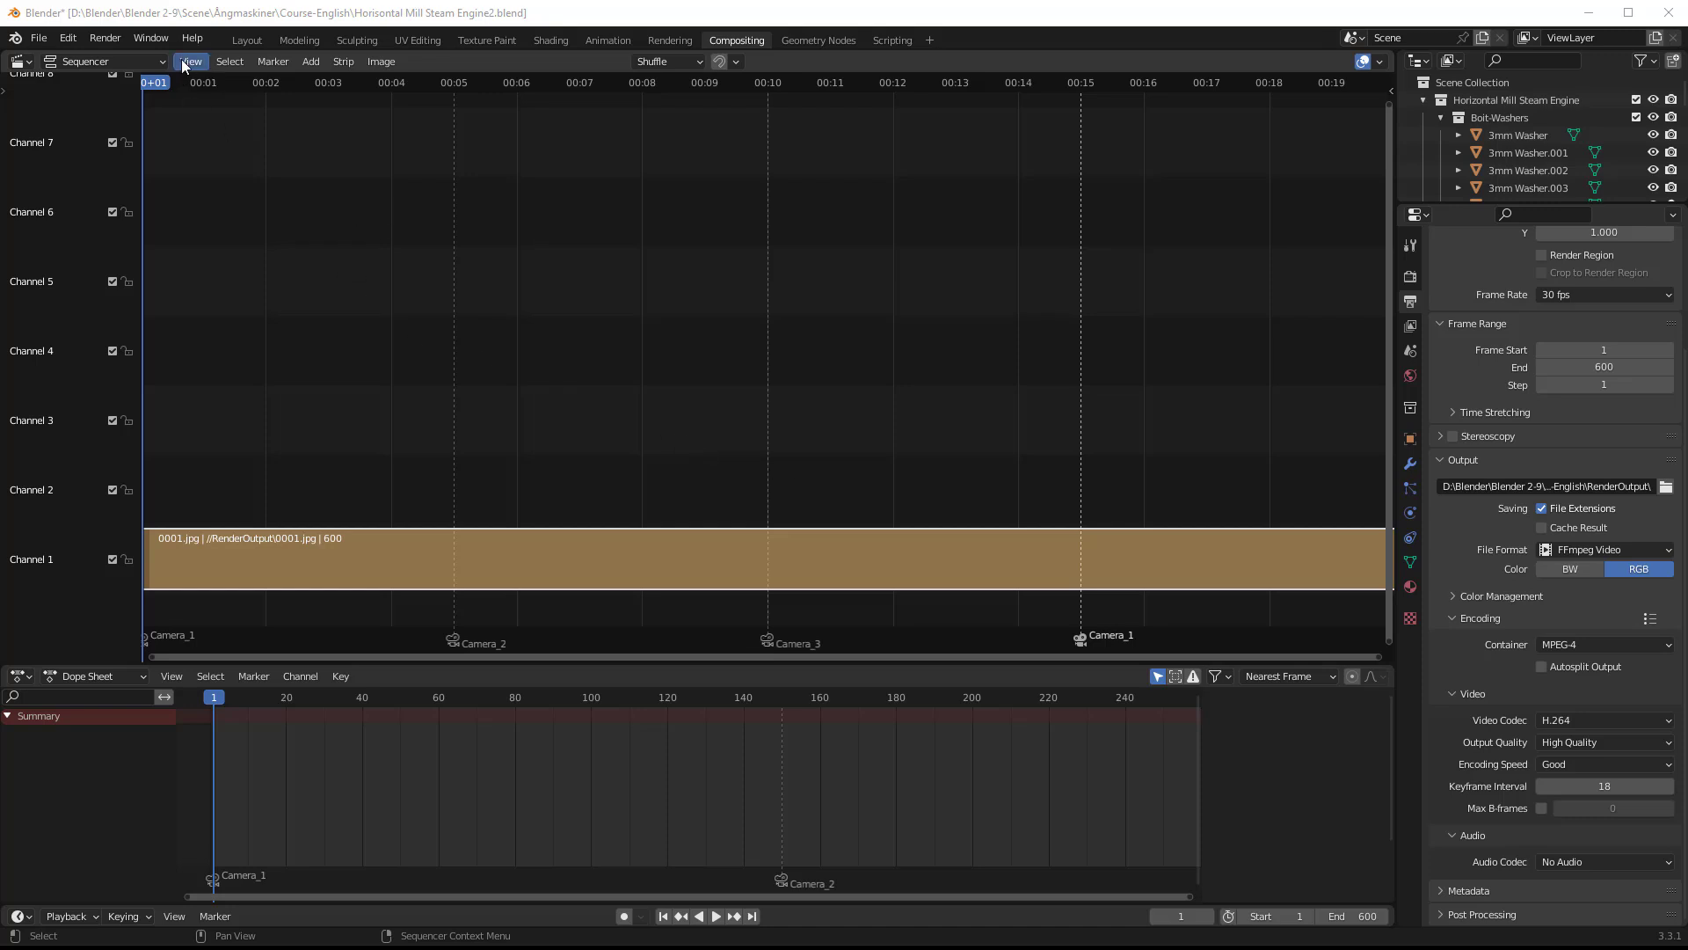
pyautogui.click(239, 39)
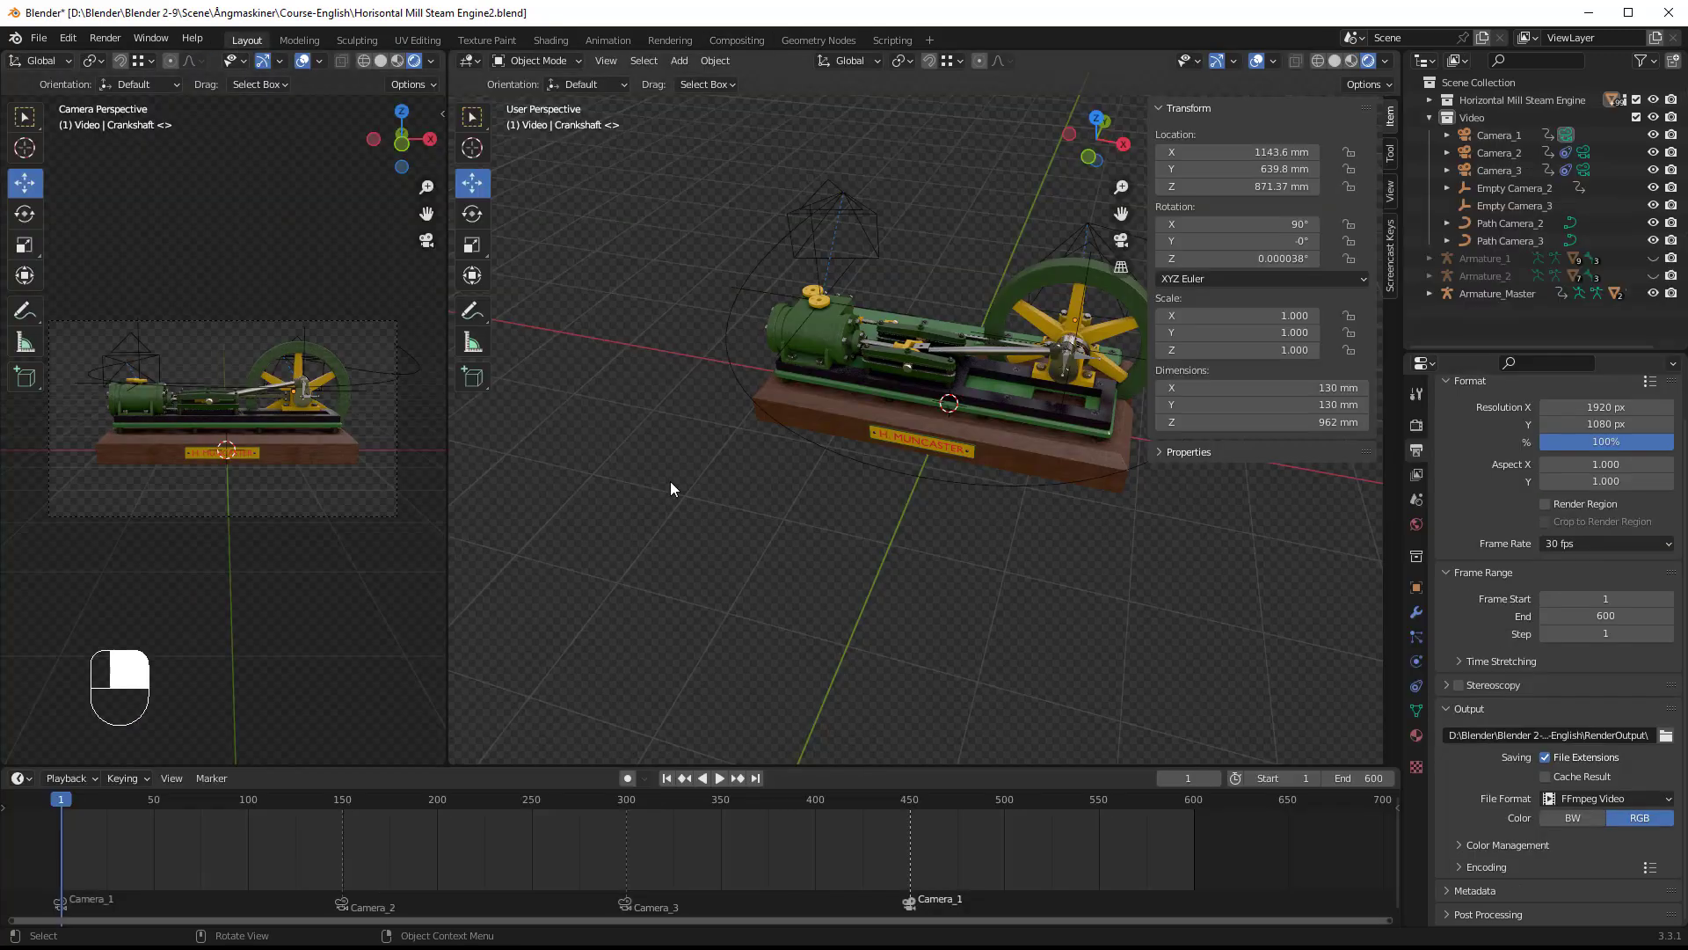